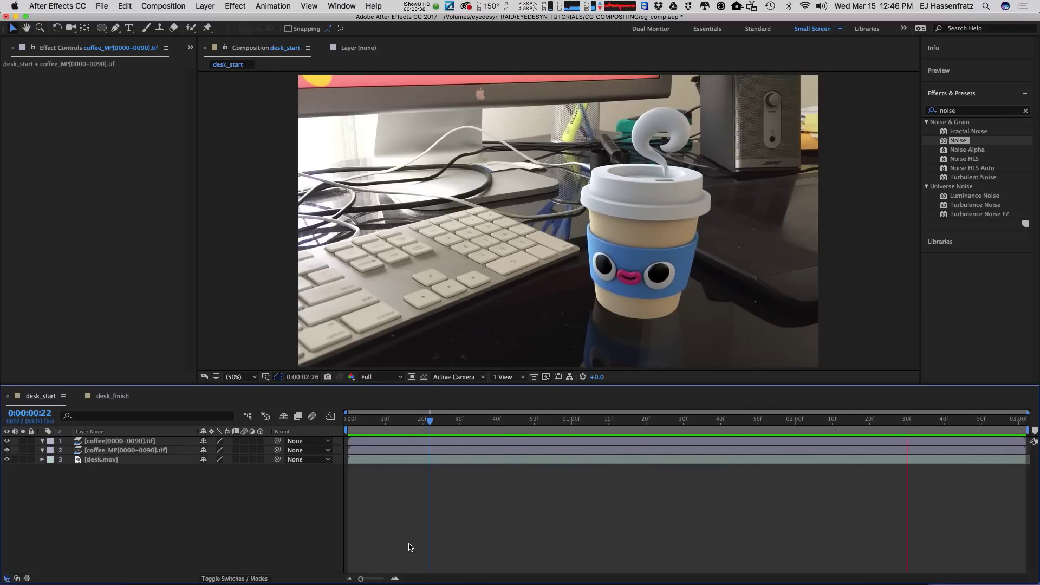
Stop the preview playback, switch to Cinema 4D and make the Main take active
{"action": "key", "text": "space"}
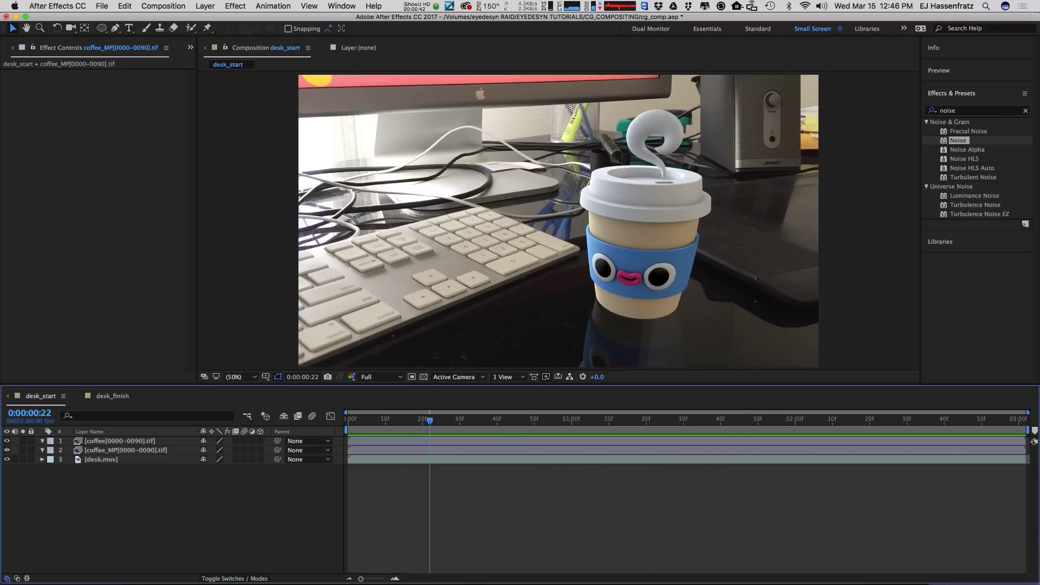
{"action": "key", "text": "super+Tab"}
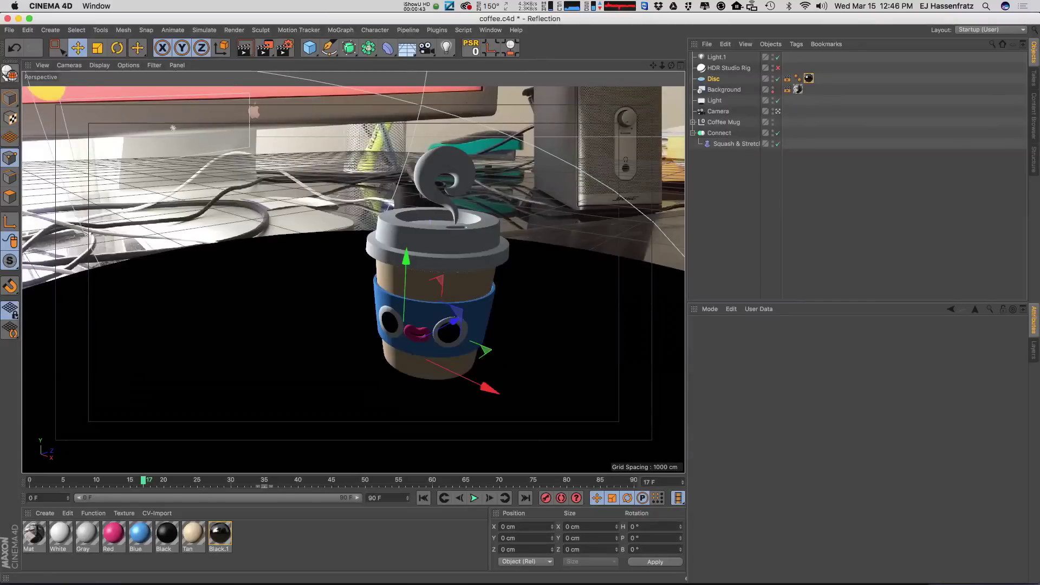
{"action": "left_click", "coordinate": [1034, 82]}
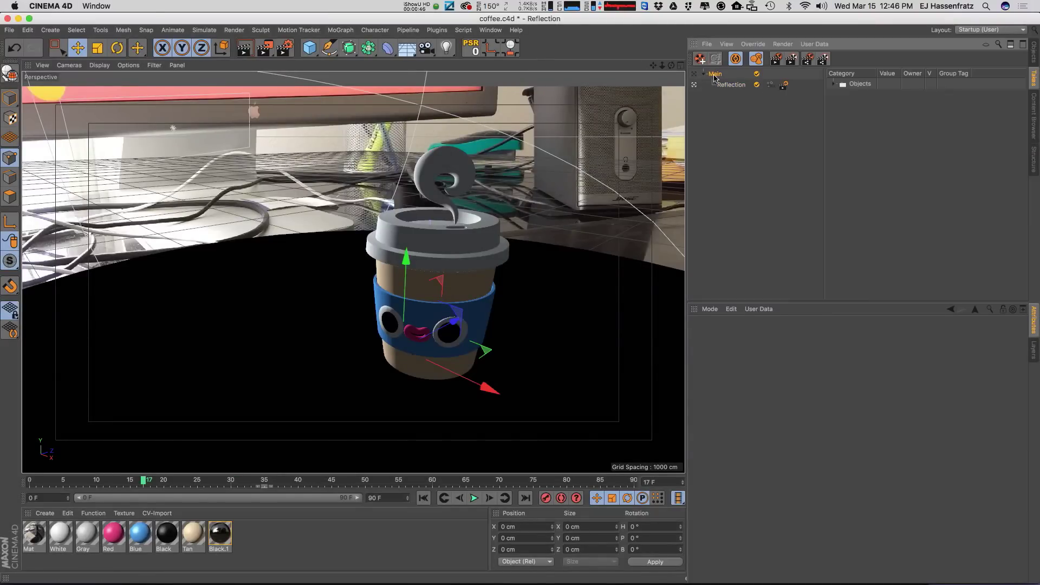
{"action": "left_click", "coordinate": [713, 77]}
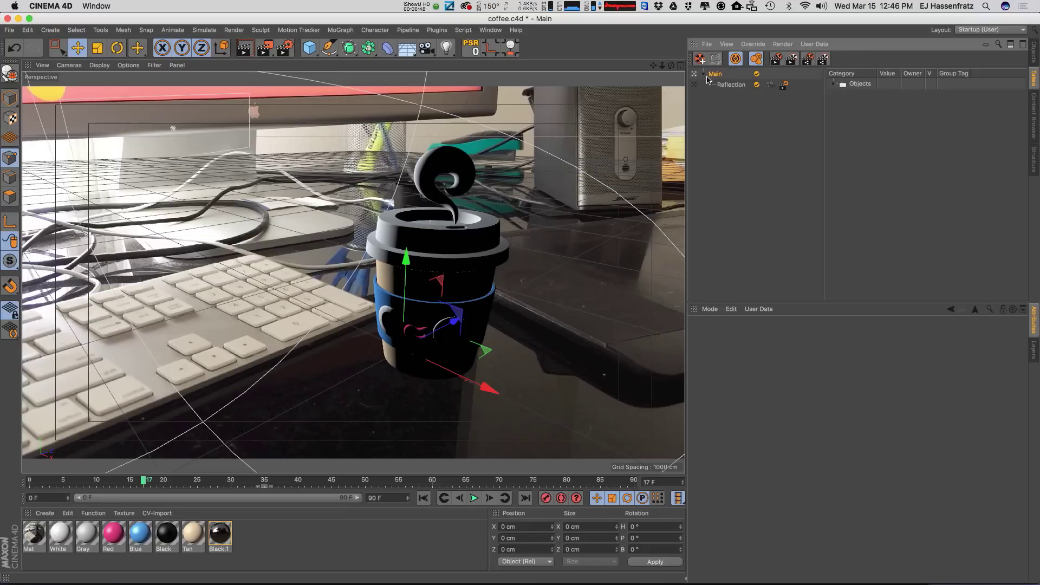
{"action": "left_click", "coordinate": [1033, 54]}
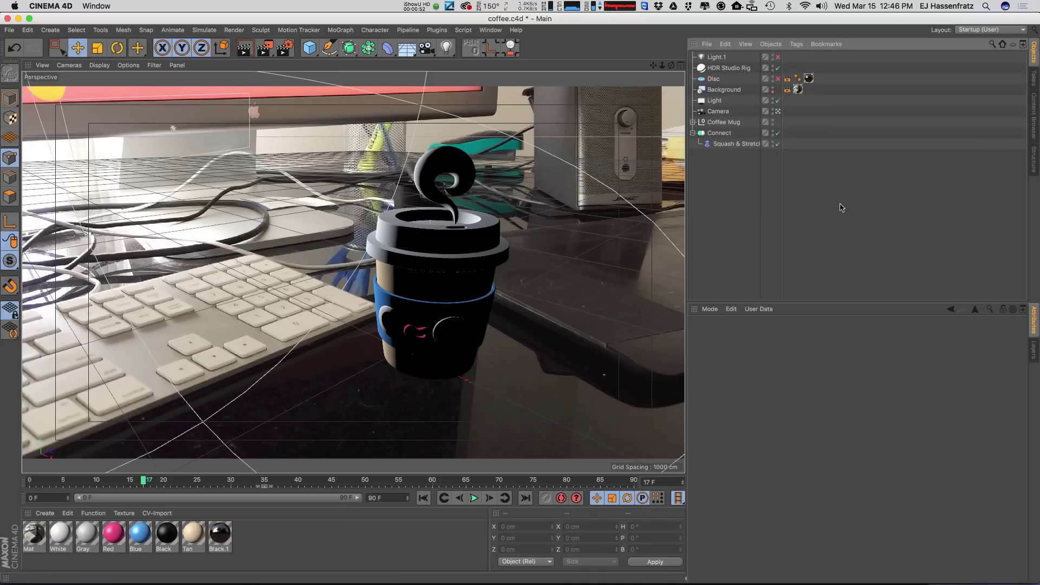
Examine the Mat material's luminance texture and the Background object's compositing tag settings
{"action": "left_click", "coordinate": [714, 100]}
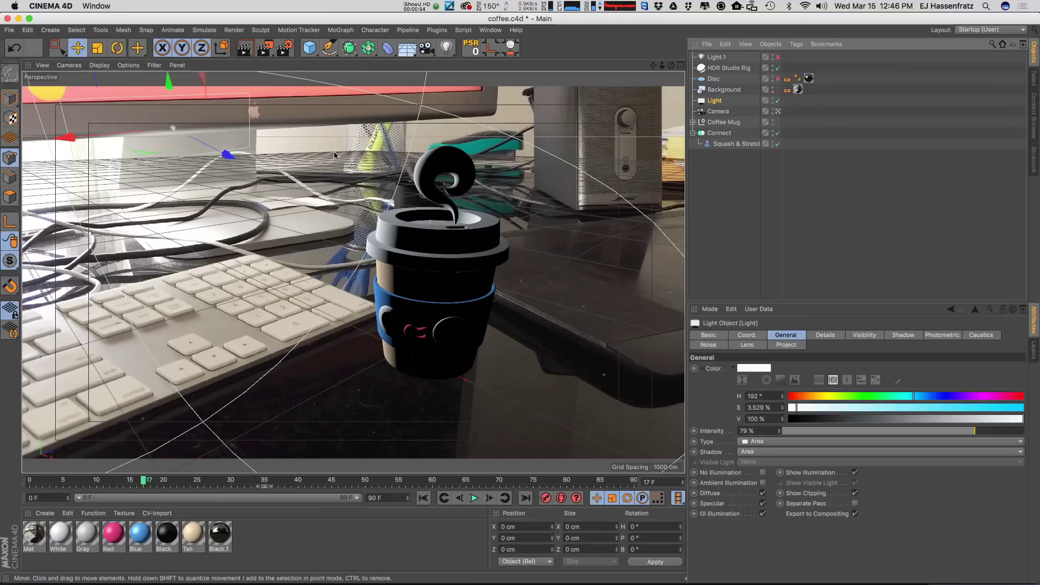
{"action": "double_click", "coordinate": [34, 534]}
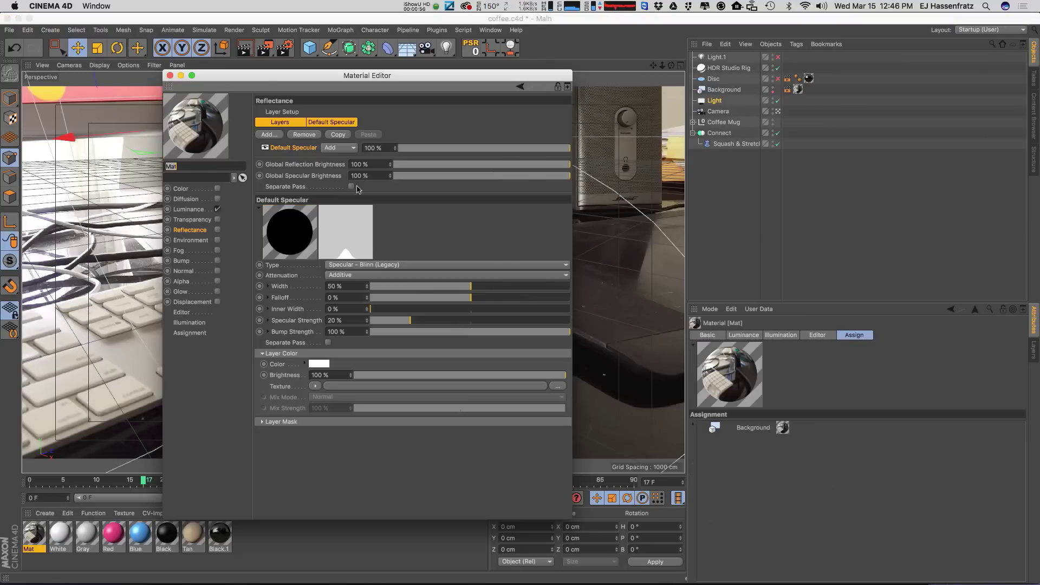
{"action": "left_click_drag", "start_coordinate": [257, 74], "coordinate": [572, 91]}
{"action": "left_click", "coordinate": [505, 226]}
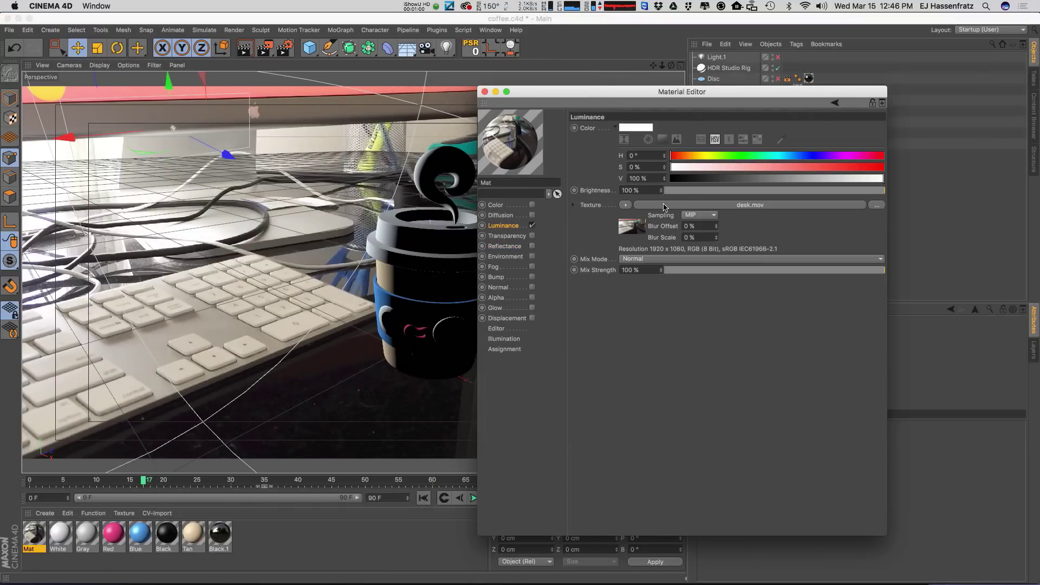
{"action": "left_click", "coordinate": [485, 91]}
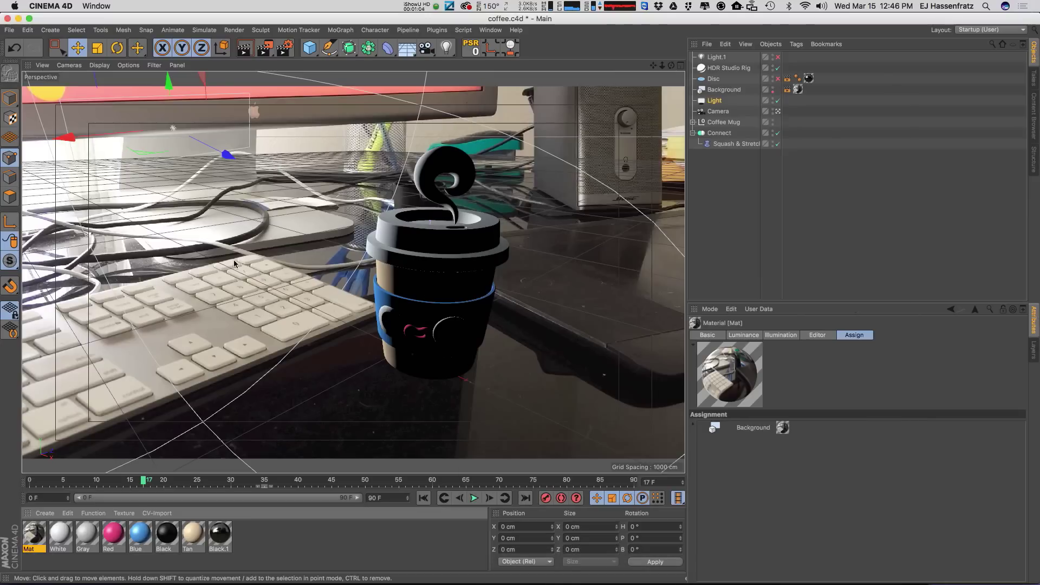
{"action": "left_click", "coordinate": [787, 90]}
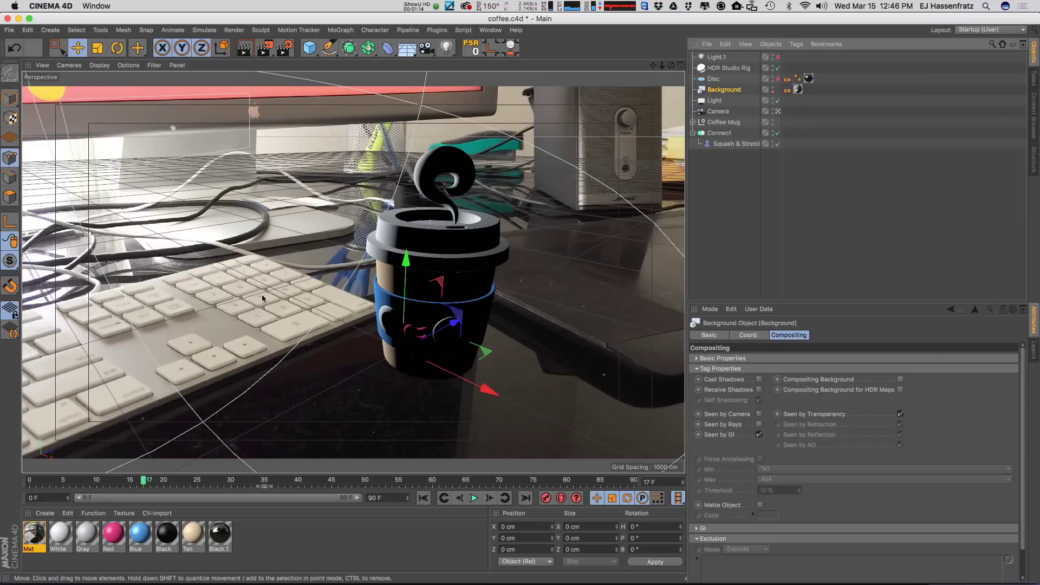
Reposition the area light in the scene so it sits further to the left near the computer monitor
{"action": "left_click", "coordinate": [264, 179]}
{"action": "mouse_move", "coordinate": [263, 227]}
{"action": "left_mouse_down"}
{"action": "mouse_move", "coordinate": [315, 198]}
{"action": "mouse_move", "coordinate": [274, 211]}
{"action": "left_mouse_up"}
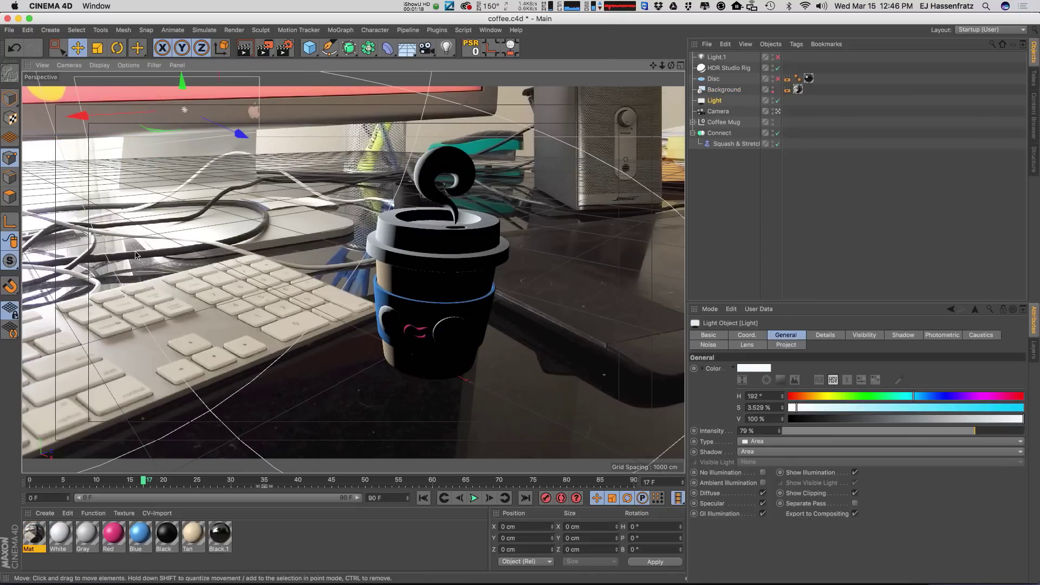
{"action": "left_click_drag", "start_coordinate": [257, 161], "coordinate": [174, 164]}
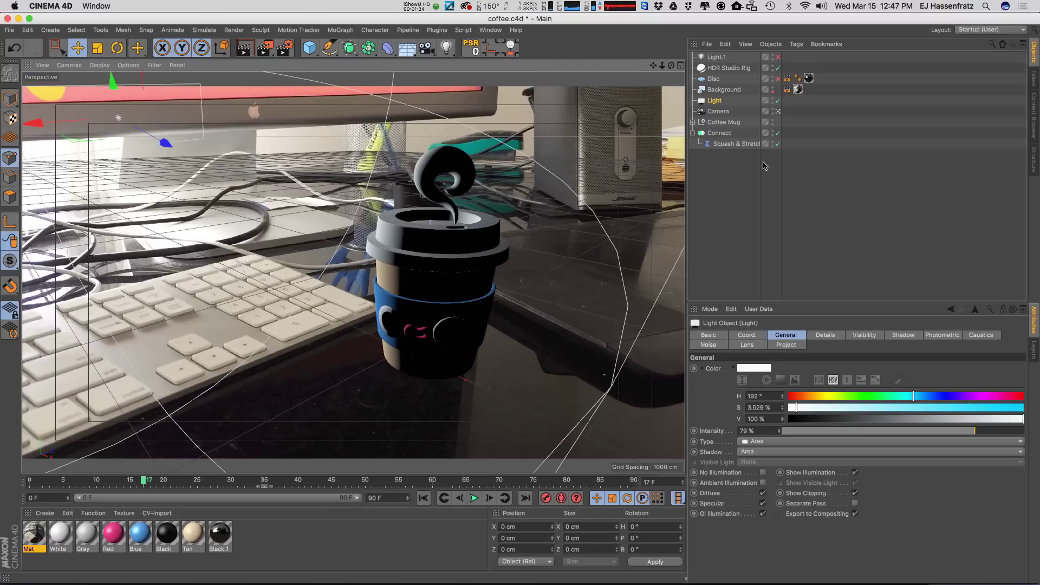
Set the camera's focal length to 29.9 and reposition the camera to line up the cup with the desk footage
{"action": "left_click", "coordinate": [718, 111]}
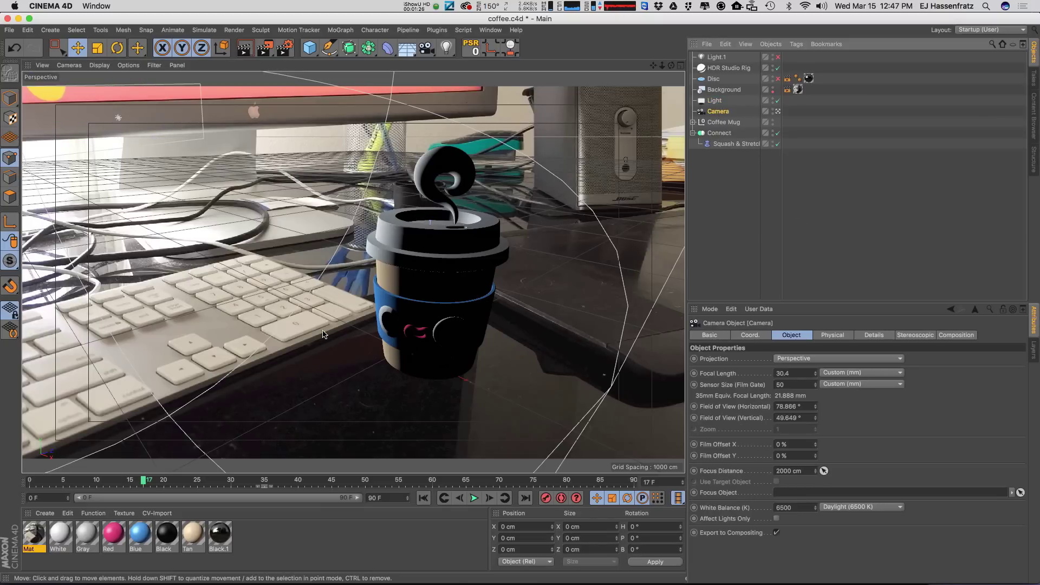
{"action": "left_click_drag", "start_coordinate": [817, 378], "coordinate": [850, 383]}
{"action": "left_click_drag", "start_coordinate": [266, 388], "coordinate": [287, 373]}
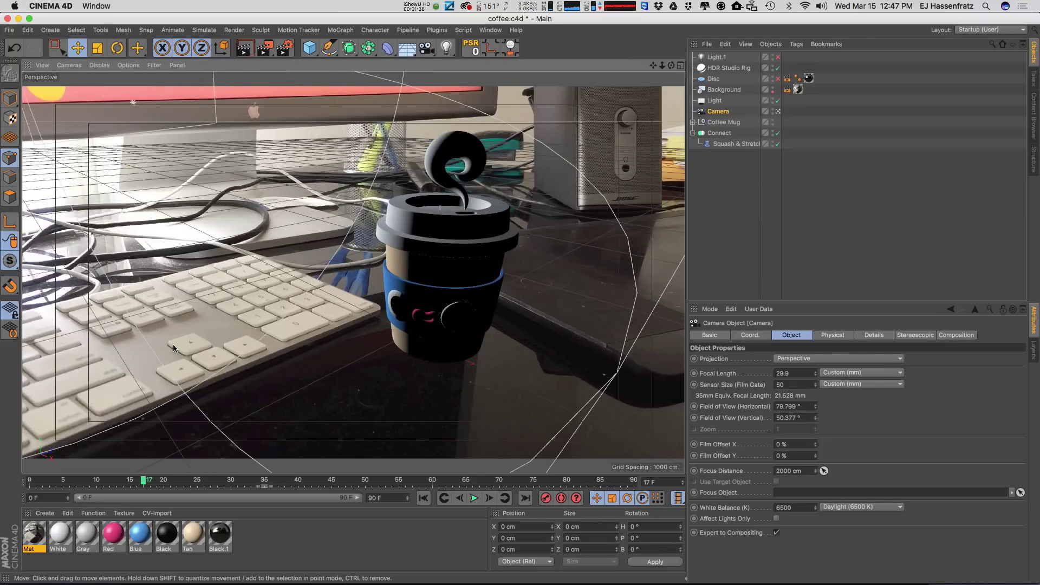
{"action": "left_click_drag", "start_coordinate": [358, 300], "coordinate": [408, 312]}
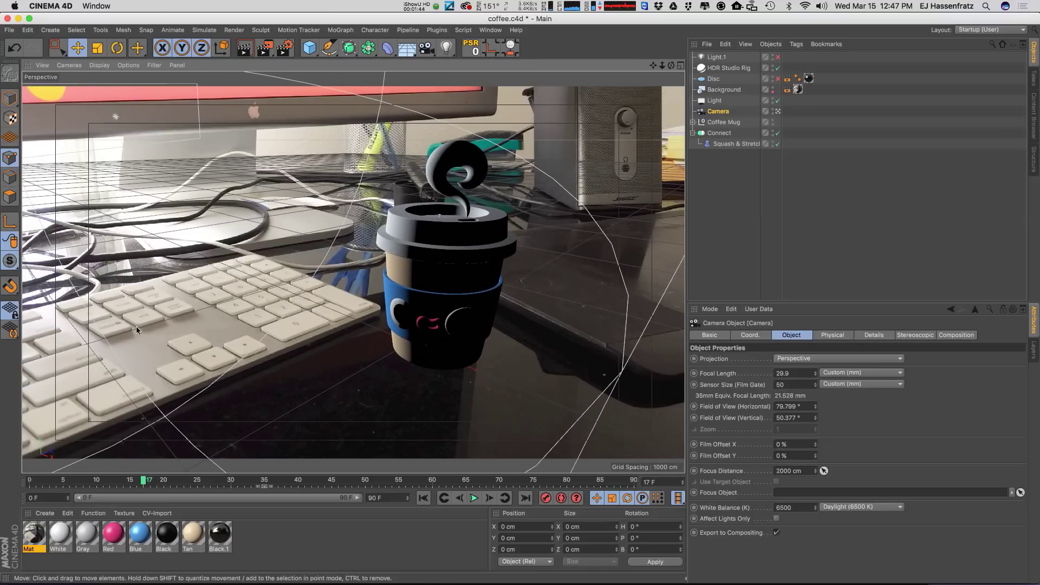
{"action": "left_click_drag", "start_coordinate": [545, 276], "coordinate": [537, 285]}
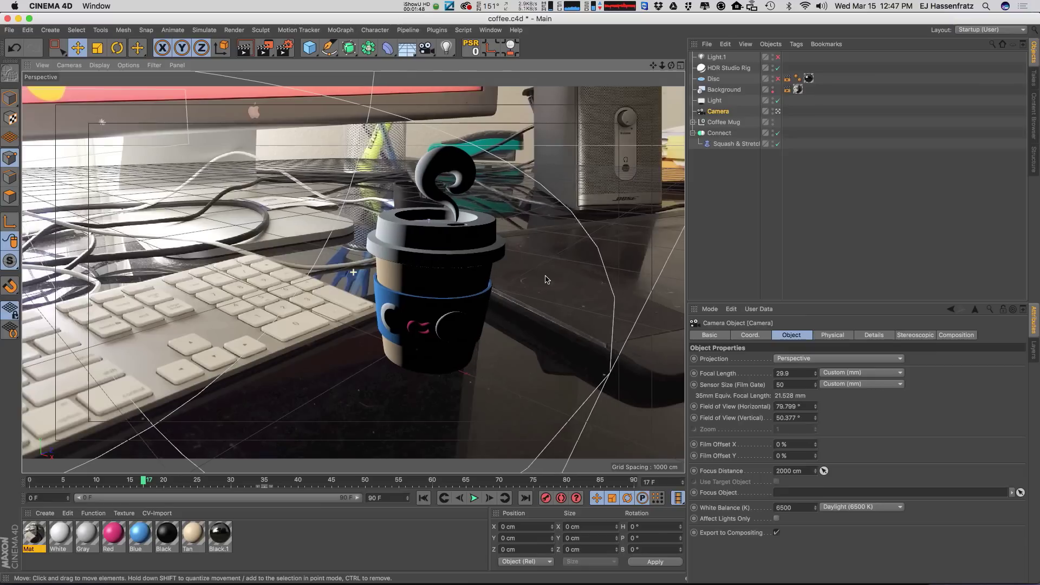
{"action": "left_click", "coordinate": [816, 374]}
{"action": "left_click_drag", "start_coordinate": [816, 374], "coordinate": [816, 374]}
{"action": "mouse_move", "coordinate": [439, 343]}
{"action": "left_mouse_down"}
{"action": "mouse_move", "coordinate": [451, 342]}
{"action": "mouse_move", "coordinate": [398, 345]}
{"action": "mouse_move", "coordinate": [378, 408]}
{"action": "left_mouse_up"}
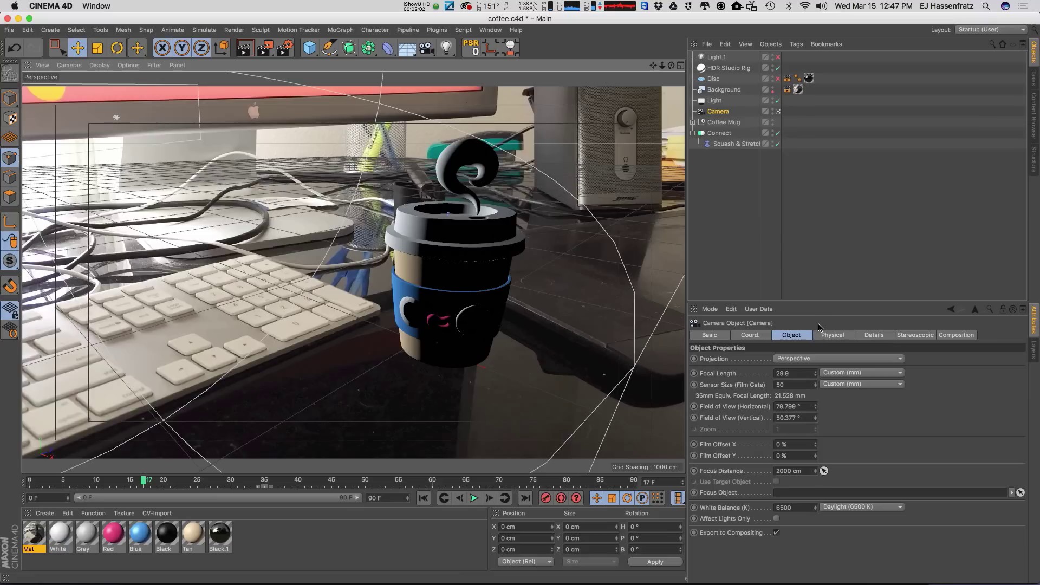
Make the Reflection take active and select the Disc, undoing any accidental move
{"action": "left_click", "coordinate": [1034, 77]}
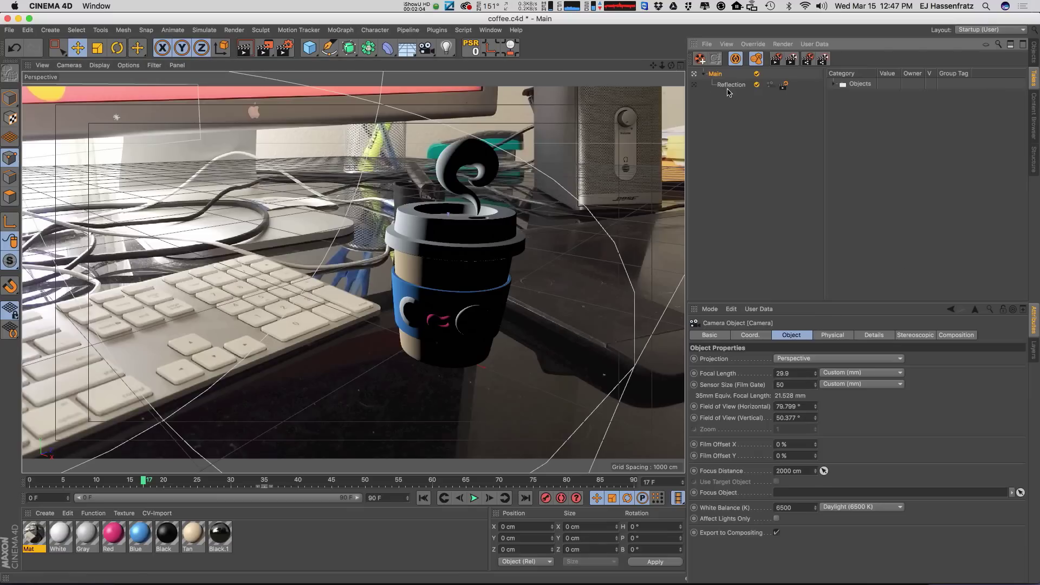
{"action": "left_click", "coordinate": [694, 85]}
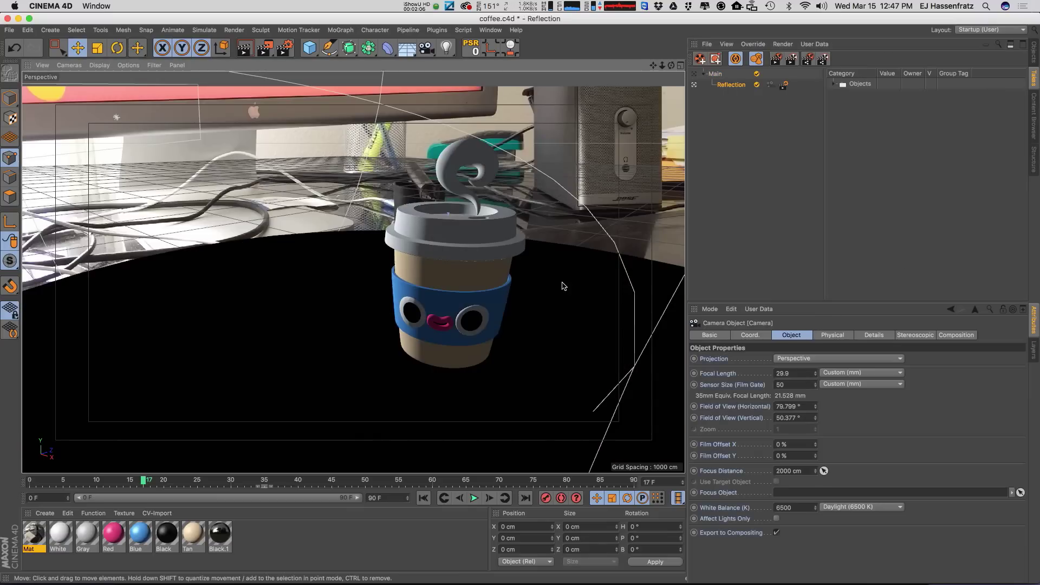
{"action": "left_click", "coordinate": [1032, 64]}
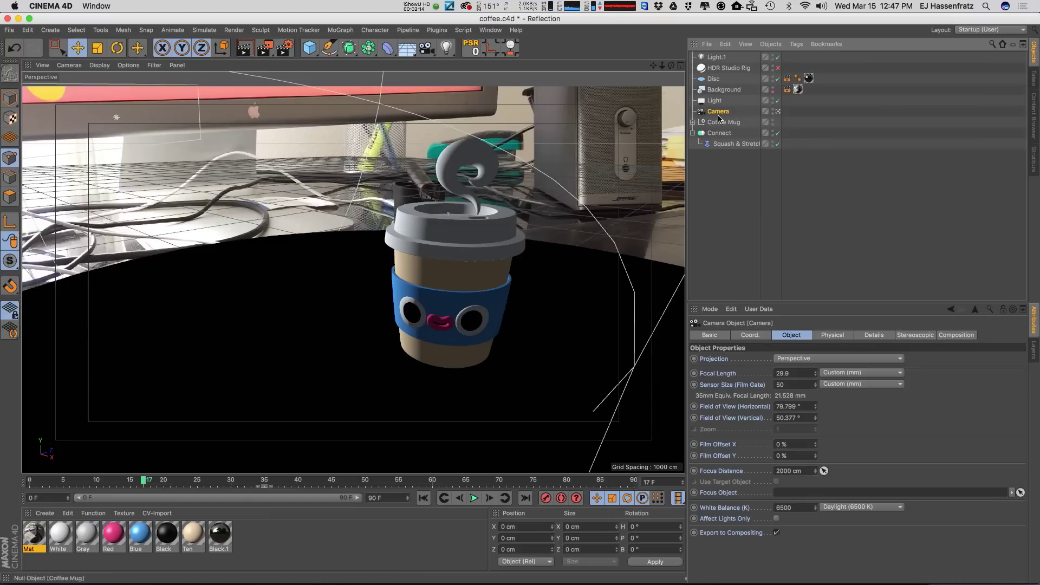
{"action": "left_click", "coordinate": [713, 81]}
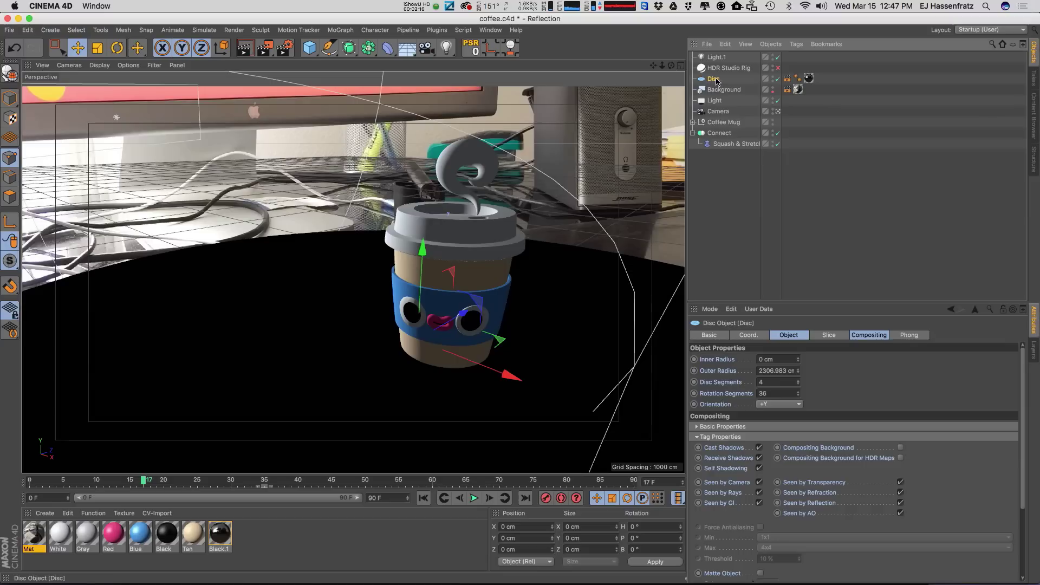
{"action": "mouse_move", "coordinate": [385, 329]}
{"action": "left_mouse_down"}
{"action": "mouse_move", "coordinate": [370, 352]}
{"action": "mouse_move", "coordinate": [389, 322]}
{"action": "left_mouse_up"}
{"action": "key", "text": "super+z"}
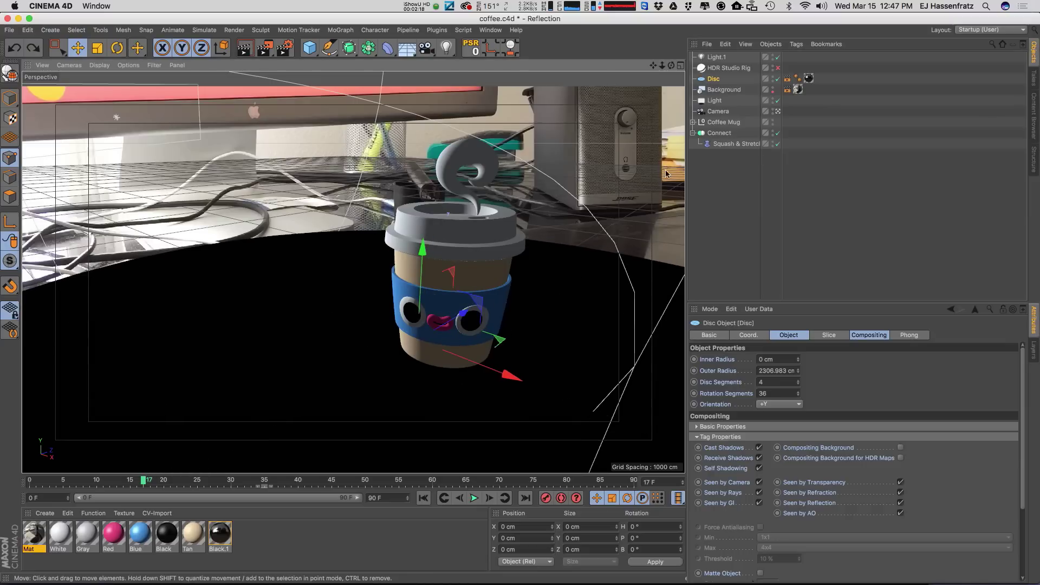
Examine the reflectance of the Disc's Black.1 material, trying 50% roughness on Layer 2 and undoing it, and inspect its Layer Fresnel settings
{"action": "left_click", "coordinate": [809, 79]}
{"action": "double_click", "coordinate": [219, 535]}
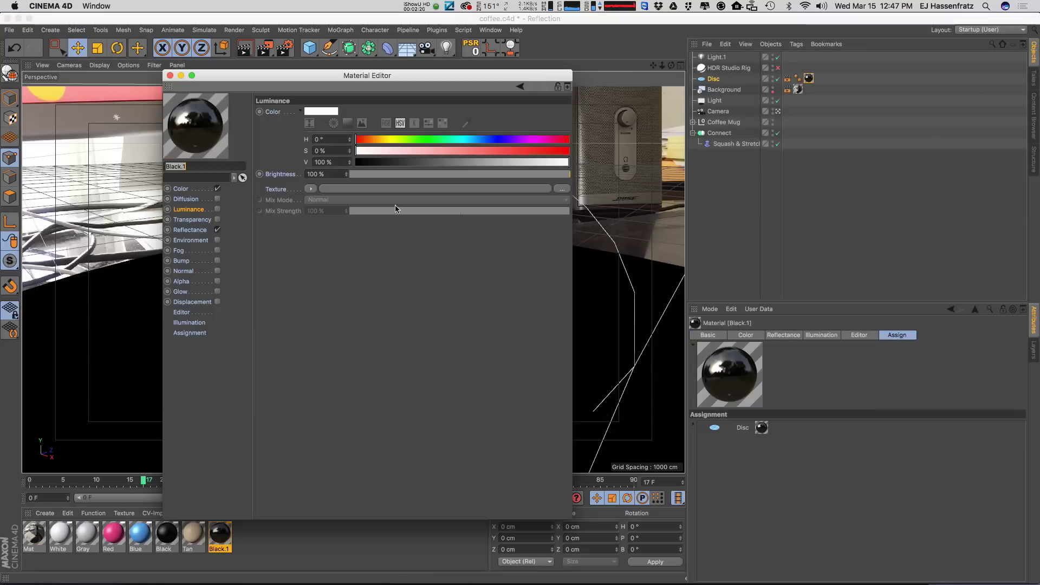
{"action": "left_click_drag", "start_coordinate": [326, 81], "coordinate": [747, 109]}
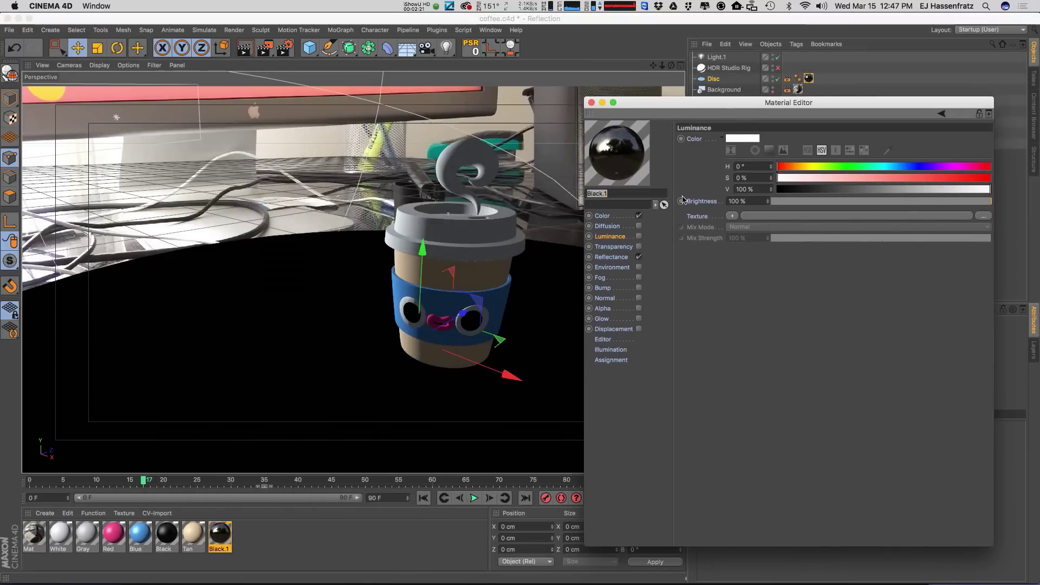
{"action": "left_click", "coordinate": [611, 256]}
{"action": "left_click_drag", "start_coordinate": [907, 327], "coordinate": [893, 331]}
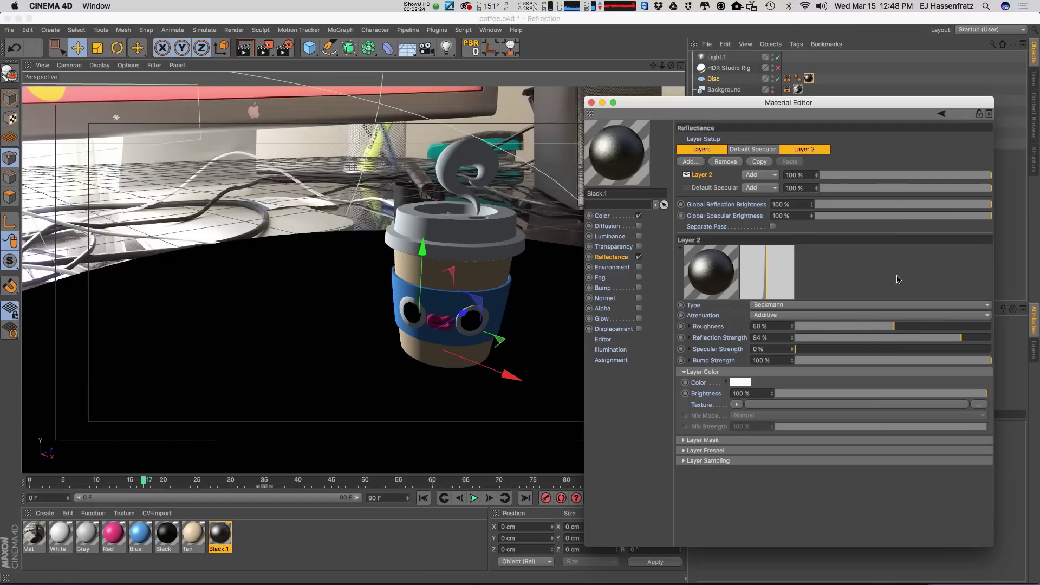
{"action": "key", "text": "super+z"}
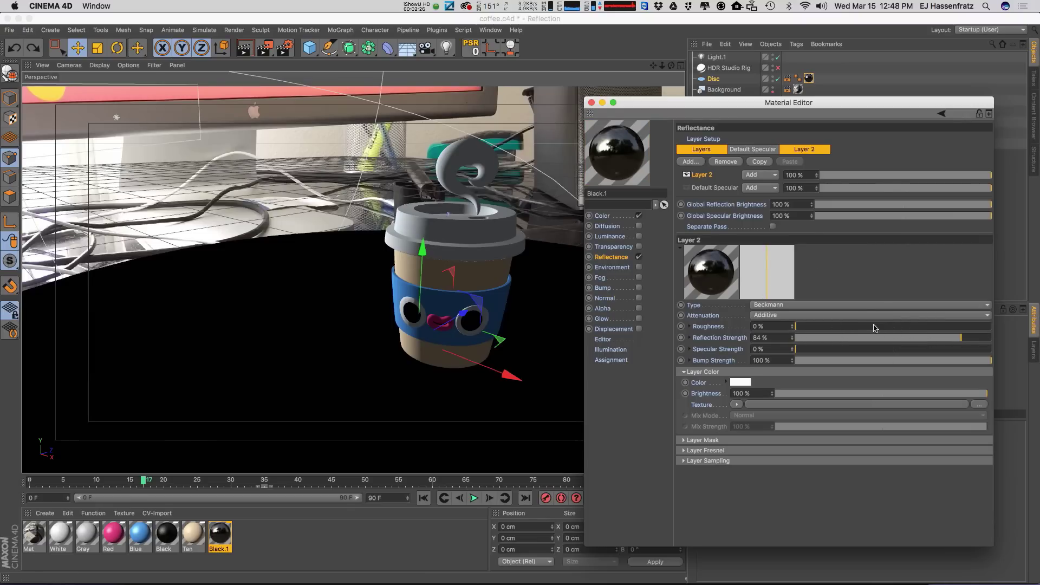
{"action": "left_click", "coordinate": [773, 346]}
{"action": "left_click", "coordinate": [741, 450]}
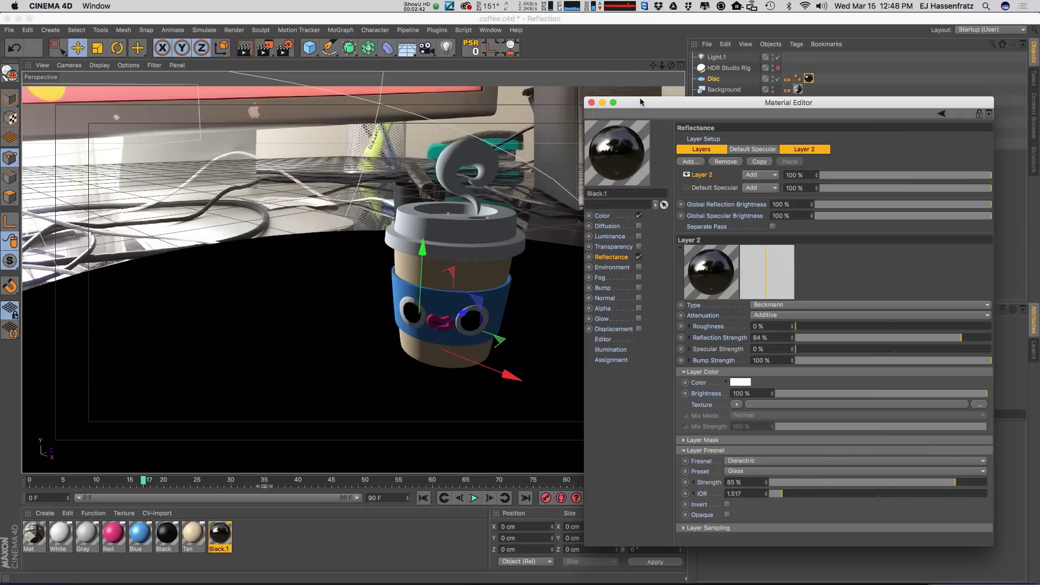
{"action": "left_click", "coordinate": [592, 102]}
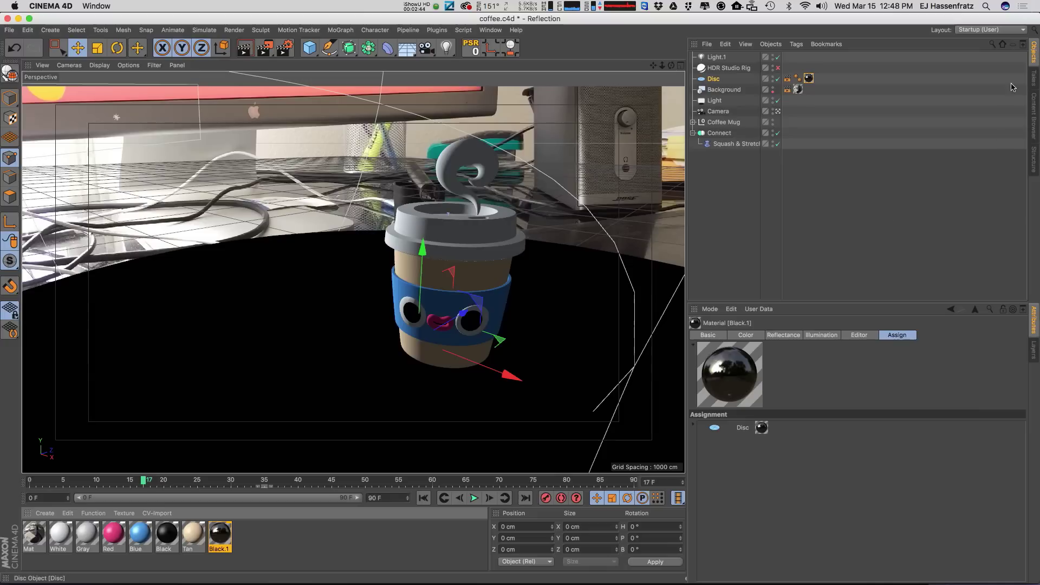
Preview the cup's reflection on the Disc with an interactive render region around the cup's base, and turn the region off
{"action": "left_click", "coordinate": [1034, 80]}
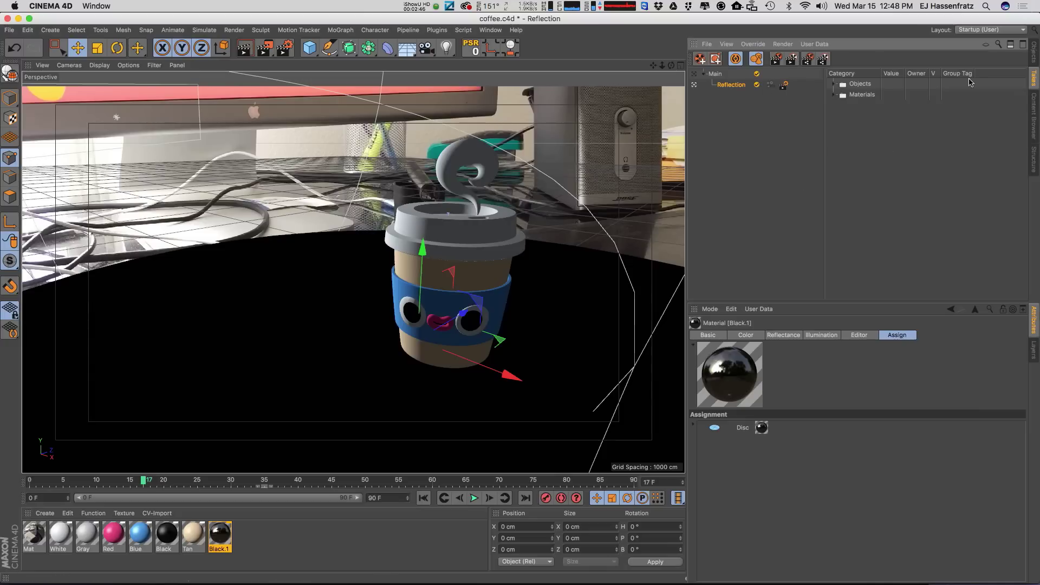
{"action": "left_click", "coordinate": [1033, 60]}
{"action": "key", "text": "alt+r"}
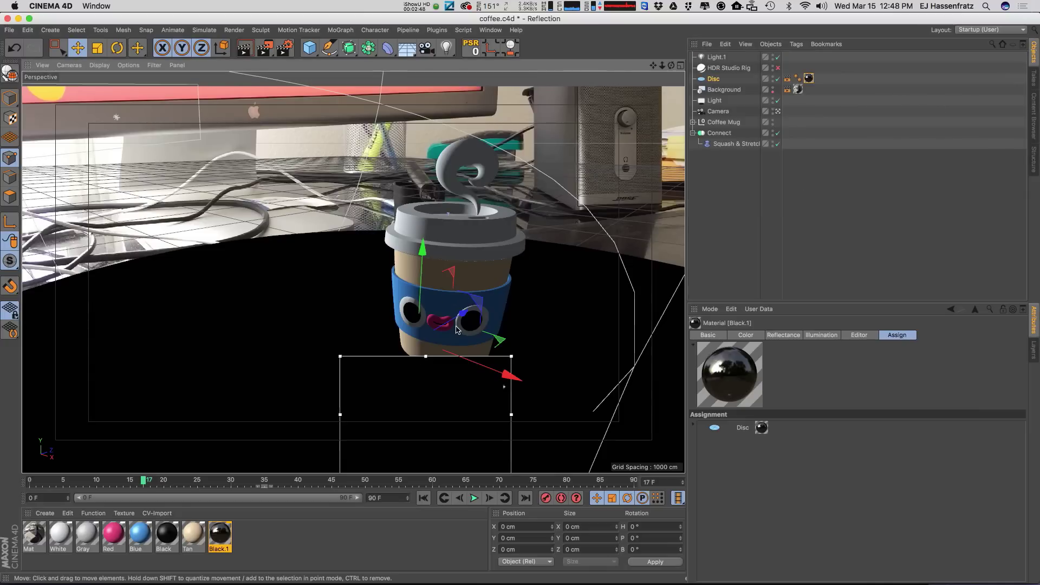
{"action": "left_click_drag", "start_coordinate": [341, 360], "coordinate": [369, 360]}
{"action": "left_click_drag", "start_coordinate": [446, 359], "coordinate": [447, 354]}
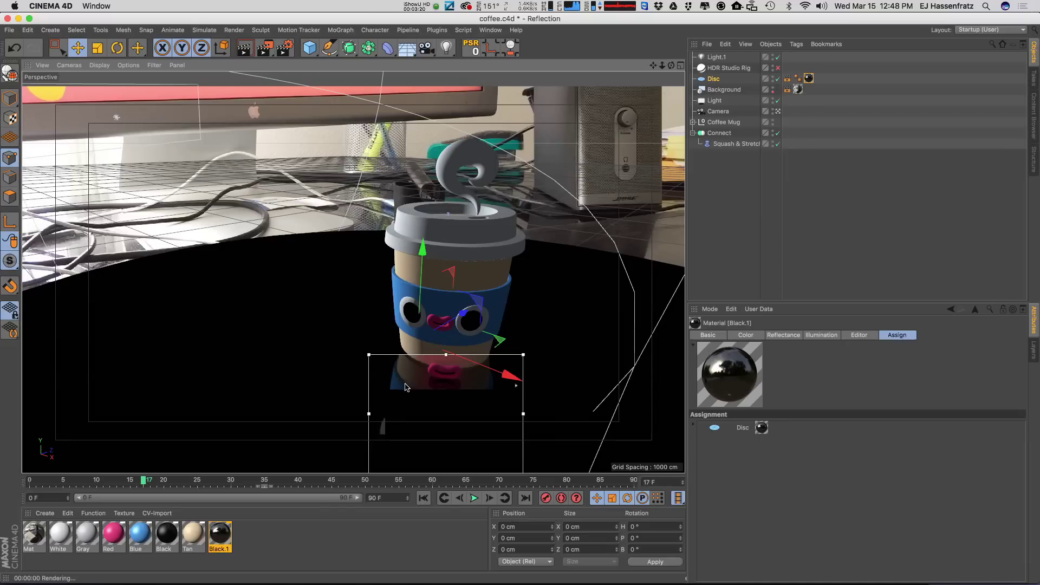
{"action": "key", "text": "alt+r"}
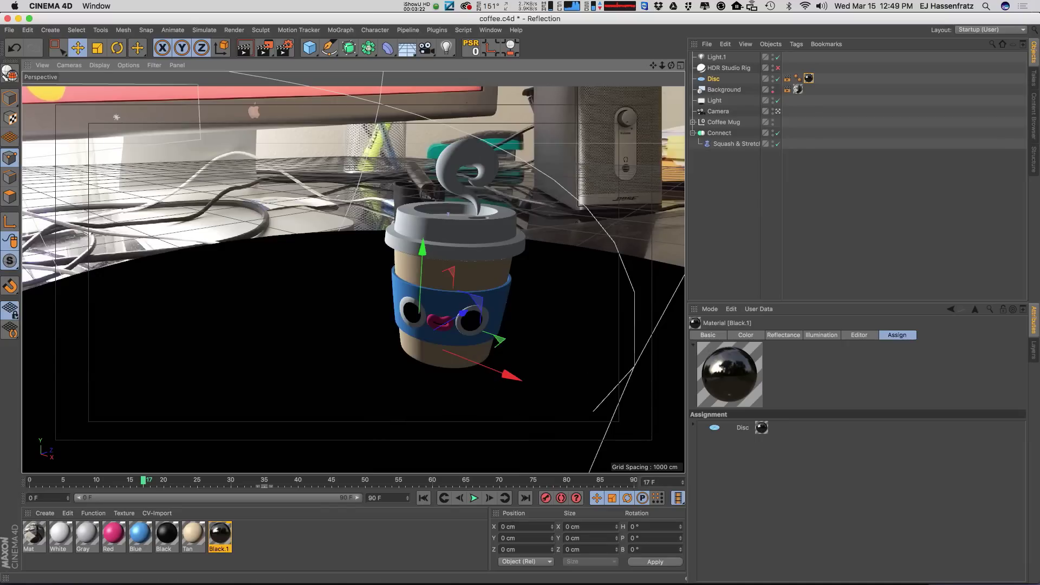
Switch to After Effects, view the coffee_MP[0000-0090].tif layer in solo, turn solo off and select the coffee[0000-0090].tif layer
{"action": "key", "text": "super+Tab"}
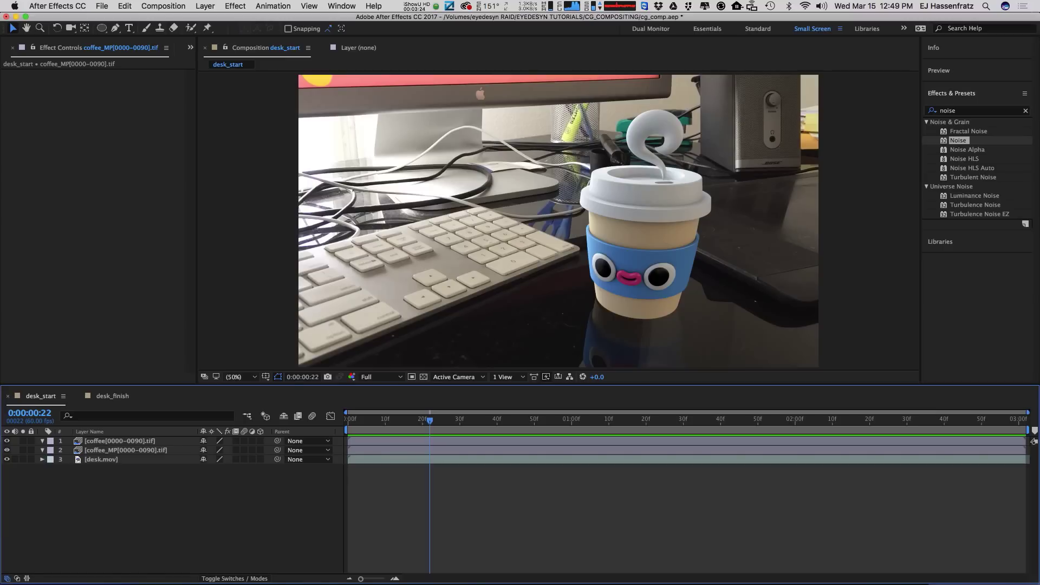
{"action": "left_click", "coordinate": [75, 450]}
{"action": "left_click", "coordinate": [23, 450]}
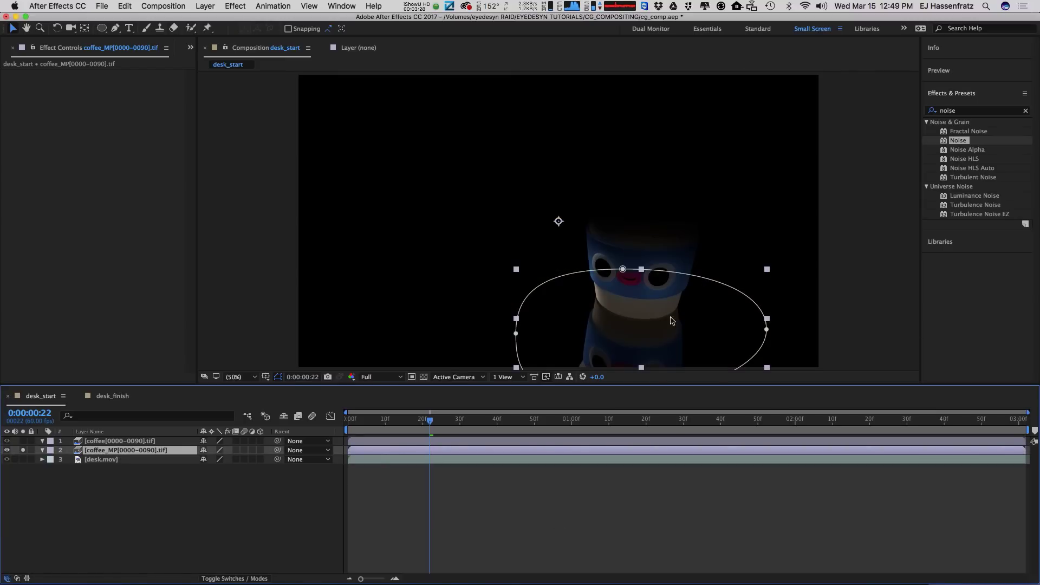
{"action": "left_click", "coordinate": [23, 450]}
{"action": "left_click", "coordinate": [114, 440]}
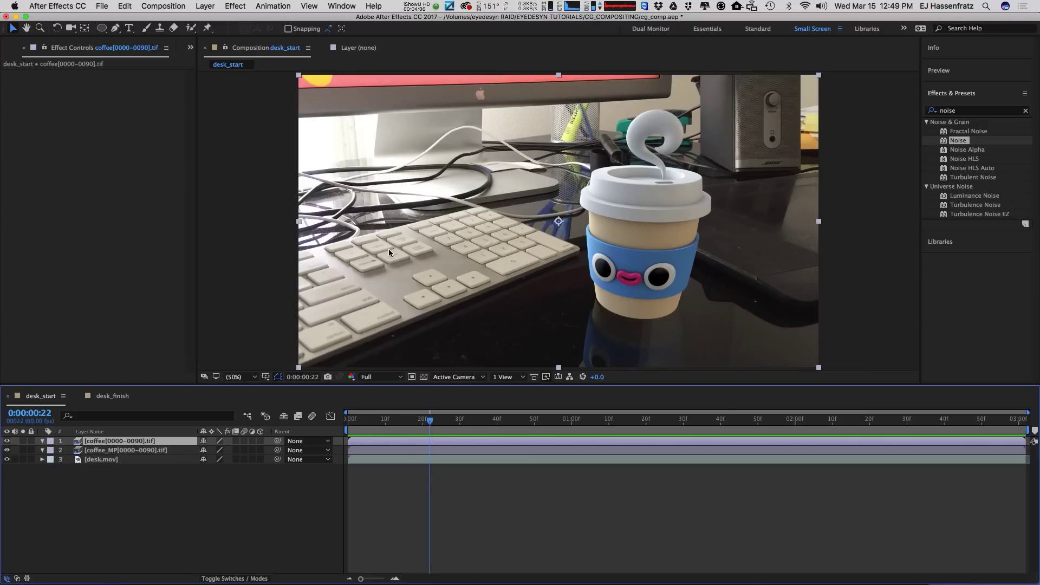
Examine at 400% zoom how the cup's body and blue sleeve compare in grain with the keyboard and desk footage
{"action": "key", "text": "period"}
{"action": "key", "text": "period"}
{"action": "key", "text": "period"}
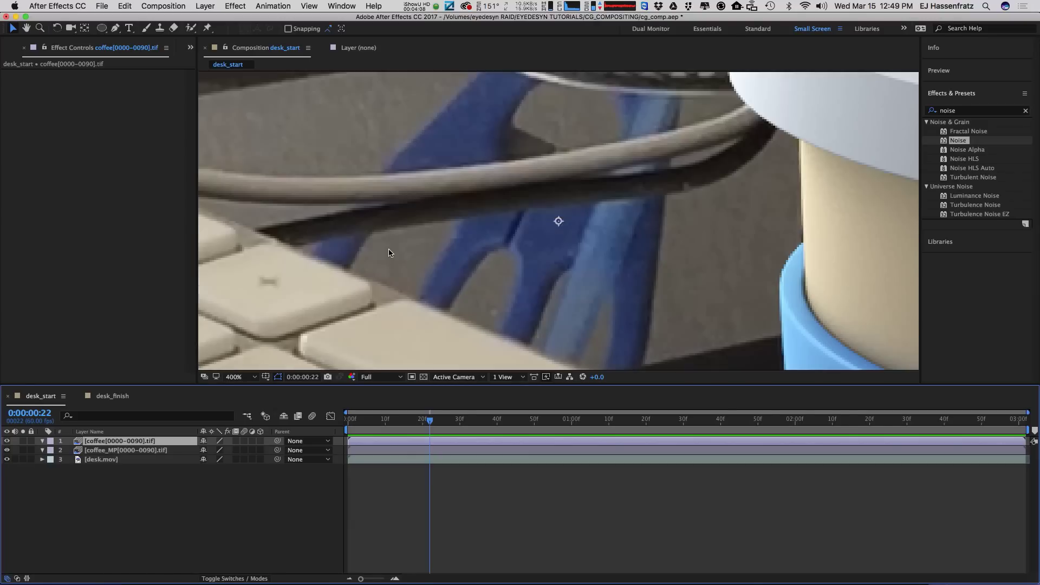
{"action": "left_click_drag", "start_coordinate": [611, 216], "coordinate": [395, 116]}
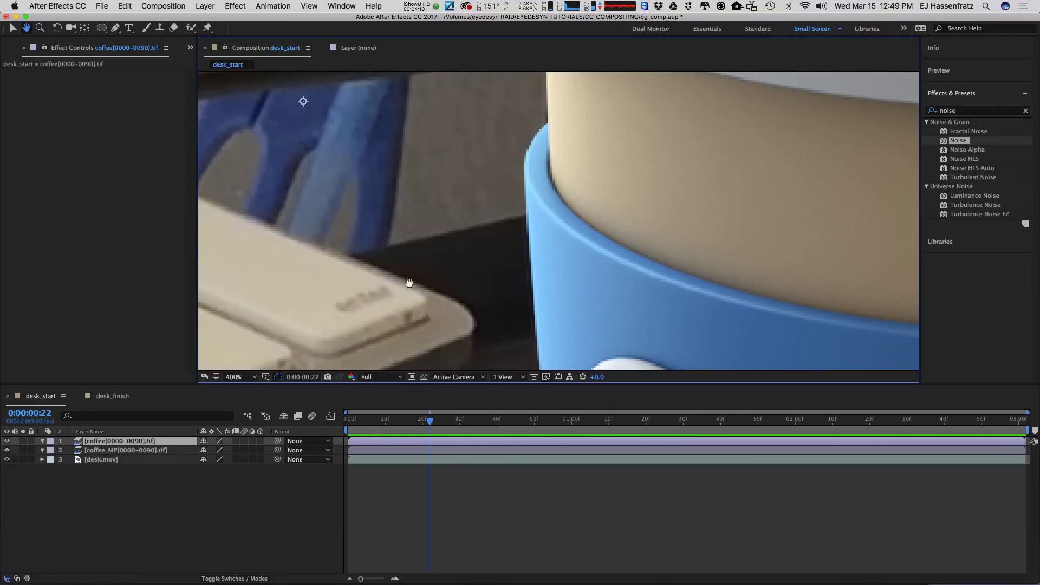
{"action": "left_click_drag", "start_coordinate": [454, 389], "coordinate": [454, 413]}
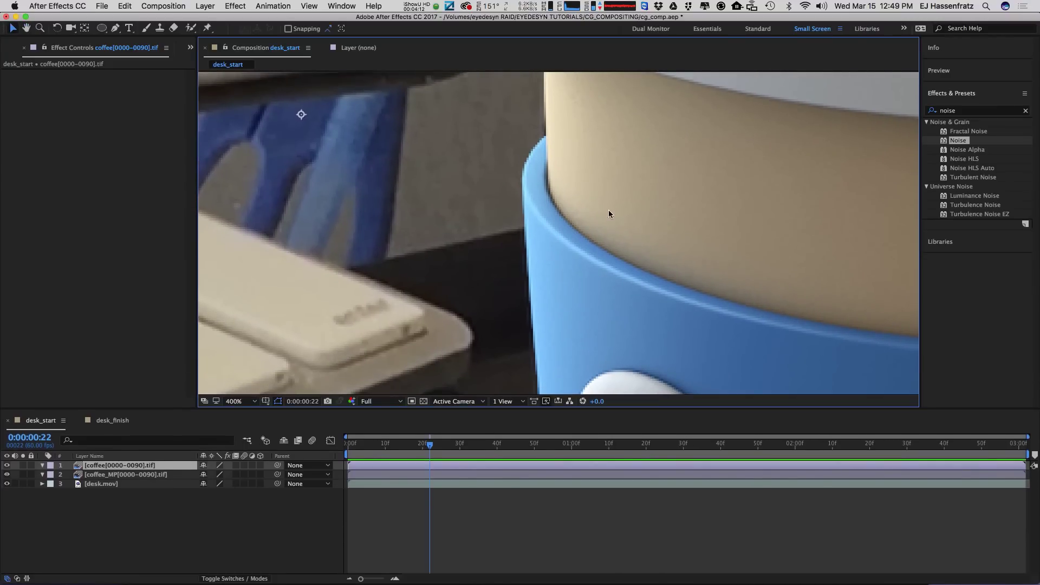
{"action": "key", "text": "h"}
{"action": "left_click_drag", "start_coordinate": [602, 230], "coordinate": [641, 362]}
{"action": "mouse_move", "coordinate": [614, 227]}
{"action": "left_mouse_down"}
{"action": "mouse_move", "coordinate": [607, 375]}
{"action": "mouse_move", "coordinate": [548, 327]}
{"action": "mouse_move", "coordinate": [521, 367]}
{"action": "mouse_move", "coordinate": [522, 292]}
{"action": "mouse_move", "coordinate": [481, 326]}
{"action": "mouse_move", "coordinate": [634, 271]}
{"action": "mouse_move", "coordinate": [511, 343]}
{"action": "mouse_move", "coordinate": [583, 248]}
{"action": "mouse_move", "coordinate": [580, 265]}
{"action": "mouse_move", "coordinate": [622, 118]}
{"action": "left_mouse_up"}
{"action": "left_click_drag", "start_coordinate": [427, 330], "coordinate": [473, 281]}
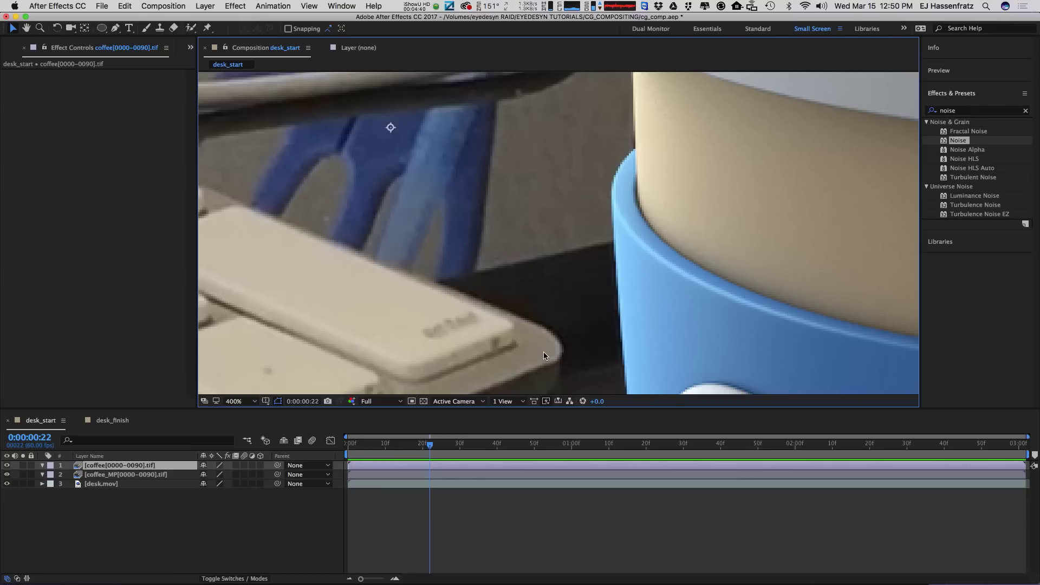
{"action": "key", "text": "space"}
{"action": "left_click_drag", "start_coordinate": [631, 197], "coordinate": [583, 214]}
{"action": "left_click_drag", "start_coordinate": [326, 338], "coordinate": [442, 235]}
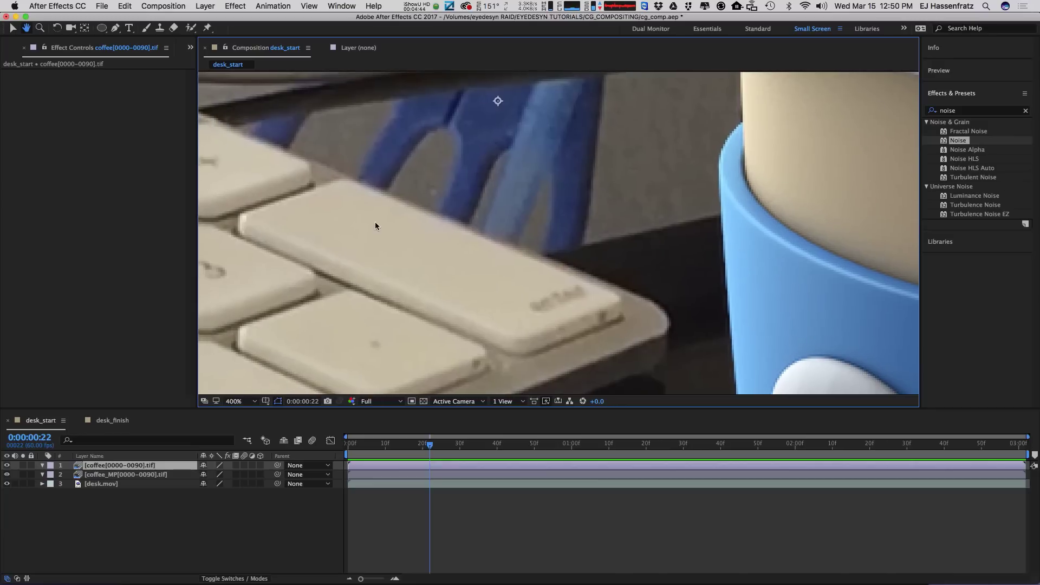
Examine the cup lid's edges and surface against the grain of the pen holder and cables in the footage, previewing playback
{"action": "left_click_drag", "start_coordinate": [380, 240], "coordinate": [309, 276]}
{"action": "left_click_drag", "start_coordinate": [552, 300], "coordinate": [452, 201]}
{"action": "left_click_drag", "start_coordinate": [467, 253], "coordinate": [561, 297]}
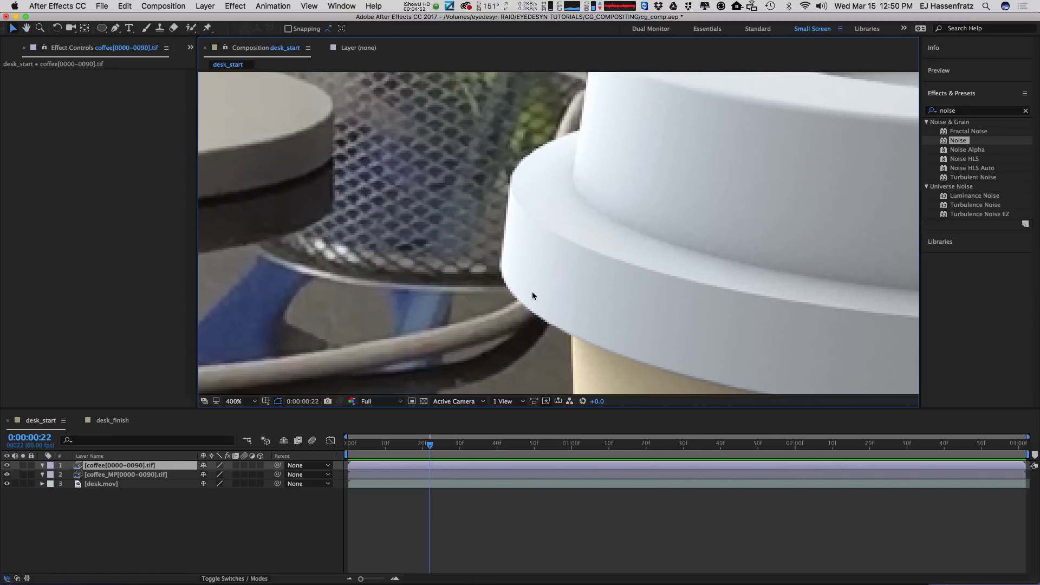
{"action": "left_click_drag", "start_coordinate": [533, 292], "coordinate": [603, 332]}
{"action": "left_click_drag", "start_coordinate": [555, 216], "coordinate": [601, 353]}
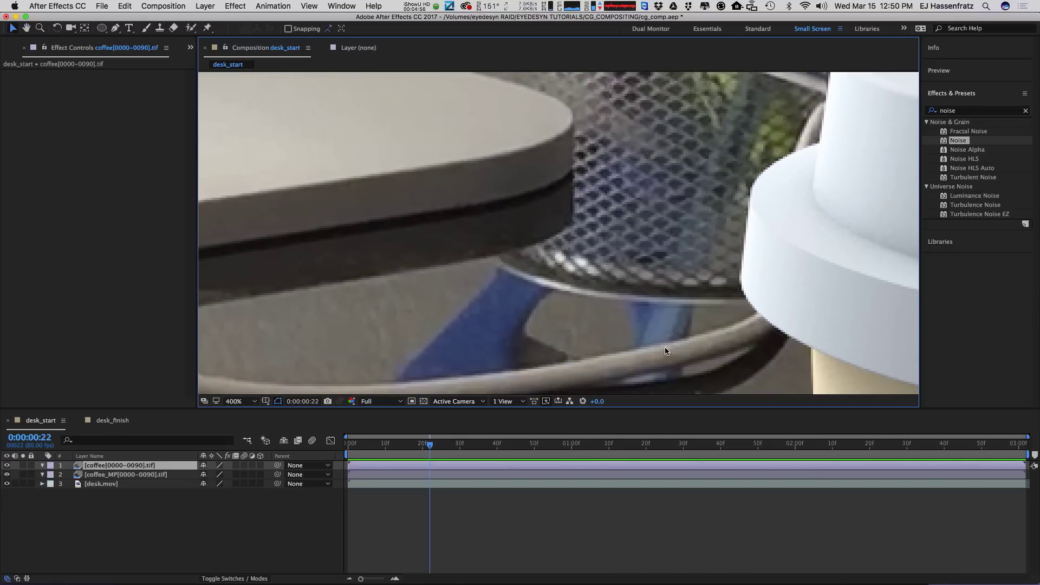
{"action": "left_click_drag", "start_coordinate": [661, 227], "coordinate": [446, 383]}
{"action": "left_click_drag", "start_coordinate": [442, 260], "coordinate": [347, 317]}
{"action": "left_click_drag", "start_coordinate": [527, 234], "coordinate": [640, 294]}
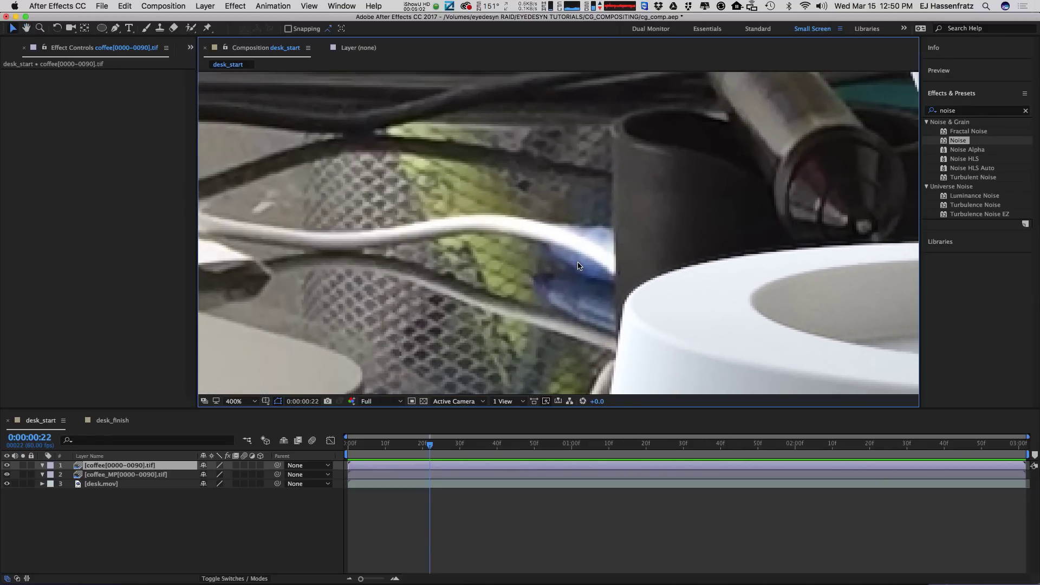
{"action": "left_click_drag", "start_coordinate": [644, 283], "coordinate": [629, 317]}
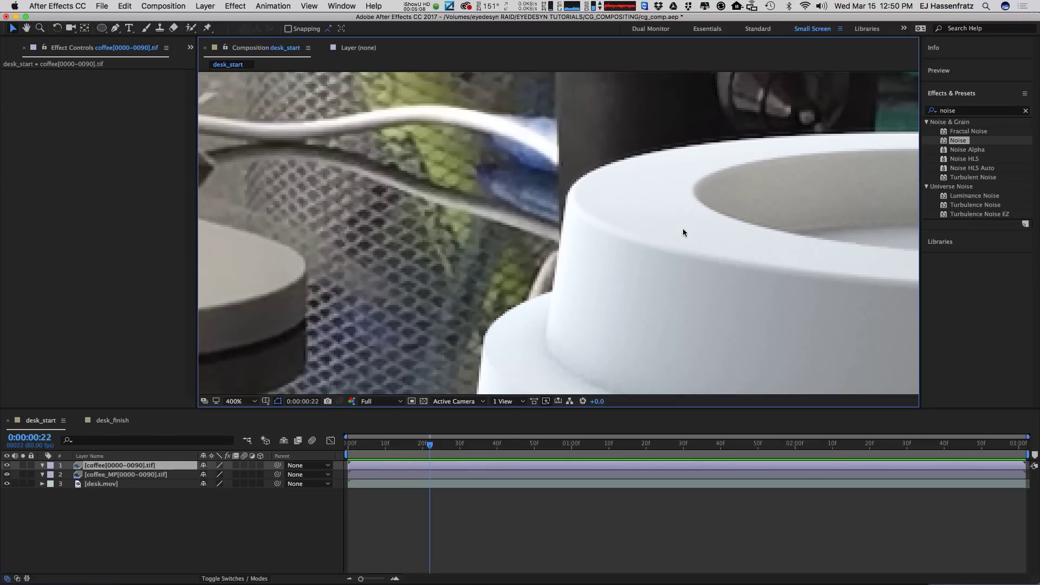
{"action": "key", "text": "space"}
{"action": "key", "text": "space"}
{"action": "key", "text": "h"}
{"action": "left_click_drag", "start_coordinate": [606, 279], "coordinate": [573, 161]}
{"action": "key", "text": "v"}
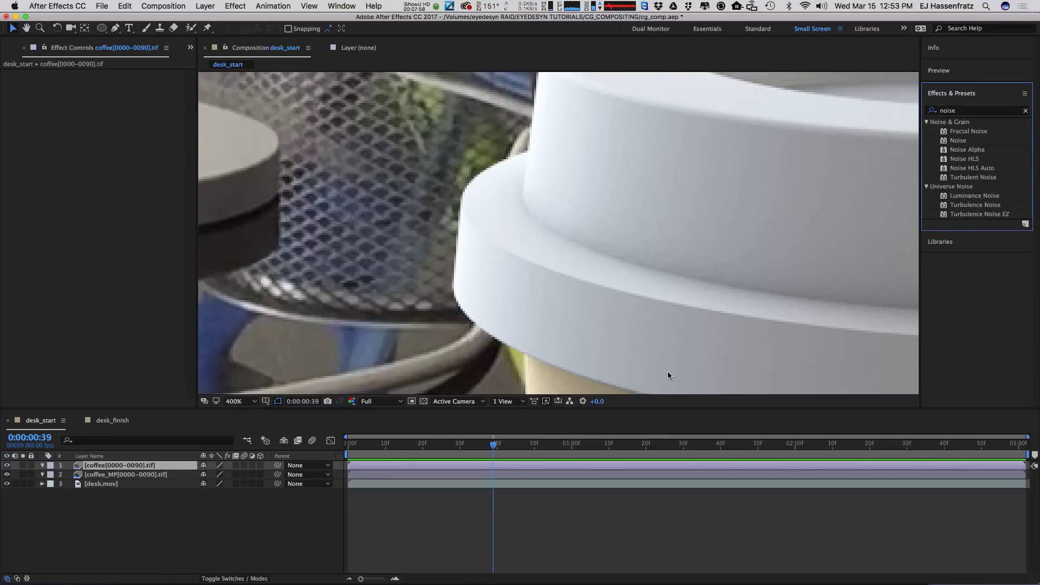
Apply the Noise effect to the coffee[0000-0090].tif layer with an Amount of Noise of 3% and preview it
{"action": "left_click_drag", "start_coordinate": [958, 140], "coordinate": [87, 184]}
{"action": "left_click", "coordinate": [114, 83]}
{"action": "type", "text": "3"}
{"action": "key", "text": "Return"}
{"action": "key", "text": "space"}
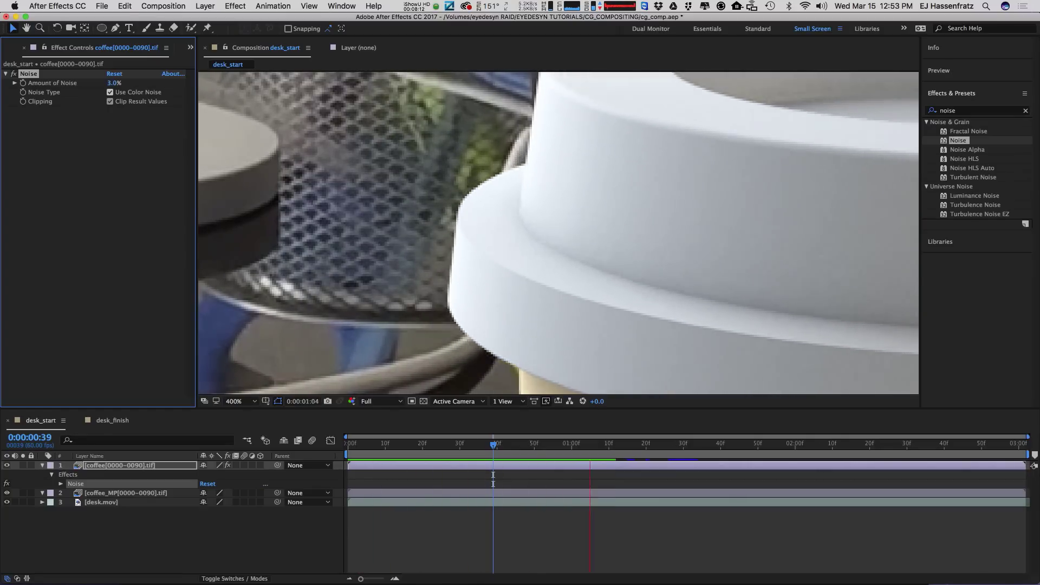
{"action": "key", "text": "space"}
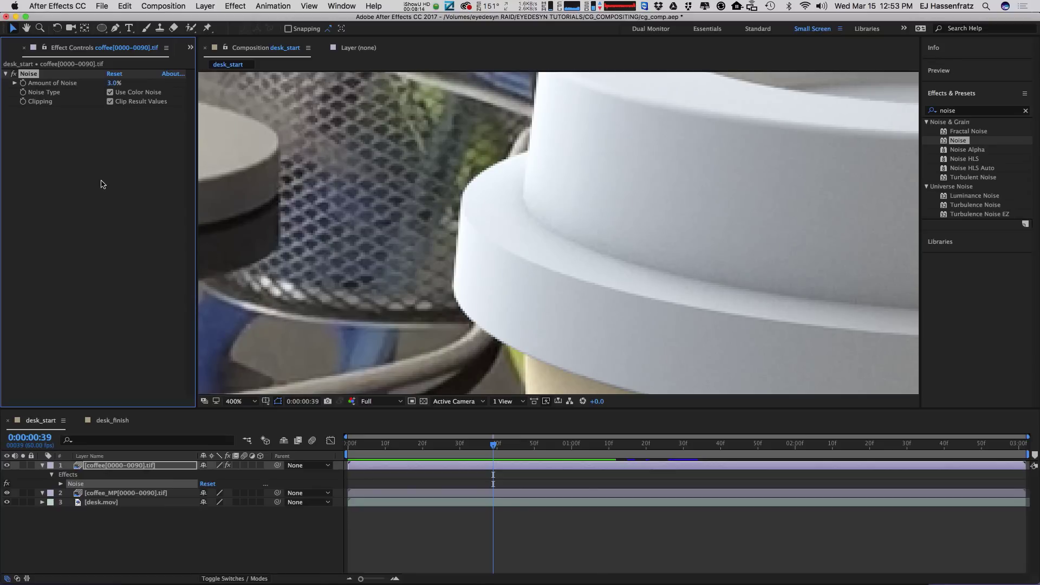
Remove the Noise effect from the coffee[0000-0090].tif layer
{"action": "left_click", "coordinate": [27, 78]}
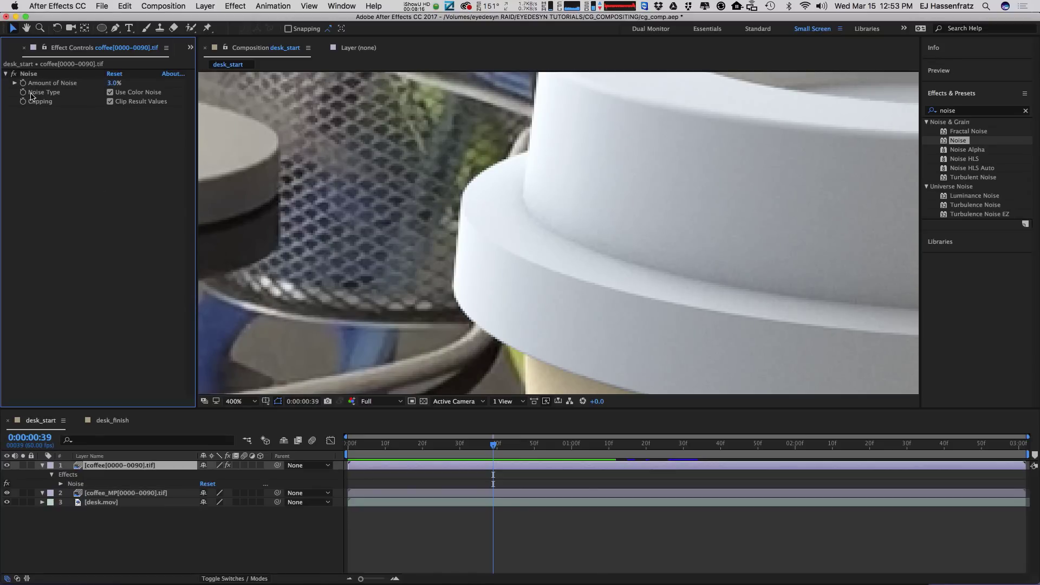
{"action": "left_click", "coordinate": [28, 74]}
{"action": "key", "text": "Delete"}
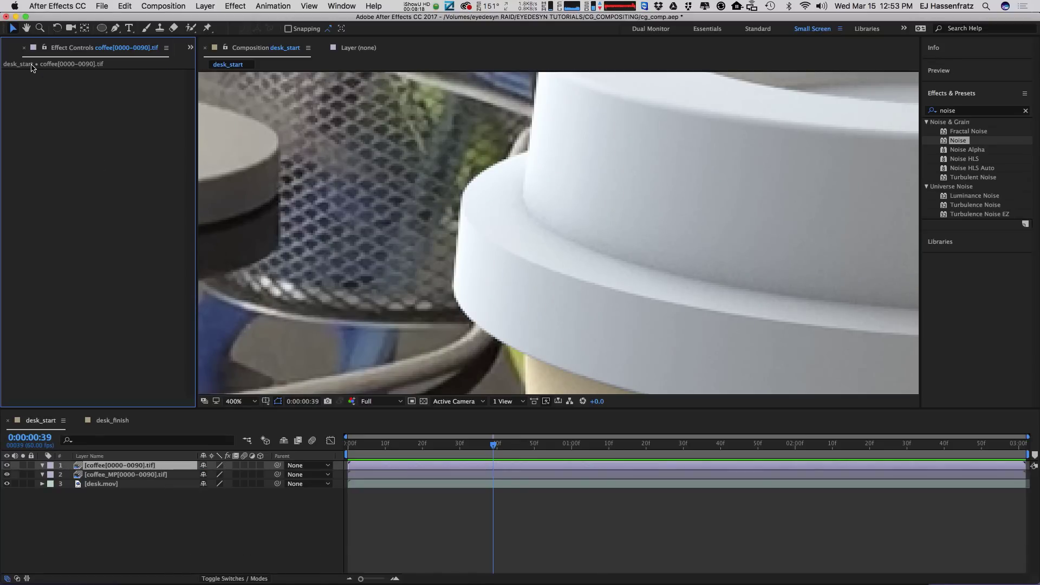
Search the effects for "grain" and apply Match Grain to the coffee[0000-0090].tif layer
{"action": "left_click_drag", "start_coordinate": [969, 111], "coordinate": [836, 102]}
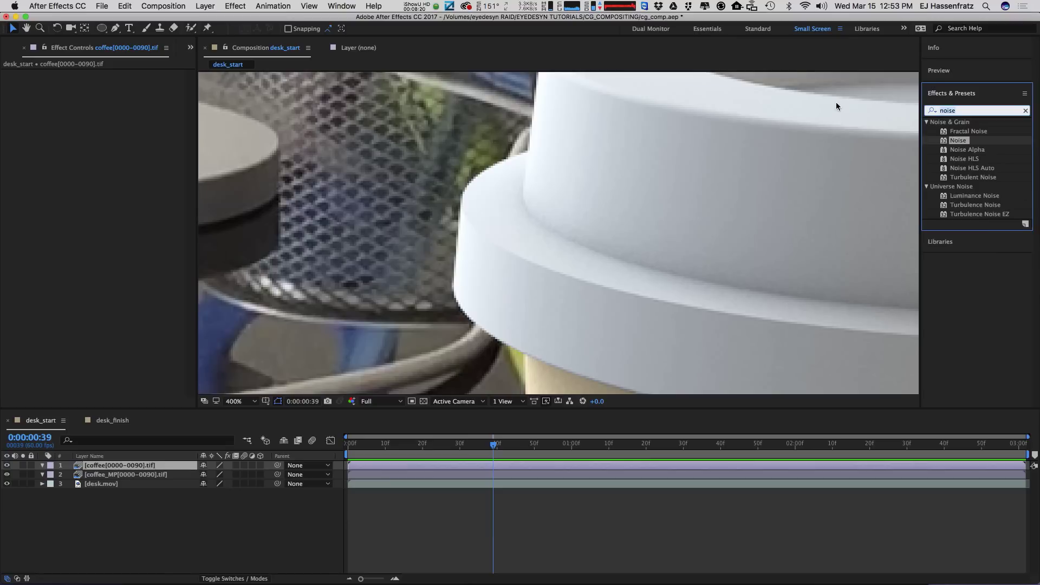
{"action": "key", "text": "BackSpace"}
{"action": "type", "text": "grain"}
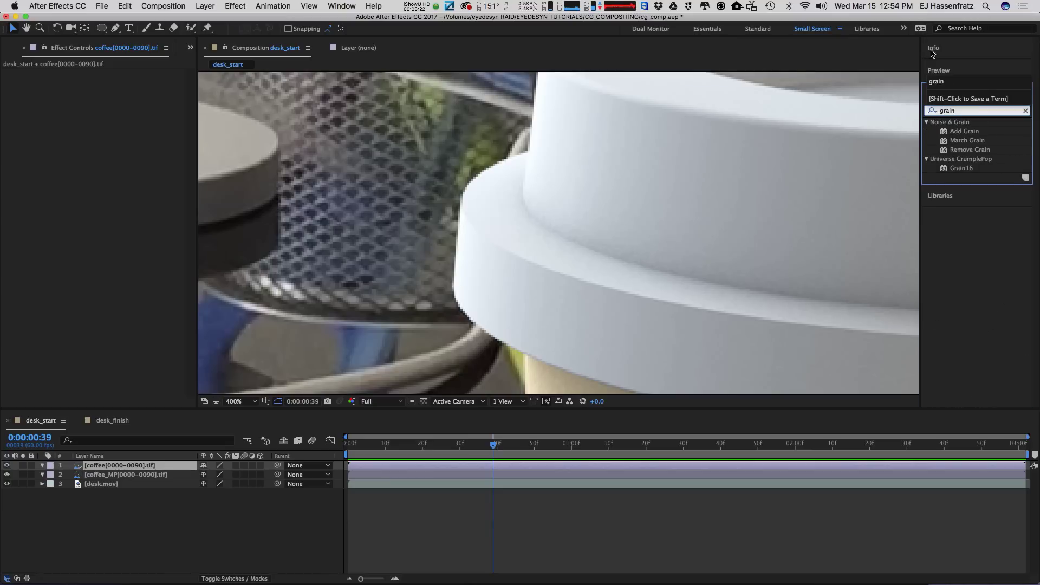
{"action": "left_click_drag", "start_coordinate": [957, 143], "coordinate": [120, 465]}
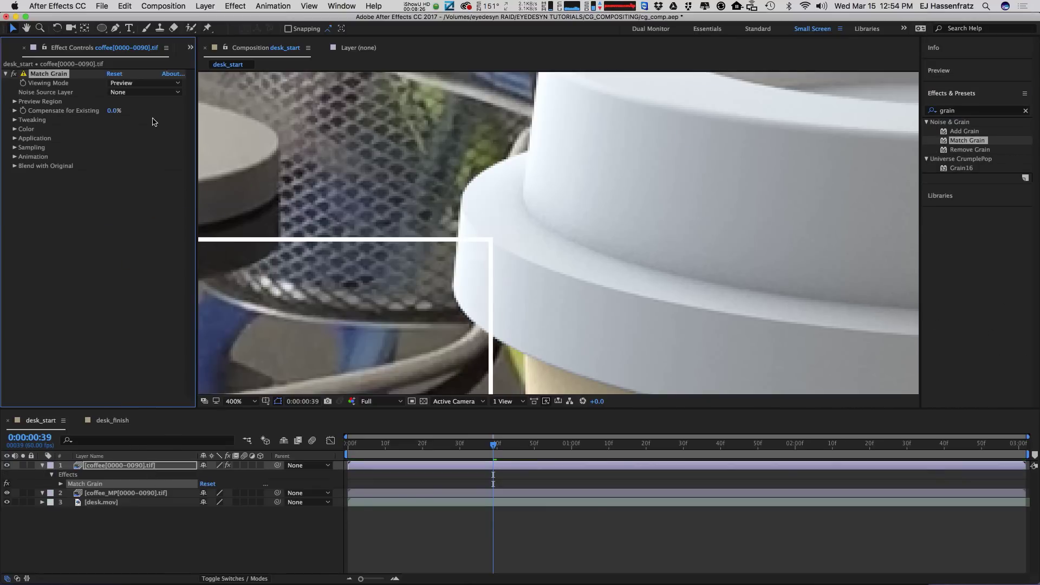
Set Match Grain's Noise Source Layer to desk.mov and its Viewing Mode to Final Output
{"action": "left_click", "coordinate": [111, 93]}
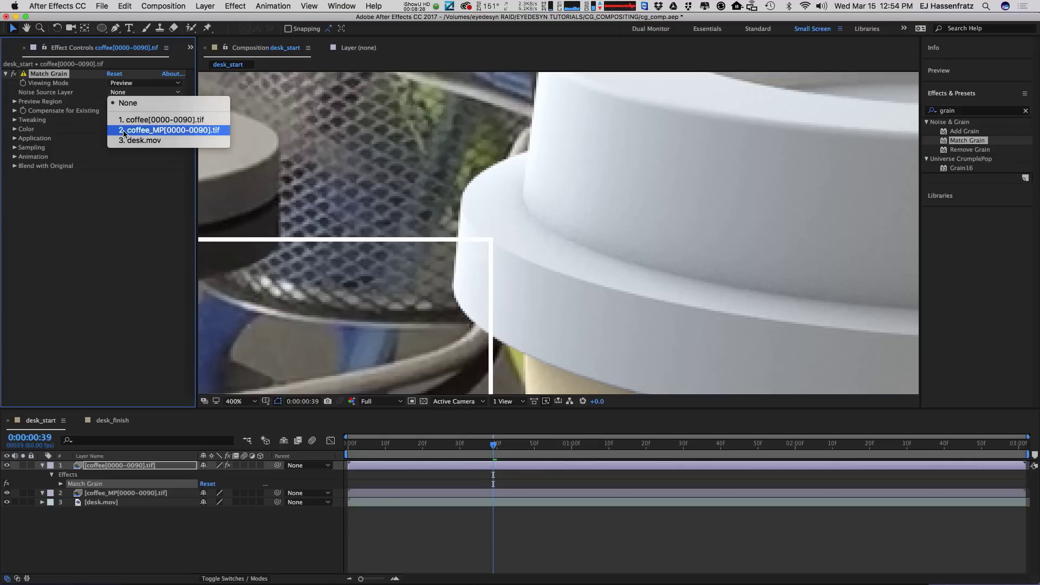
{"action": "left_click", "coordinate": [123, 142]}
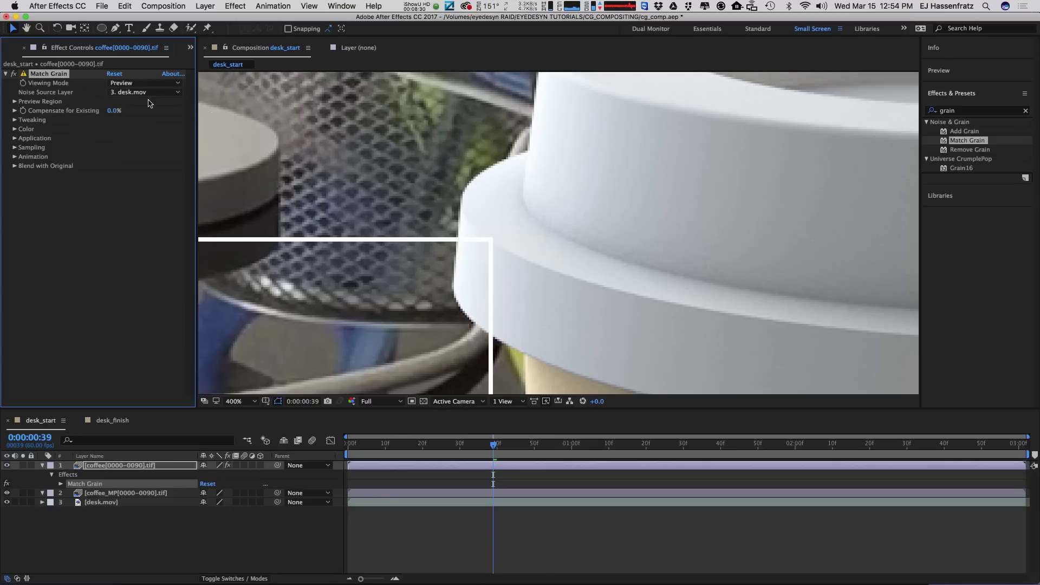
{"action": "left_click", "coordinate": [131, 86]}
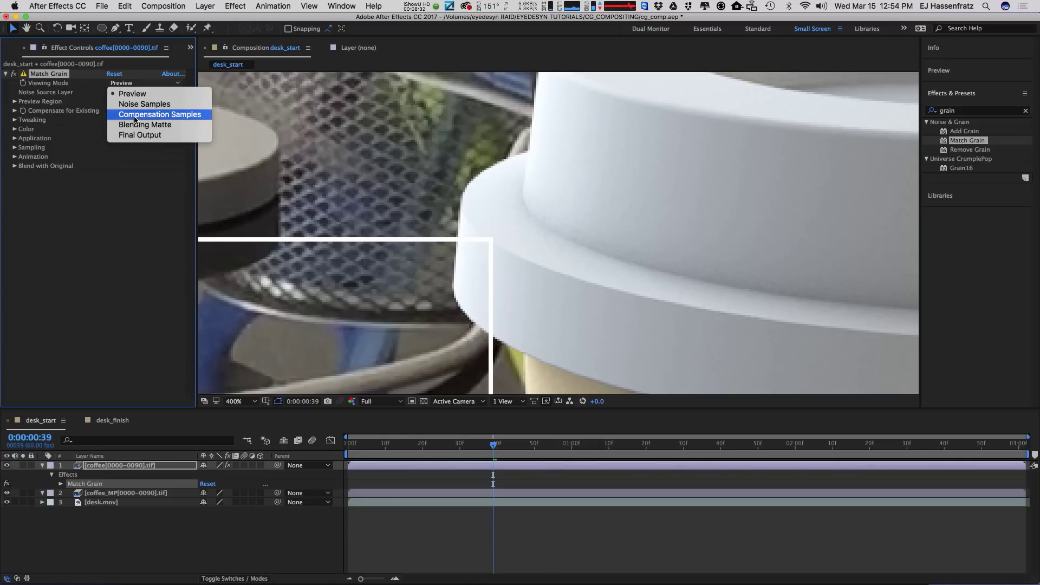
{"action": "left_click", "coordinate": [149, 136]}
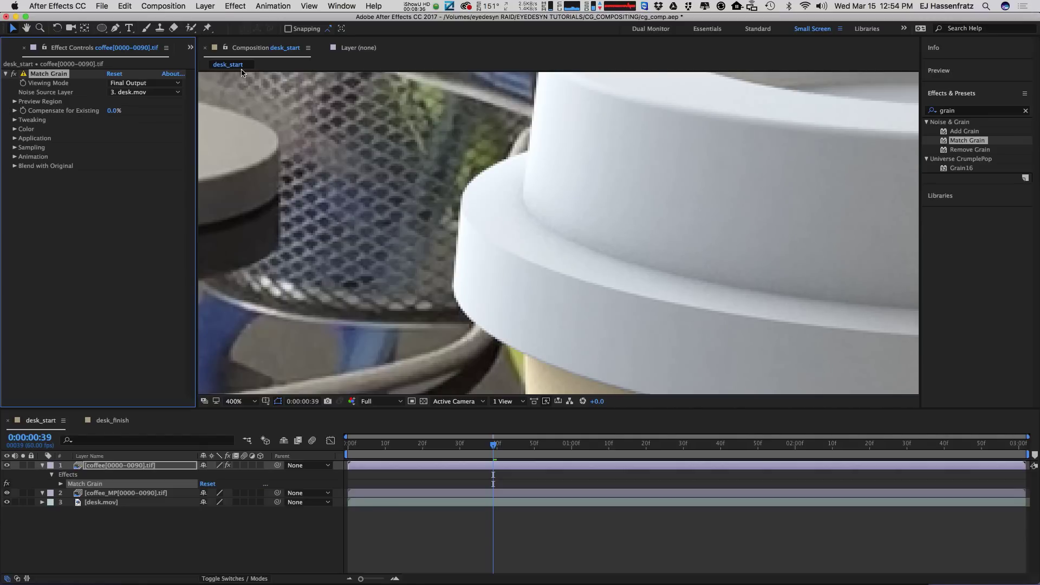
Compare the cup with Match Grain off and on, set Compensate for Existing Noise to 5%, and preview the playback
{"action": "left_click", "coordinate": [13, 74]}
{"action": "left_click", "coordinate": [14, 74]}
{"action": "left_click", "coordinate": [14, 74]}
{"action": "left_click", "coordinate": [14, 74]}
{"action": "left_click_drag", "start_coordinate": [112, 110], "coordinate": [111, 111]}
{"action": "key", "text": "space"}
{"action": "key", "text": "space"}
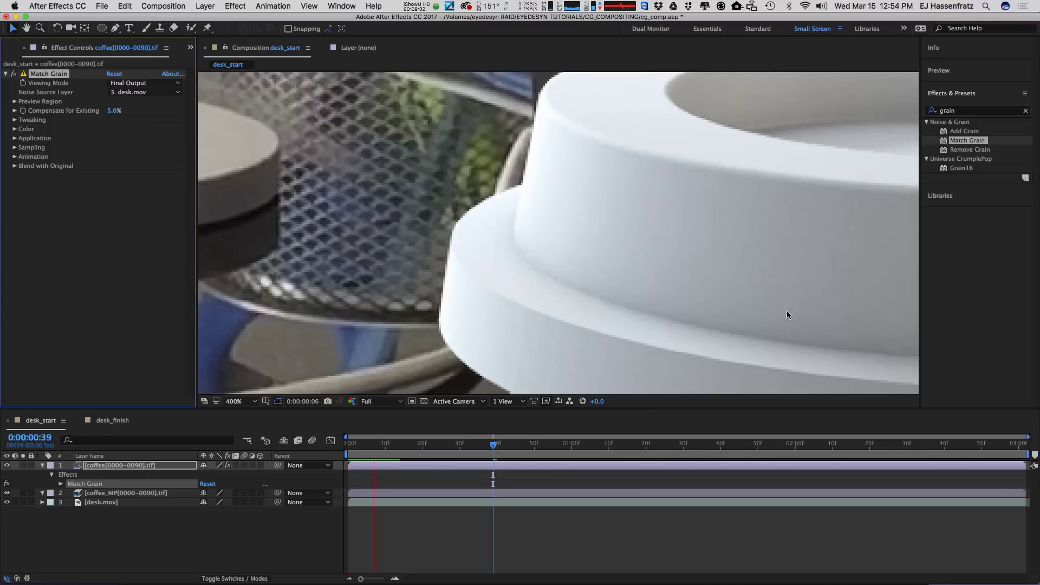
{"action": "key", "text": "space"}
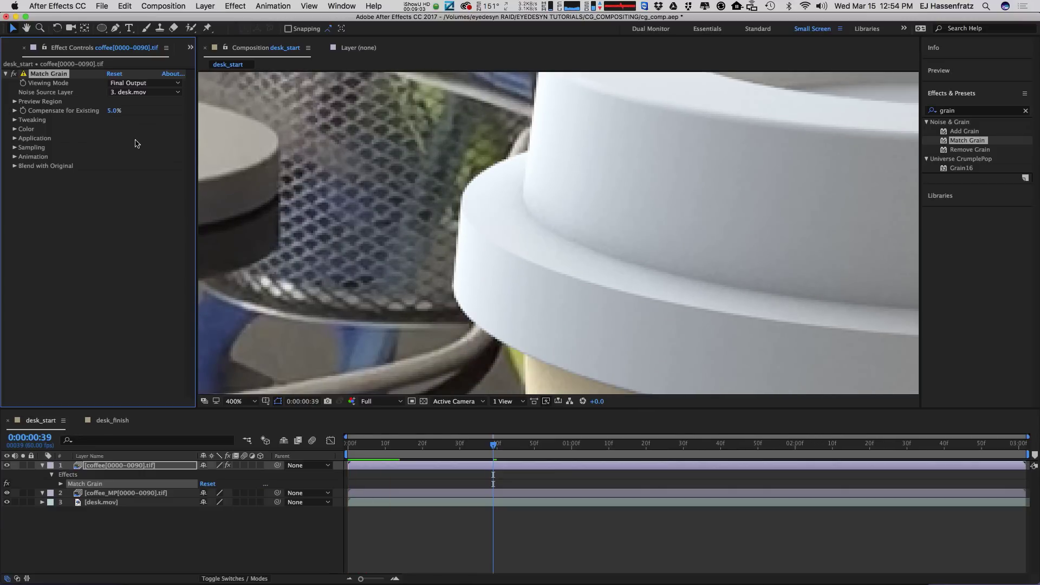
Raise Match Grain's Tweaking Intensity to 2.72 and preview the grain on the cup lid
{"action": "left_click", "coordinate": [14, 120]}
{"action": "left_click_drag", "start_coordinate": [115, 130], "coordinate": [136, 128]}
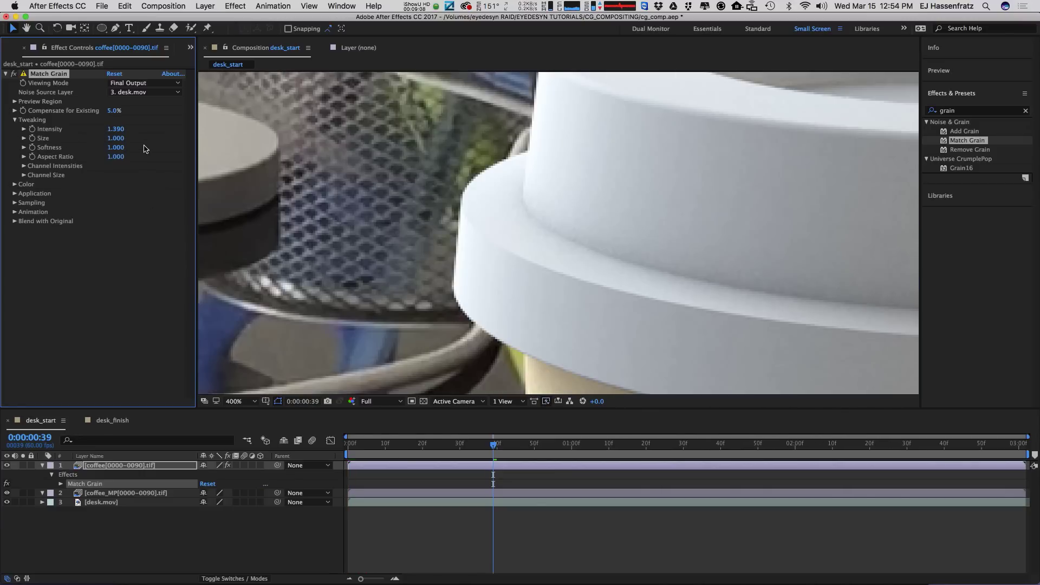
{"action": "left_click_drag", "start_coordinate": [120, 129], "coordinate": [158, 204]}
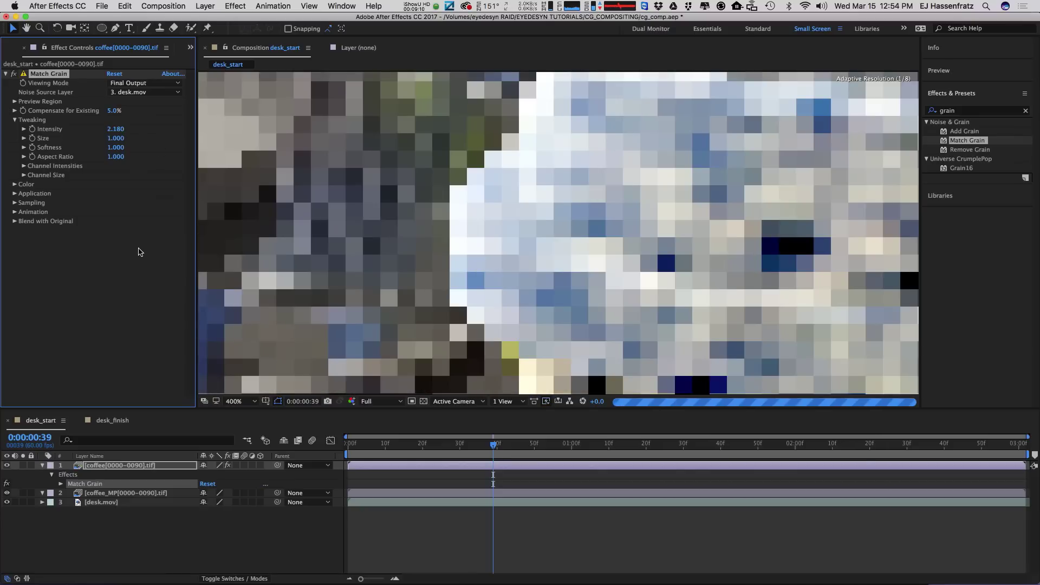
{"action": "left_click_drag", "start_coordinate": [115, 132], "coordinate": [126, 190]}
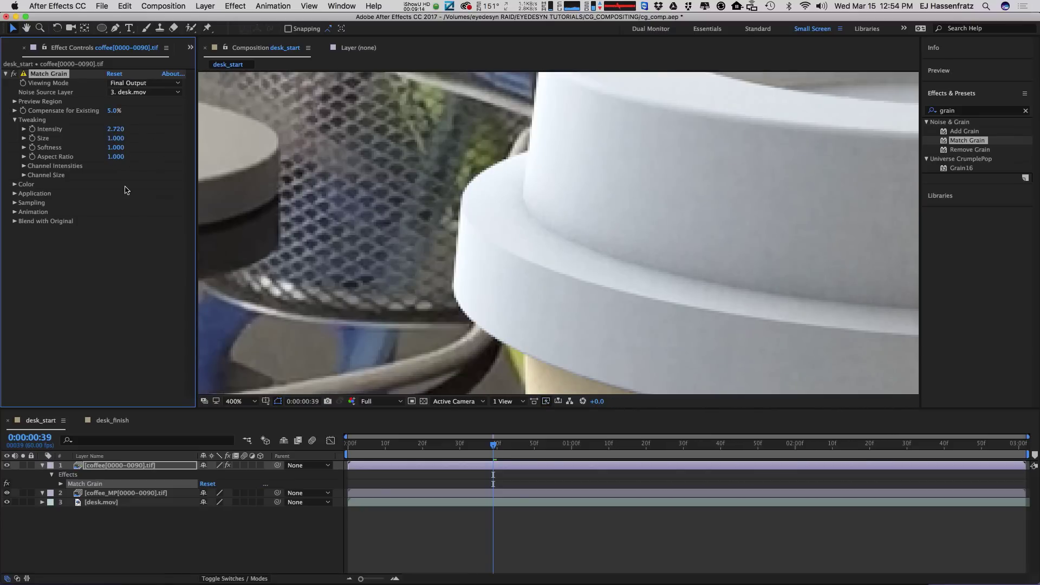
{"action": "key", "text": "space"}
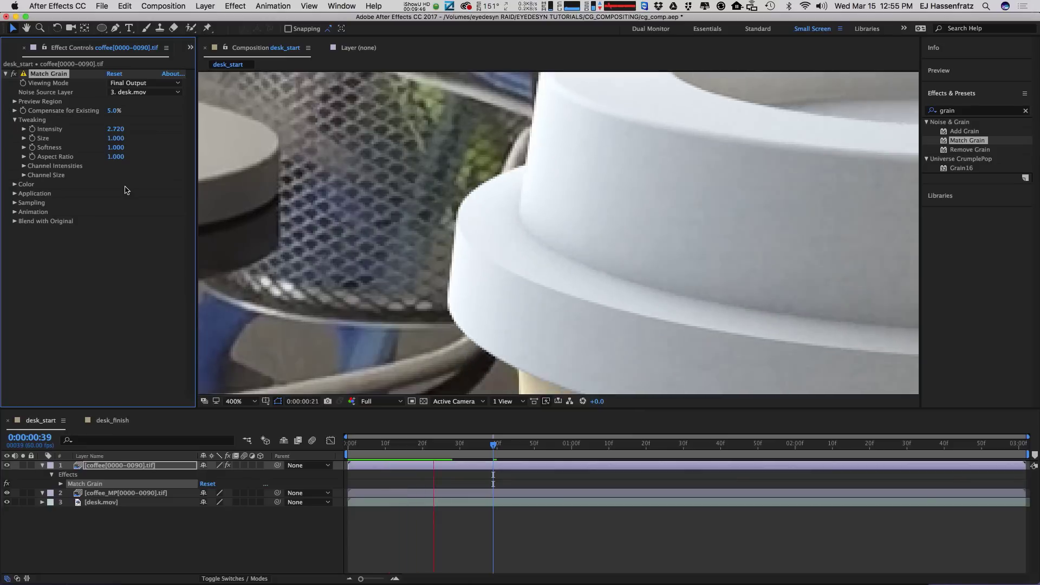
{"action": "key", "text": "space"}
View the composition at 100%, set Match Grain's Intensity to 1.7, and preview the playback
{"action": "key", "text": "comma"}
{"action": "key", "text": "comma"}
{"action": "key", "text": "comma"}
{"action": "key", "text": "comma"}
{"action": "key", "text": "comma"}
{"action": "key", "text": "comma"}
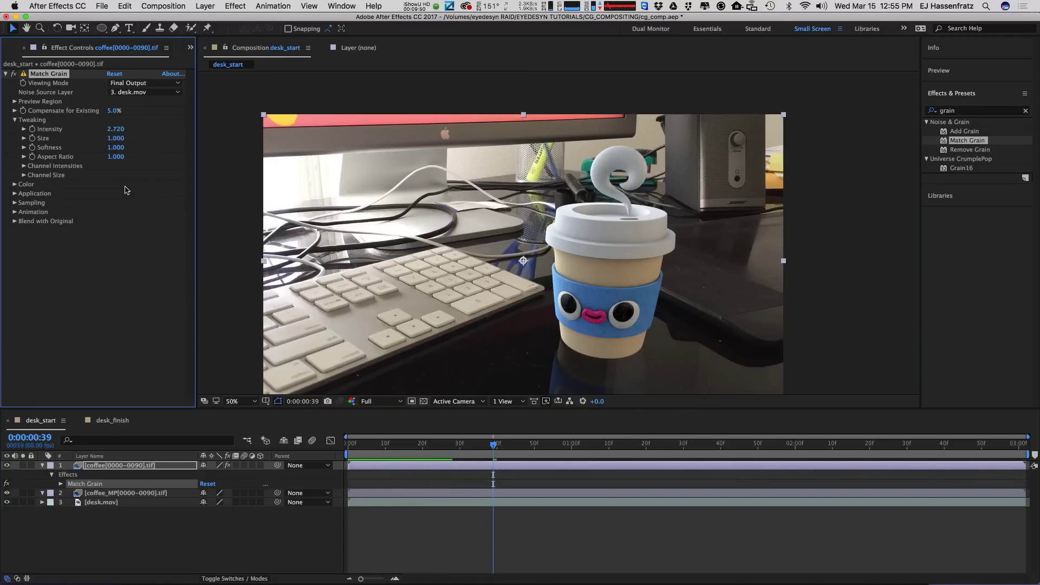
{"action": "key", "text": "period"}
{"action": "key", "text": "period"}
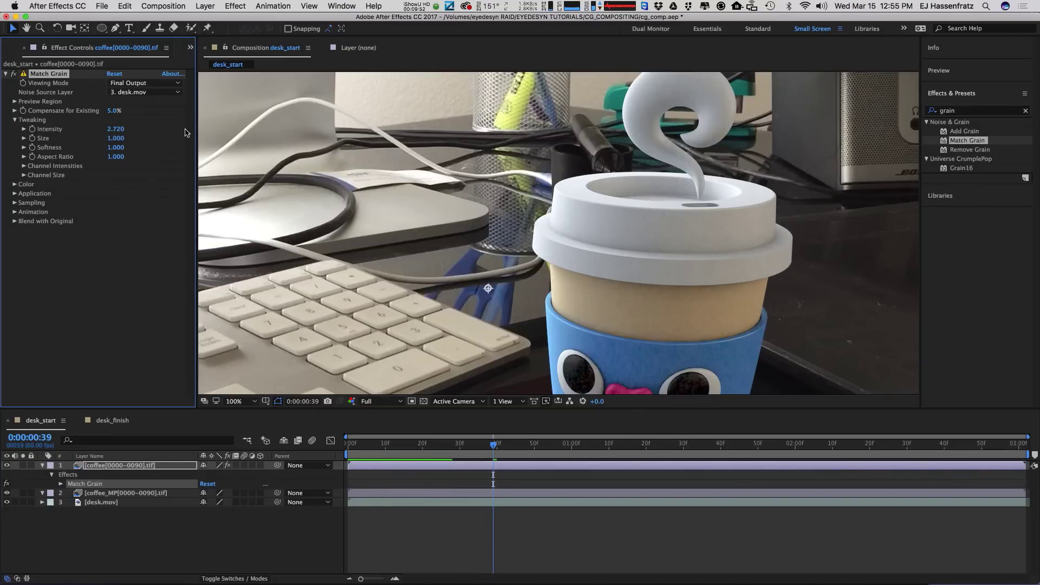
{"action": "left_click", "coordinate": [117, 129]}
{"action": "type", "text": "1.7"}
{"action": "key", "text": "Return"}
{"action": "key", "text": "space"}
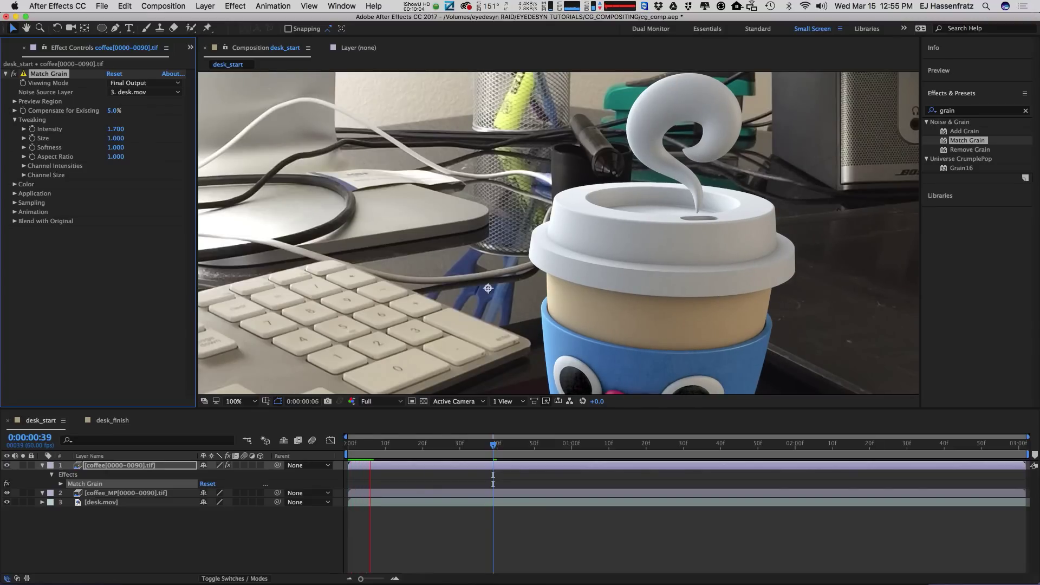
{"action": "key", "text": "space"}
Search the effects for "noise" and add the Noise effect below Match Grain with an Amount of Noise of 2%
{"action": "left_click", "coordinate": [1025, 111]}
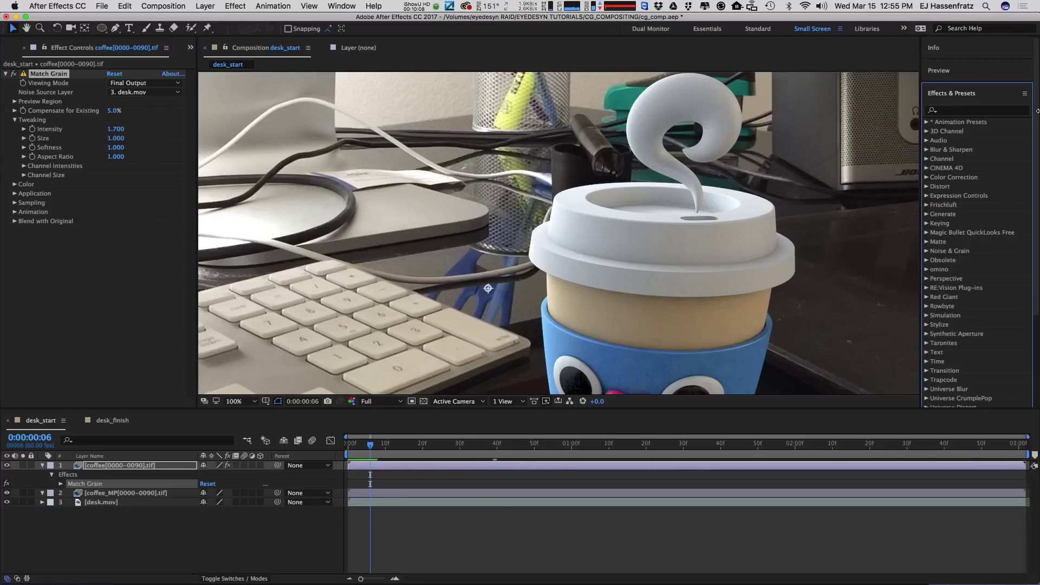
{"action": "left_click", "coordinate": [1008, 112]}
{"action": "type", "text": "noise"}
{"action": "left_click_drag", "start_coordinate": [956, 140], "coordinate": [106, 264]}
{"action": "left_click", "coordinate": [115, 241]}
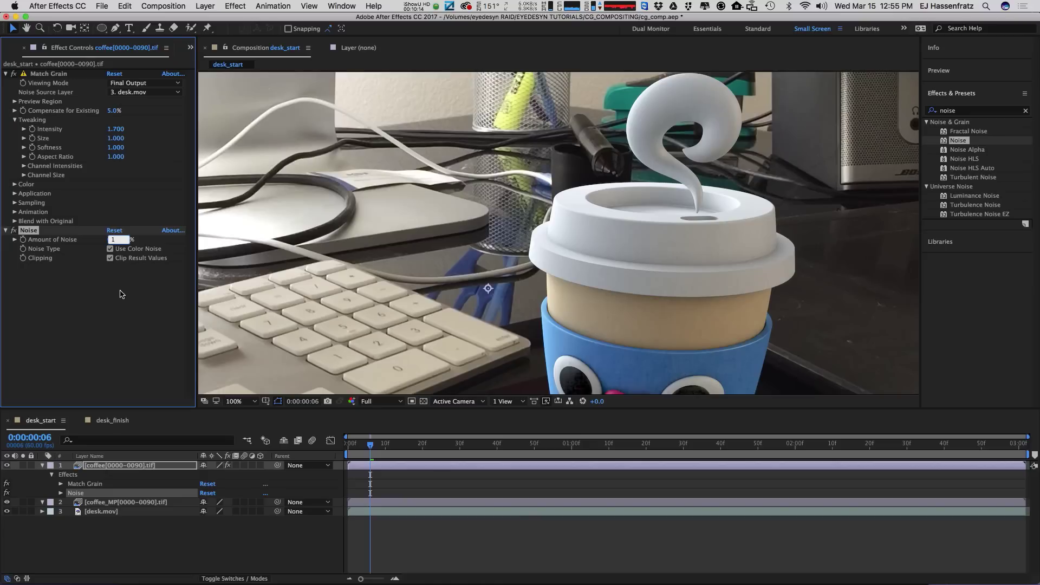
{"action": "key", "text": "Up"}
{"action": "left_click", "coordinate": [133, 348]}
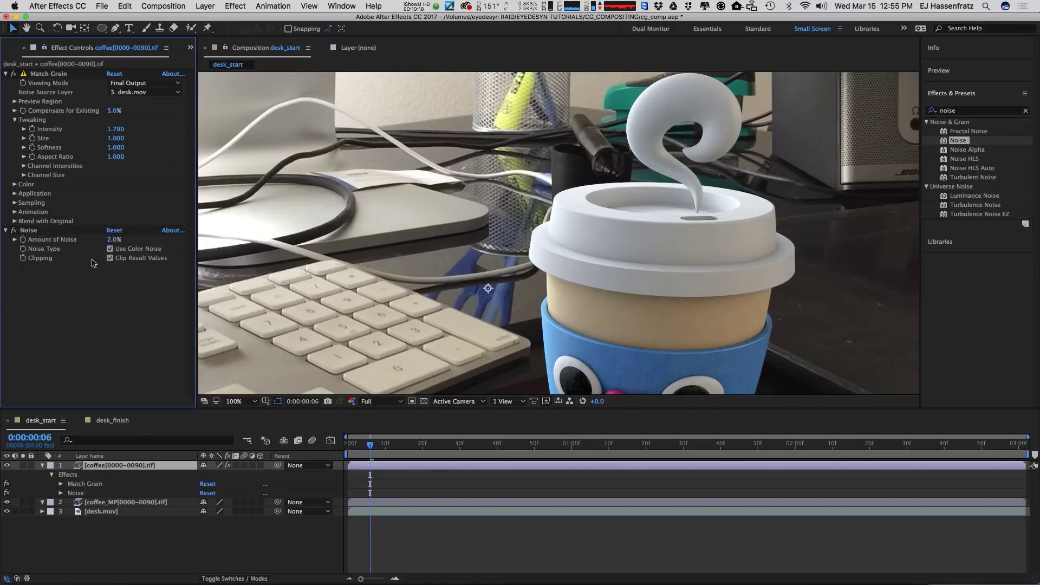
Set Match Grain's Compensate for Existing Noise to 3% and Intensity to 1.5, and preview the playback
{"action": "left_click", "coordinate": [114, 110]}
{"action": "key", "text": "Return"}
{"action": "left_click", "coordinate": [115, 128]}
{"action": "type", "text": "1.5"}
{"action": "key", "text": "Return"}
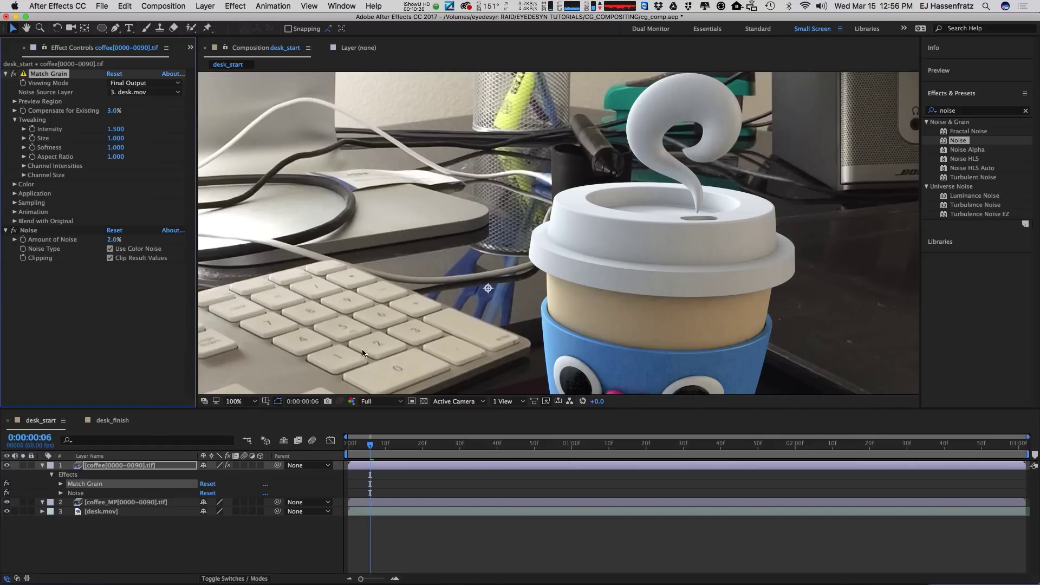
{"action": "key", "text": "space"}
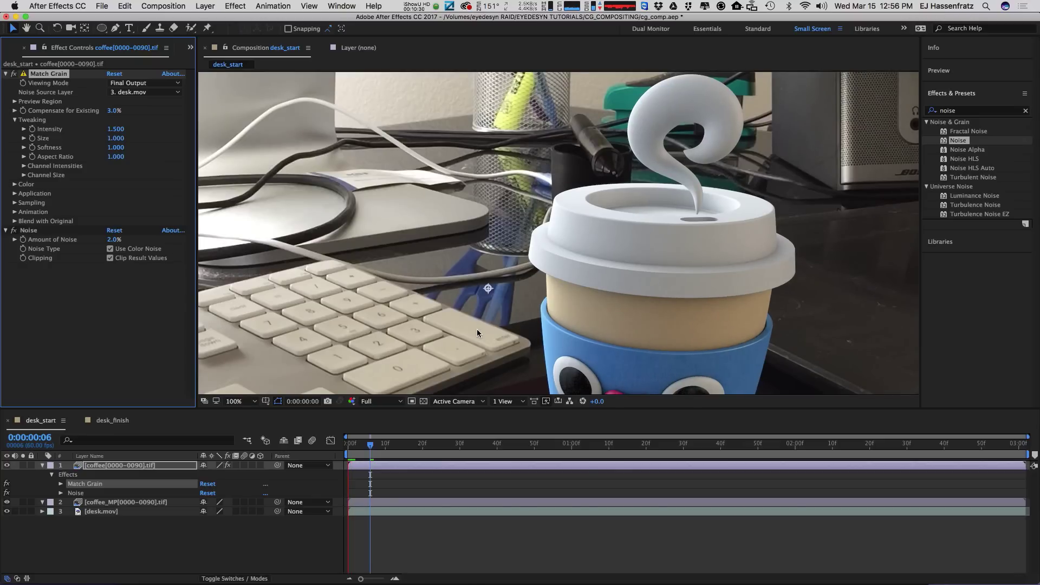
Preview the grain playback on the cup lid with the composition viewed at 200%
{"action": "key", "text": "period"}
{"action": "key", "text": "space"}
{"action": "key", "text": "space"}
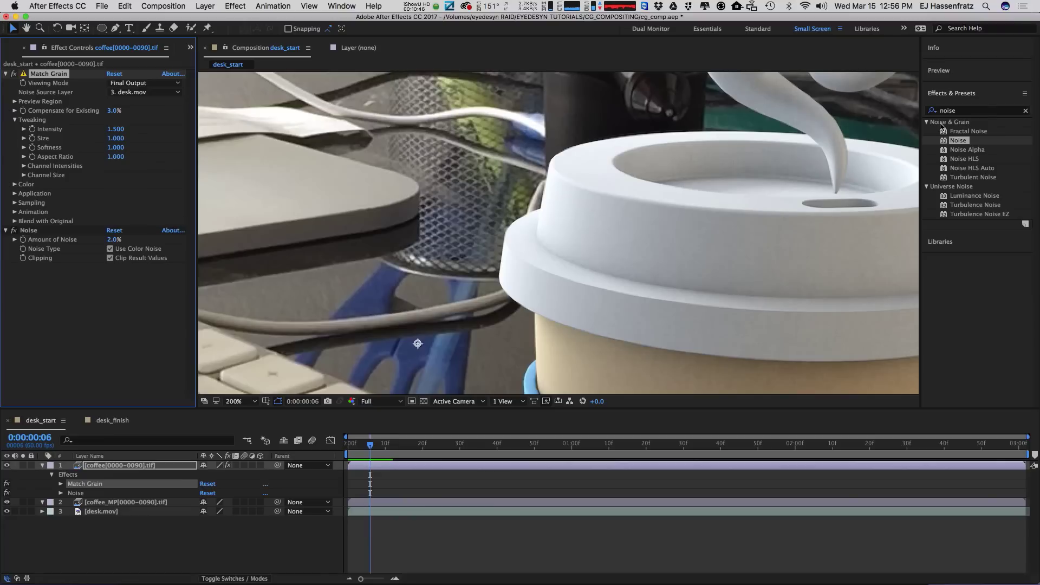
Search the effects for "unsharp" and add Unsharp Mask above Match Grain on the coffee layer with an Amount of 91
{"action": "left_click", "coordinate": [1026, 111]}
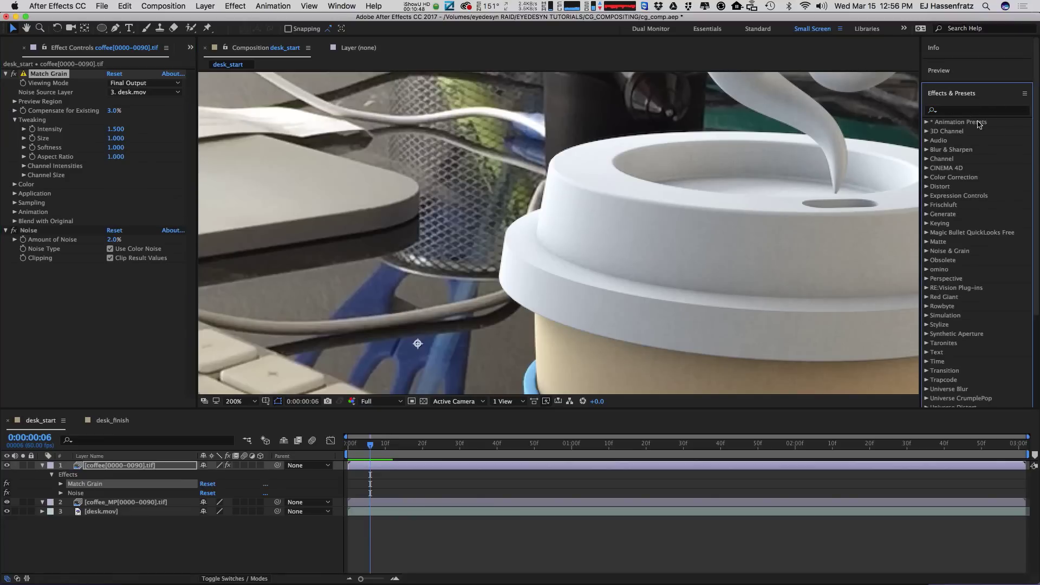
{"action": "left_click", "coordinate": [976, 111]}
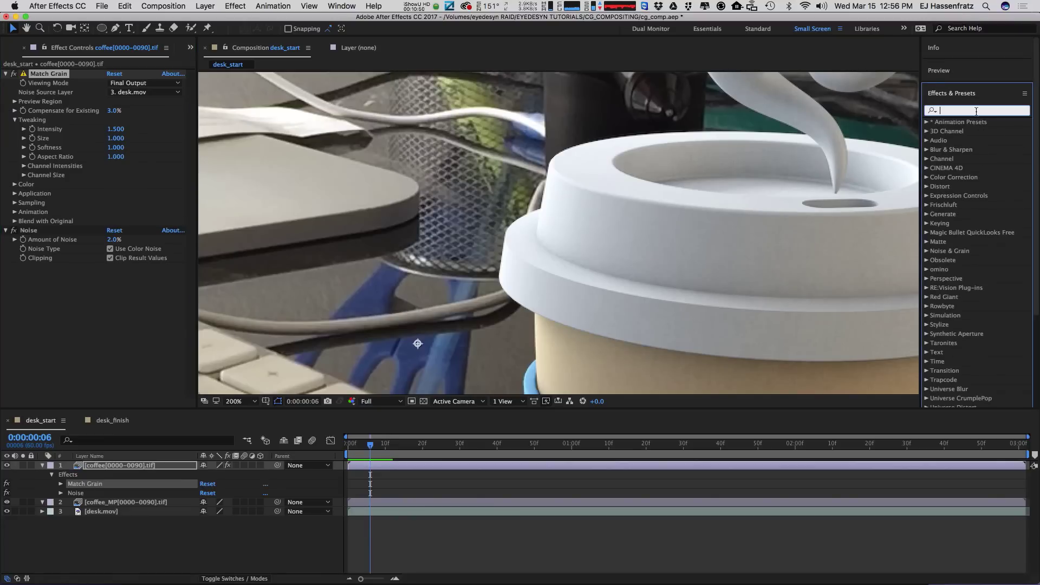
{"action": "type", "text": "unsharp"}
{"action": "left_click_drag", "start_coordinate": [972, 134], "coordinate": [51, 73]}
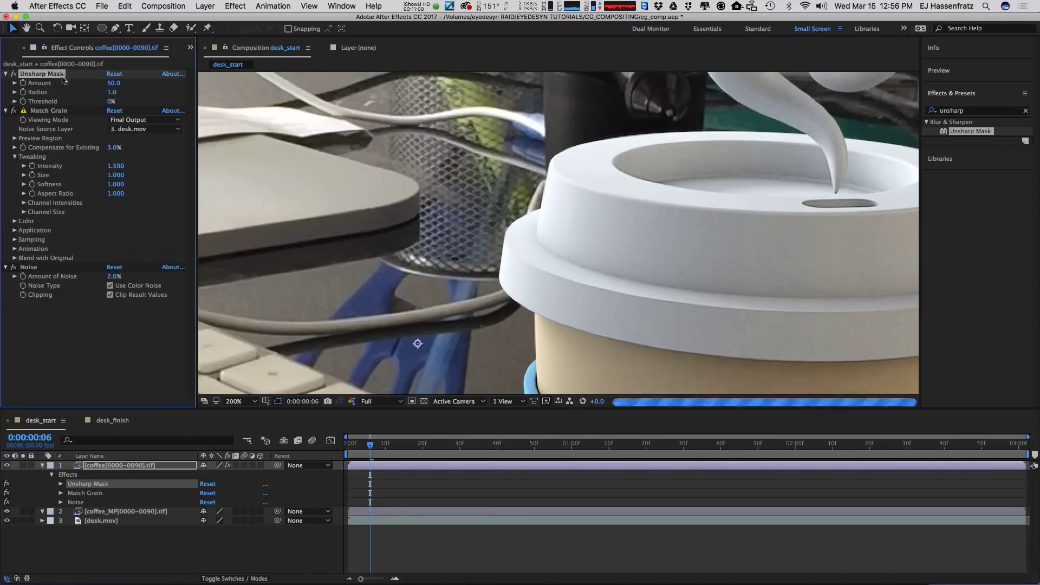
{"action": "mouse_move", "coordinate": [115, 85]}
{"action": "left_mouse_down"}
{"action": "mouse_move", "coordinate": [132, 83]}
{"action": "mouse_move", "coordinate": [112, 89]}
{"action": "left_mouse_up"}
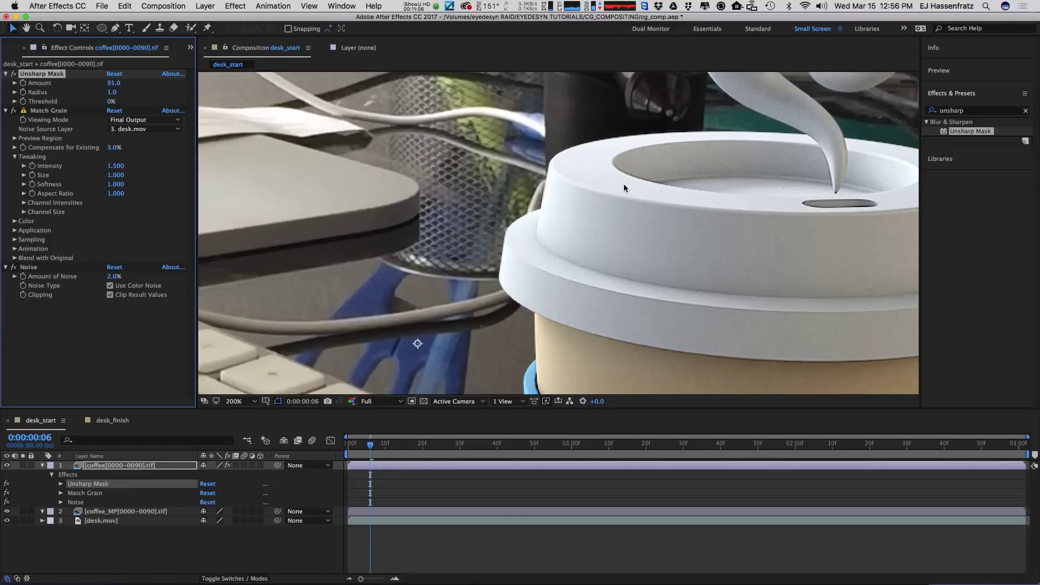
Compare the sharpness of the cup lid's edges with the pen holder, cables and keyboard in the footage, magnified up to 400%
{"action": "key", "text": "space"}
{"action": "left_click_drag", "start_coordinate": [590, 143], "coordinate": [526, 248]}
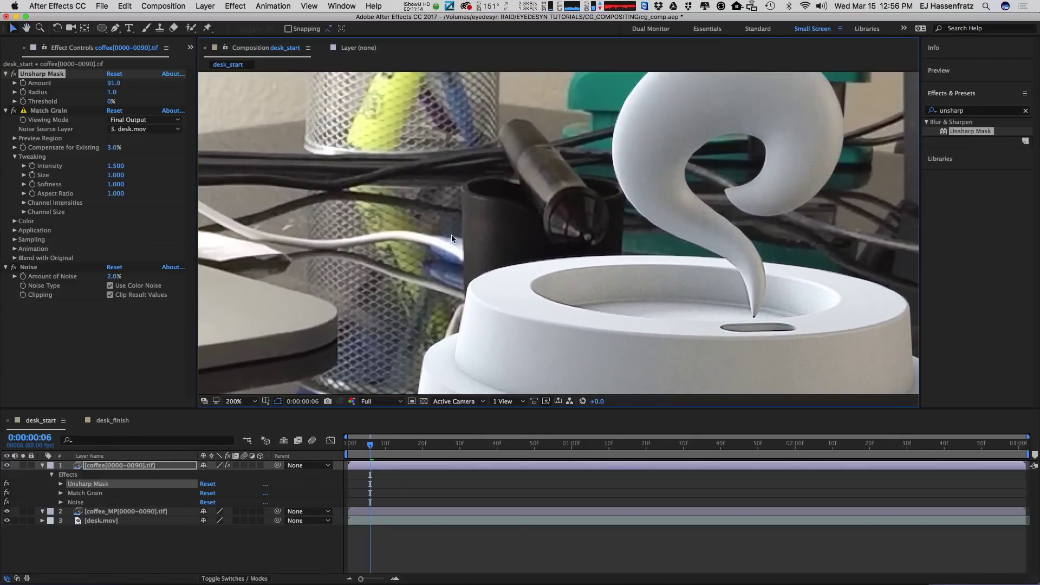
{"action": "left_click_drag", "start_coordinate": [323, 259], "coordinate": [353, 246]}
{"action": "key", "text": "period"}
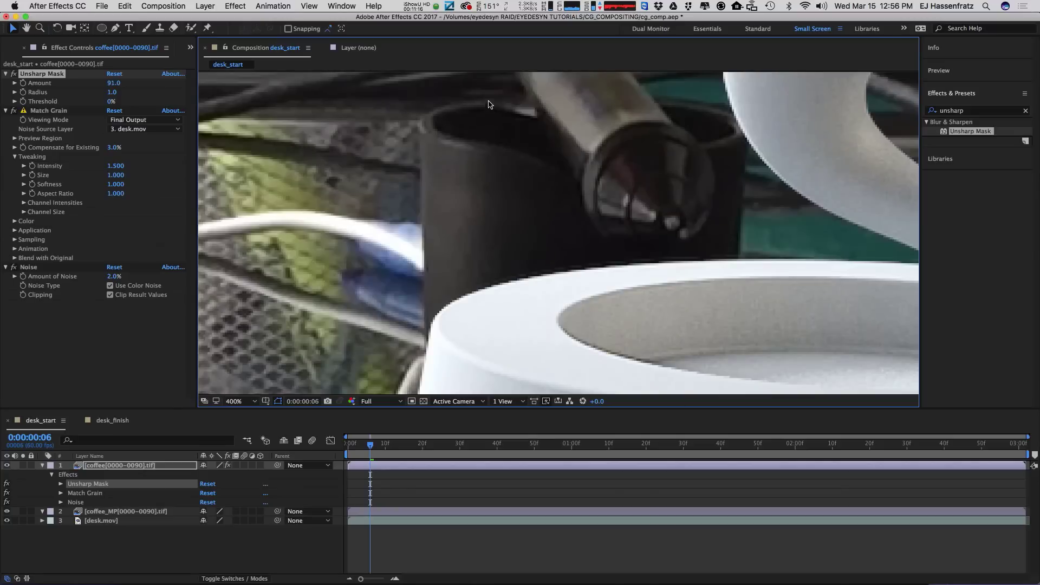
{"action": "key", "text": "space"}
{"action": "left_click_drag", "start_coordinate": [522, 151], "coordinate": [489, 233]}
{"action": "left_click_drag", "start_coordinate": [538, 258], "coordinate": [609, 221]}
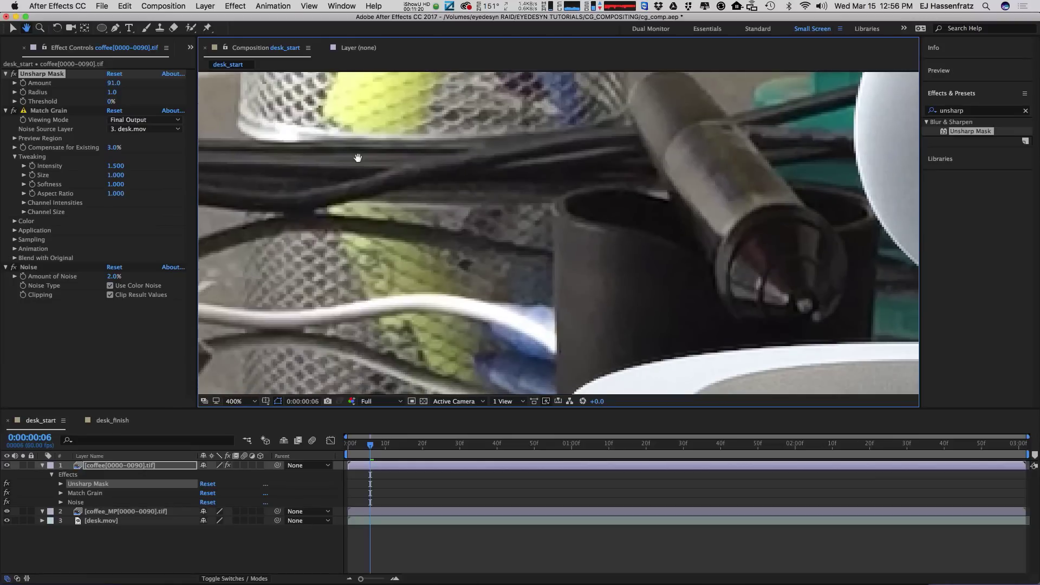
{"action": "left_click_drag", "start_coordinate": [360, 156], "coordinate": [426, 141]}
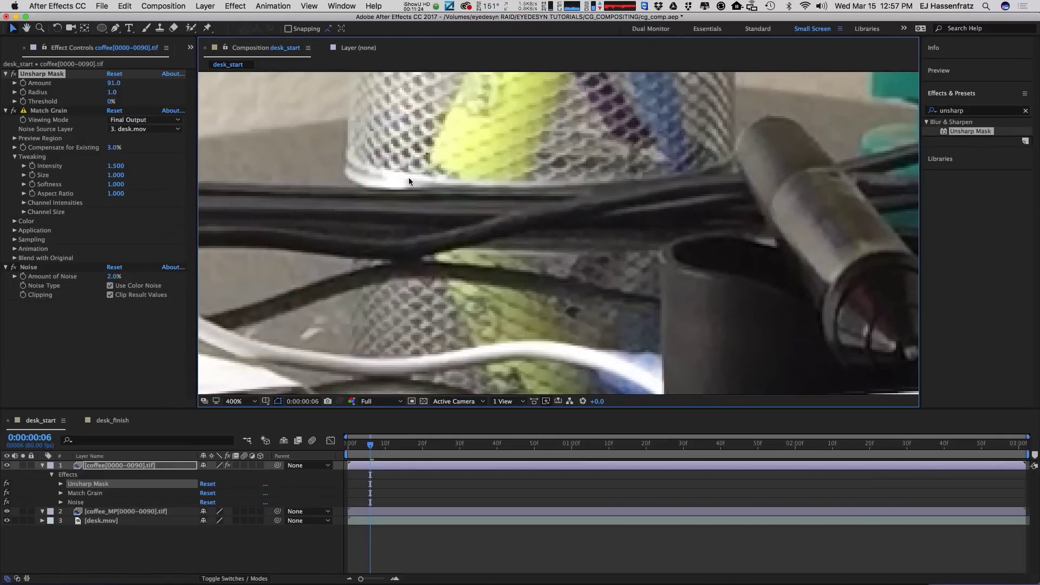
{"action": "left_click_drag", "start_coordinate": [426, 308], "coordinate": [712, 208]}
{"action": "left_click_drag", "start_coordinate": [417, 372], "coordinate": [460, 91]}
{"action": "left_click_drag", "start_coordinate": [506, 262], "coordinate": [473, 180]}
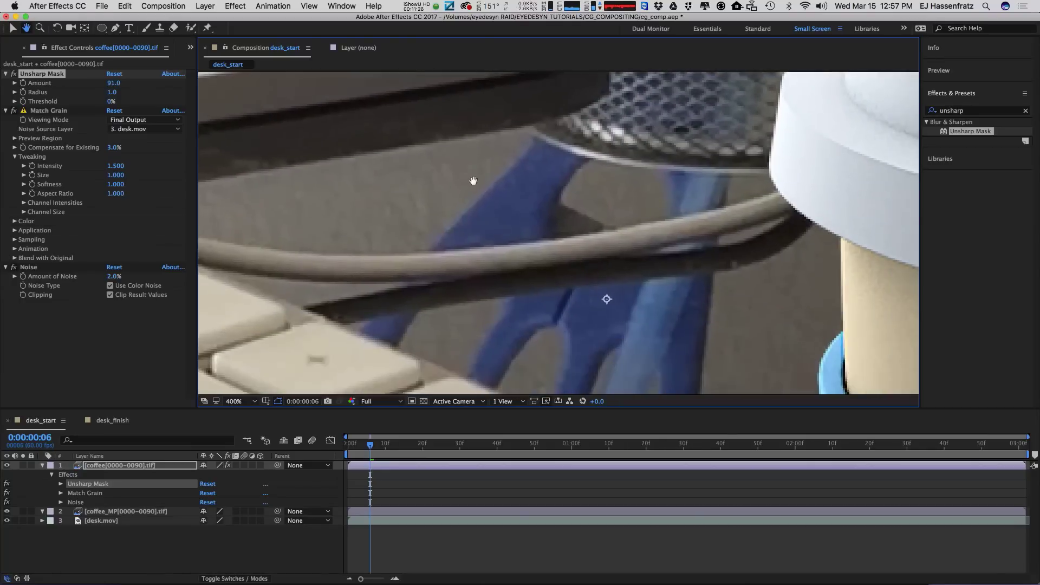
{"action": "left_click_drag", "start_coordinate": [653, 230], "coordinate": [564, 269]}
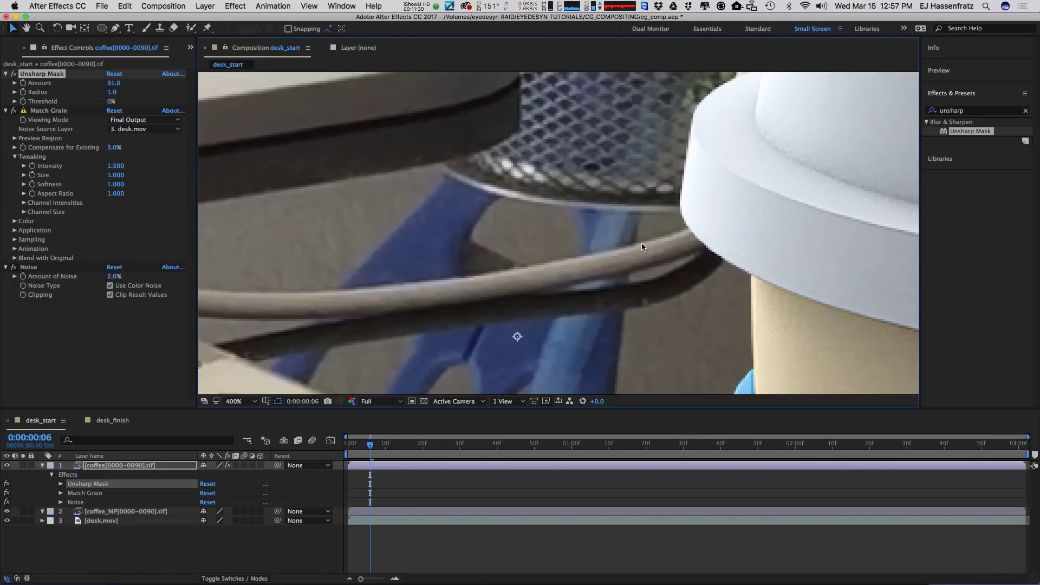
{"action": "left_click_drag", "start_coordinate": [557, 203], "coordinate": [481, 299]}
{"action": "left_click_drag", "start_coordinate": [410, 291], "coordinate": [351, 303]}
{"action": "left_click_drag", "start_coordinate": [541, 203], "coordinate": [483, 284]}
Raise Unsharp Mask's Amount to 155 and check the cup lid's edges against the footage
{"action": "left_click_drag", "start_coordinate": [116, 83], "coordinate": [152, 83]}
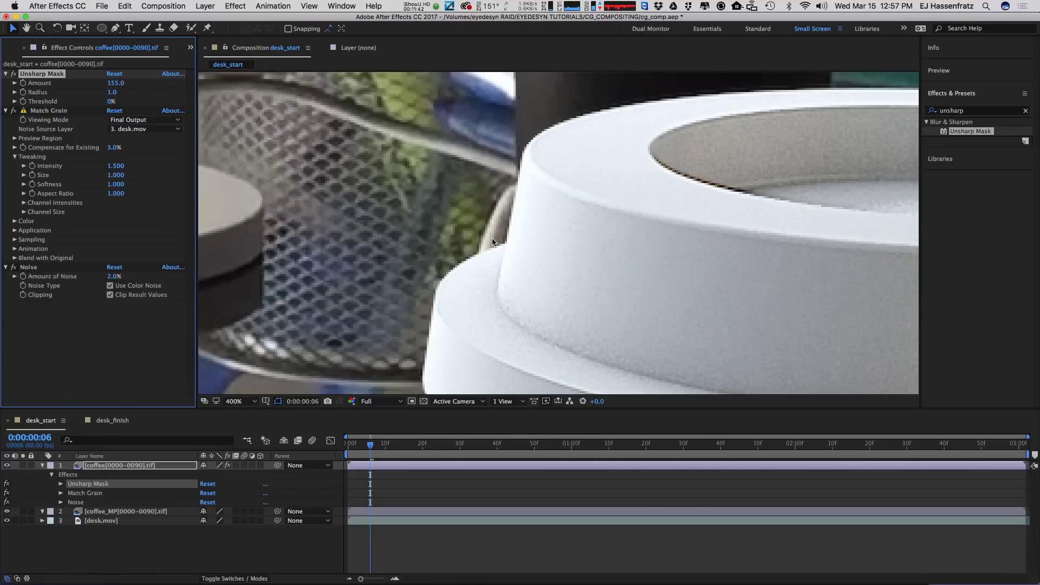
{"action": "left_click_drag", "start_coordinate": [540, 225], "coordinate": [531, 325]}
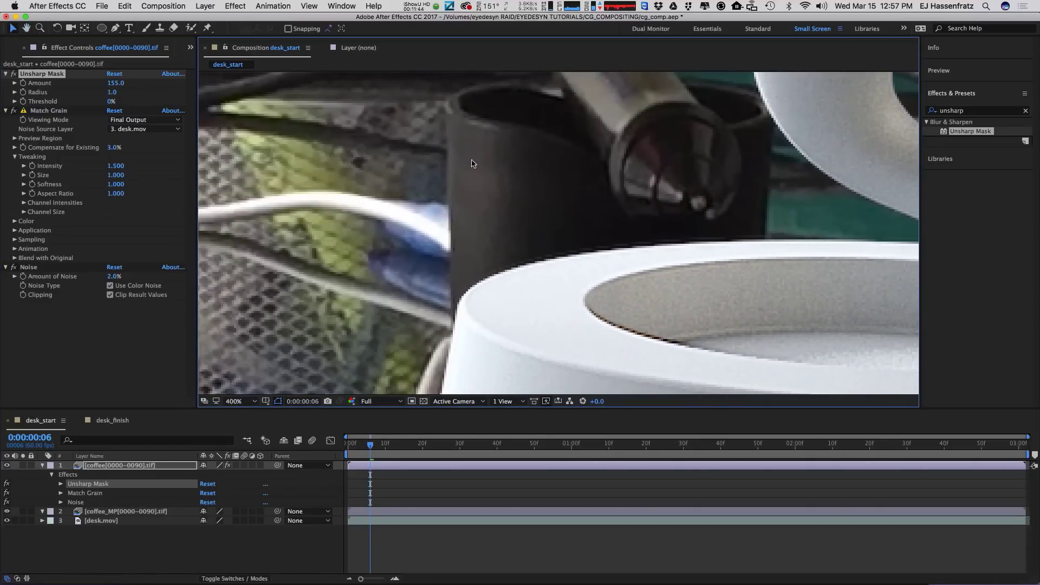
{"action": "scroll", "coordinate": [482, 282], "scroll_direction": "down", "scroll_amount": 5}
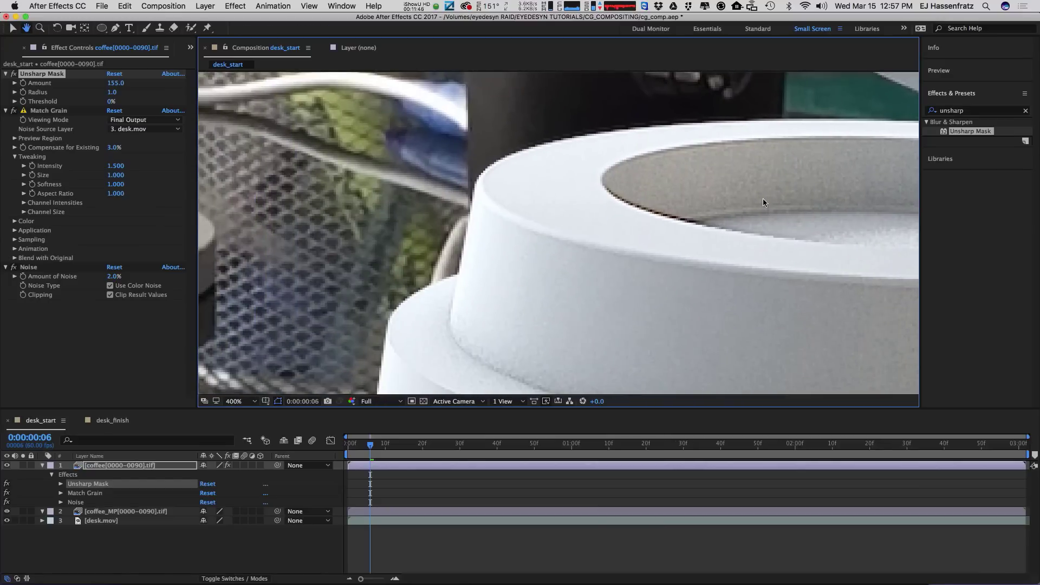
Search the effects for "blur" and add Gaussian Blur between Unsharp Mask and Match Grain with a Blurriness of 3
{"action": "left_click", "coordinate": [979, 111]}
{"action": "type", "text": "blur"}
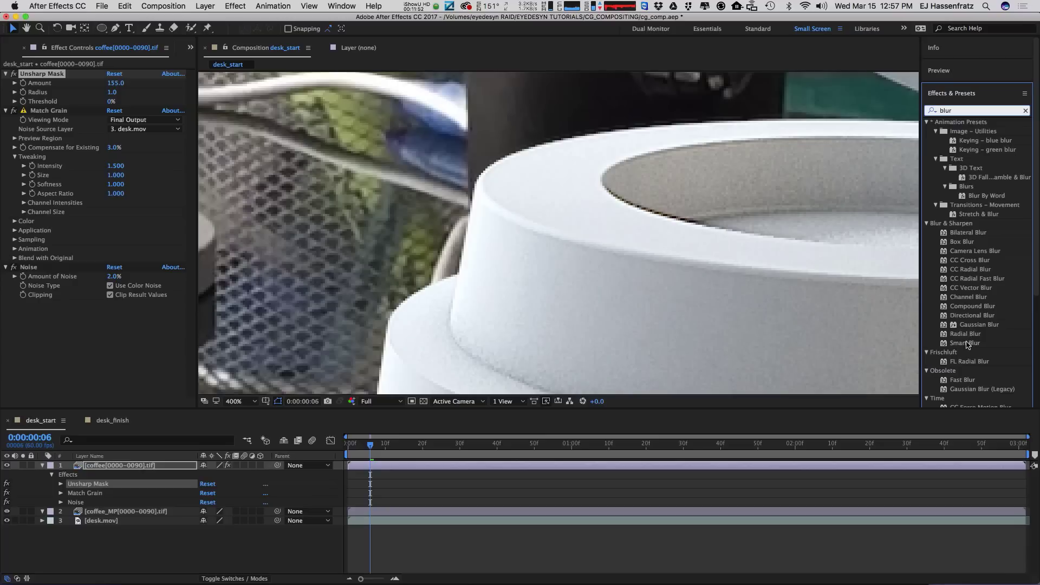
{"action": "left_click_drag", "start_coordinate": [973, 326], "coordinate": [112, 336]}
{"action": "left_click_drag", "start_coordinate": [35, 304], "coordinate": [83, 108]}
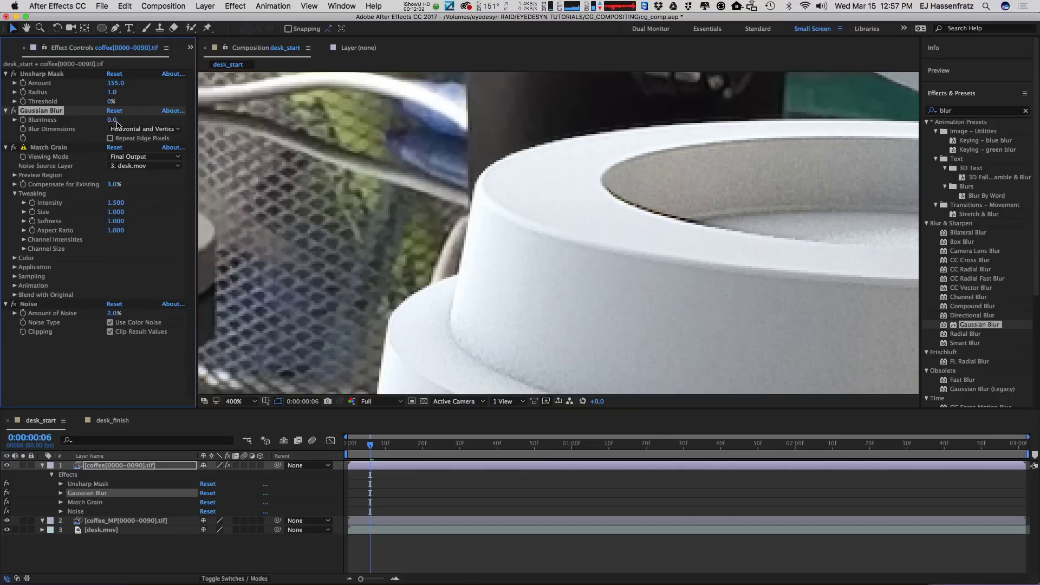
{"action": "left_click_drag", "start_coordinate": [115, 121], "coordinate": [131, 120]}
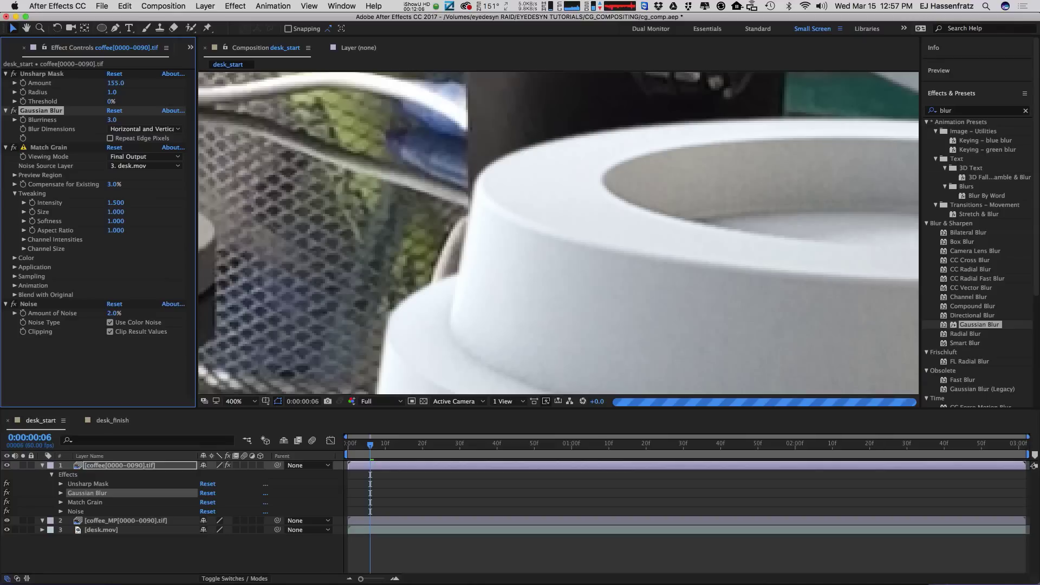
{"action": "left_click_drag", "start_coordinate": [439, 333], "coordinate": [502, 183]}
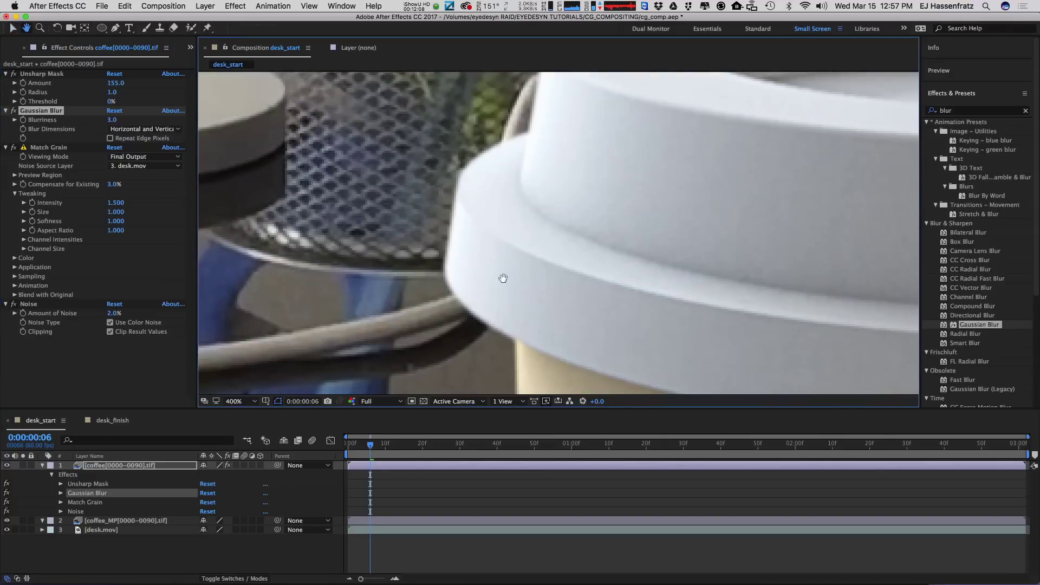
{"action": "left_click_drag", "start_coordinate": [503, 278], "coordinate": [535, 255]}
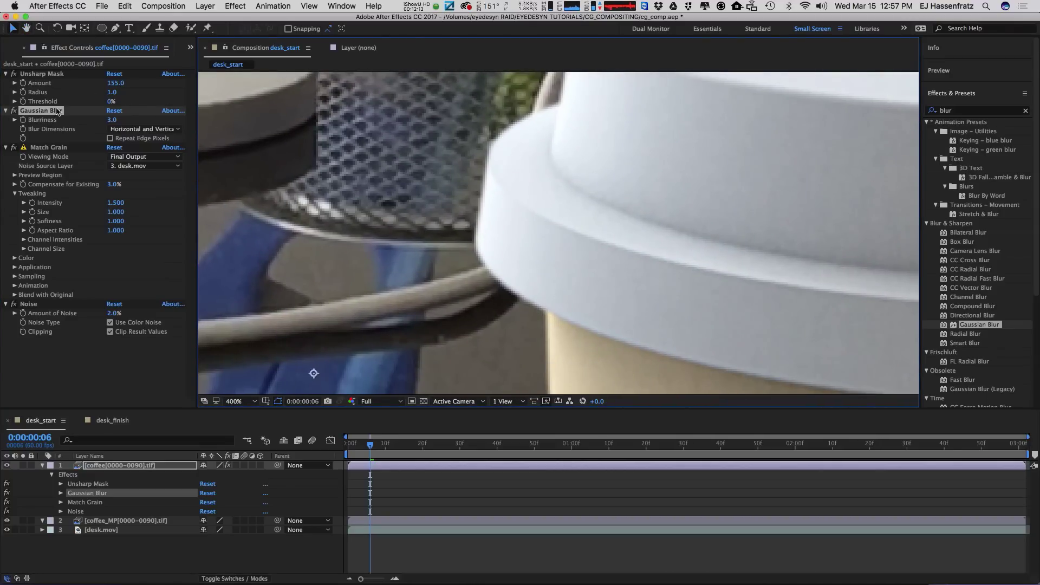
Set Gaussian Blur's Blurriness to 2.5 and Unsharp Mask's Amount to 191
{"action": "left_click", "coordinate": [14, 110]}
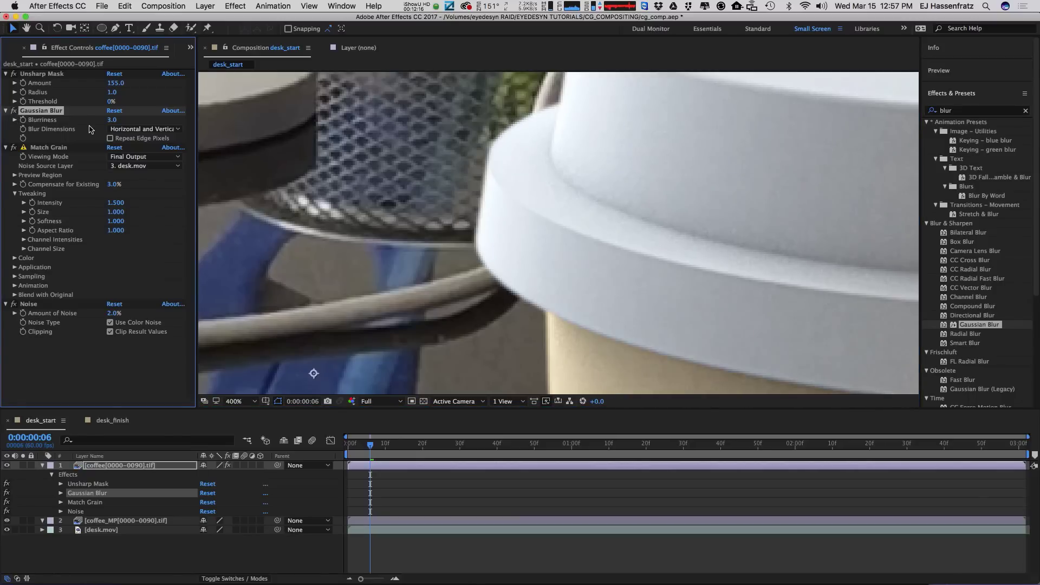
{"action": "left_click", "coordinate": [113, 120]}
{"action": "key", "text": "Return"}
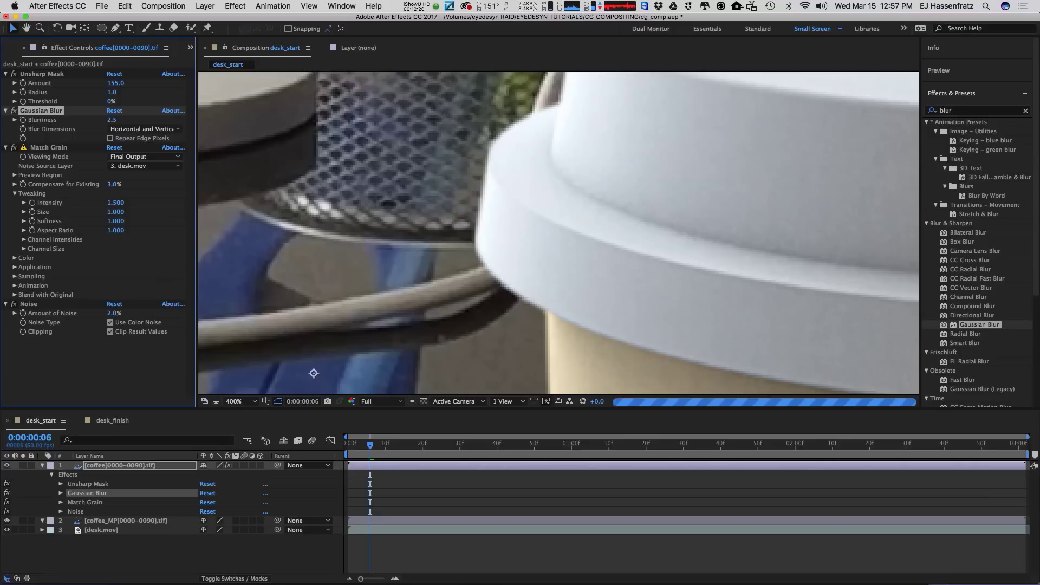
{"action": "left_click_drag", "start_coordinate": [116, 83], "coordinate": [130, 103]}
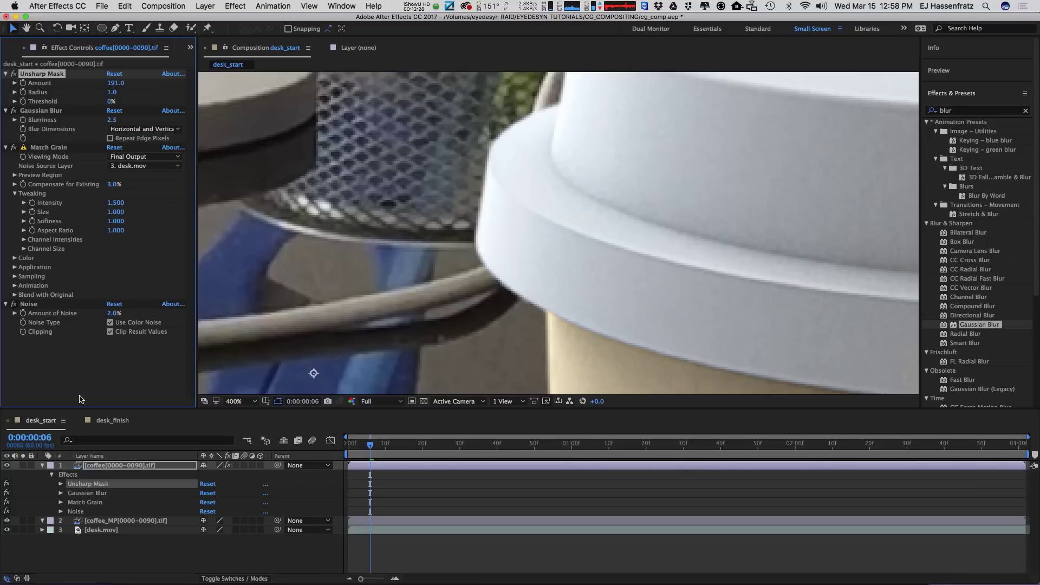
Switch all effects on the coffee layer off and on repeatedly to compare the lid at 400%
{"action": "left_click", "coordinate": [228, 465]}
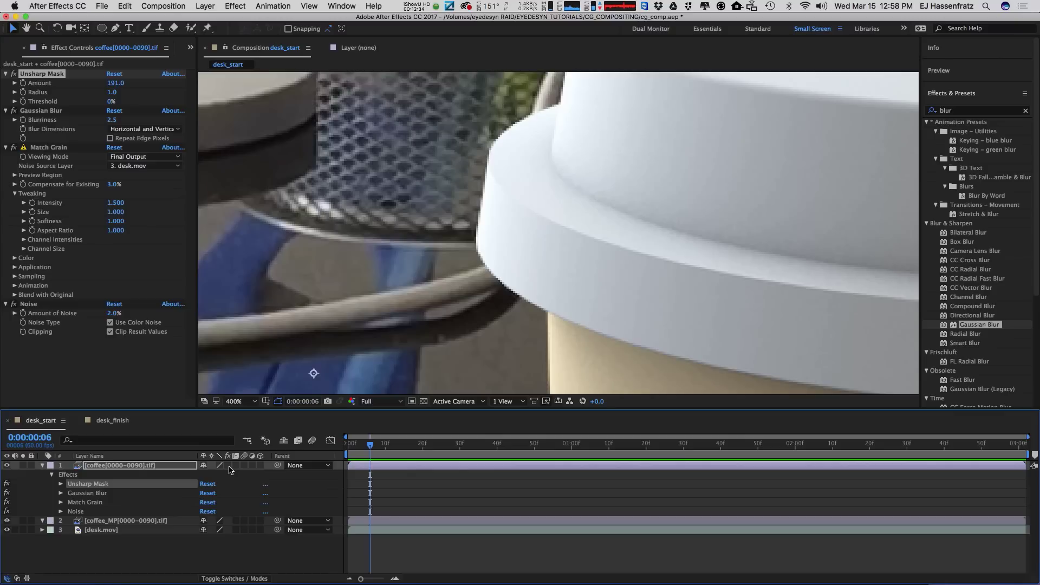
{"action": "left_click", "coordinate": [229, 466]}
{"action": "left_click", "coordinate": [229, 465]}
{"action": "left_click", "coordinate": [228, 466]}
{"action": "left_click", "coordinate": [230, 474]}
{"action": "left_click", "coordinate": [229, 466]}
{"action": "left_click", "coordinate": [229, 467]}
{"action": "left_click", "coordinate": [229, 467]}
{"action": "left_click", "coordinate": [229, 467]}
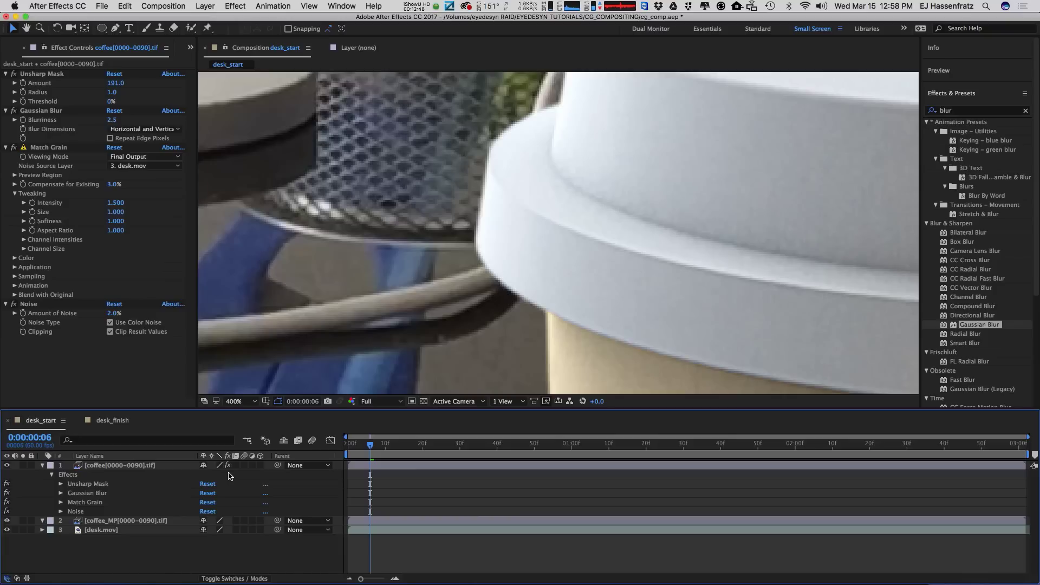
Compare the whole cup with and without the coffee layer's effects at 100%, and fit the composition in the viewer
{"action": "key", "text": "slash"}
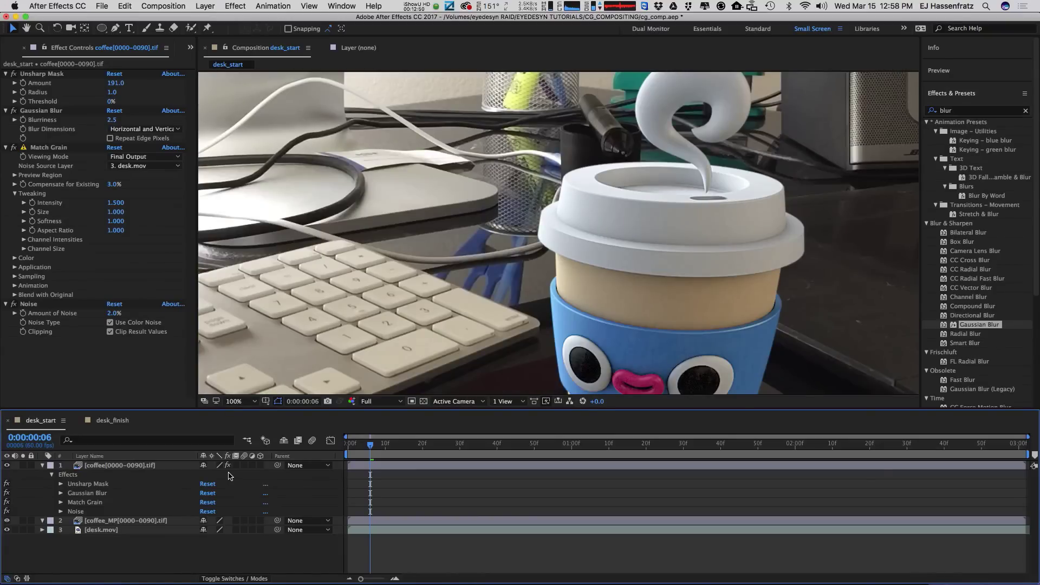
{"action": "left_click", "coordinate": [228, 466]}
{"action": "key", "text": "space"}
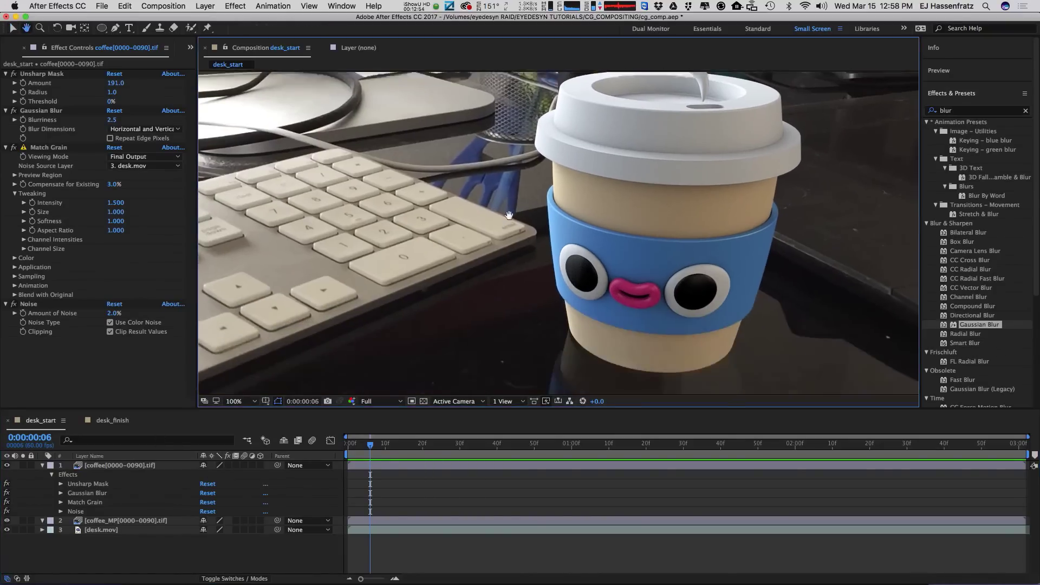
{"action": "left_click", "coordinate": [228, 466]}
{"action": "left_click", "coordinate": [228, 466]}
{"action": "left_click", "coordinate": [228, 466]}
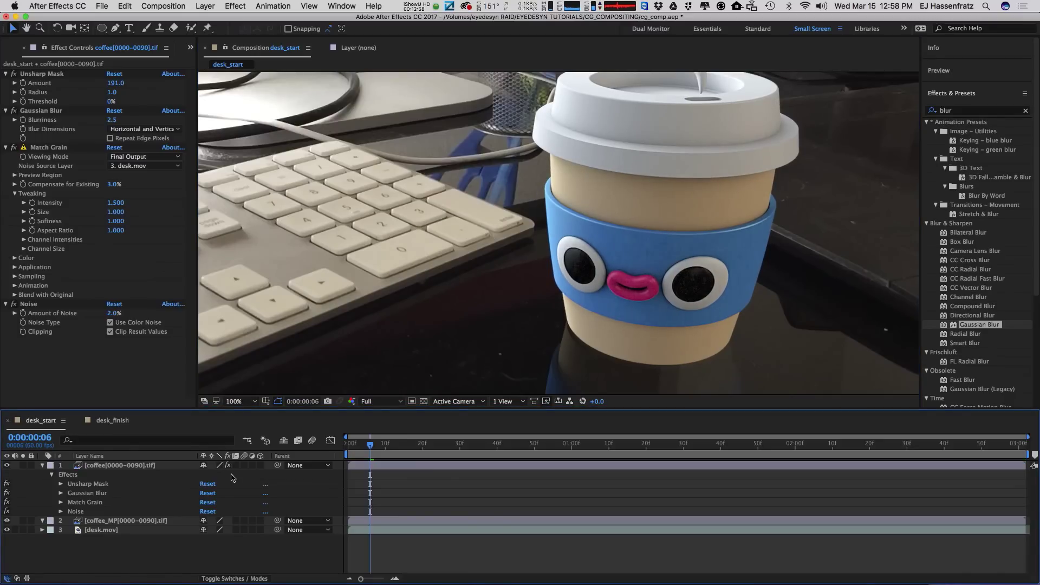
{"action": "left_click", "coordinate": [228, 466]}
{"action": "left_click", "coordinate": [228, 466]}
{"action": "left_click_drag", "start_coordinate": [520, 261], "coordinate": [571, 306]}
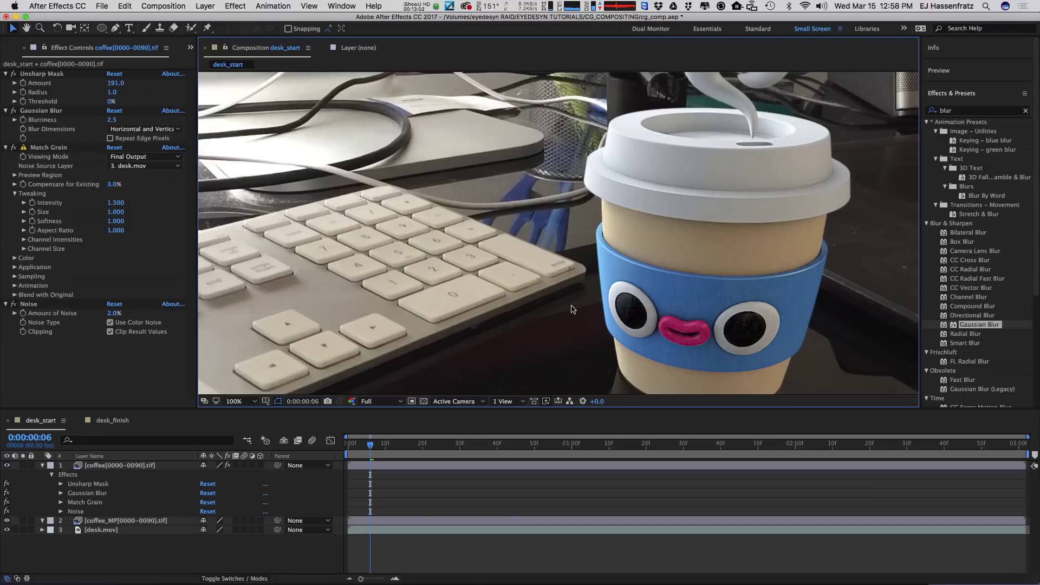
{"action": "scroll", "coordinate": [573, 309], "scroll_direction": "down", "scroll_amount": 2}
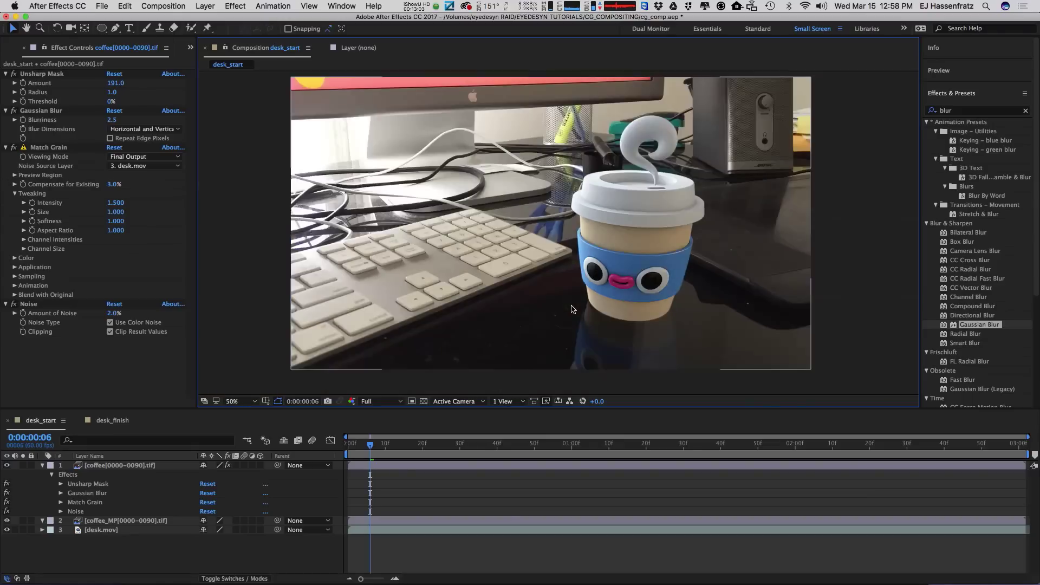
{"action": "left_click", "coordinate": [238, 402]}
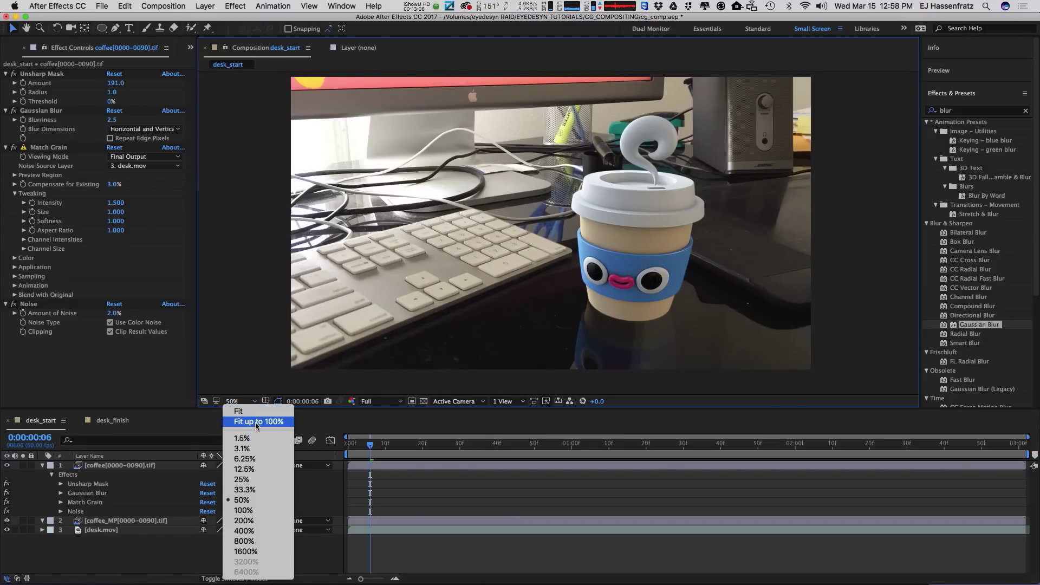
{"action": "left_click", "coordinate": [257, 423]}
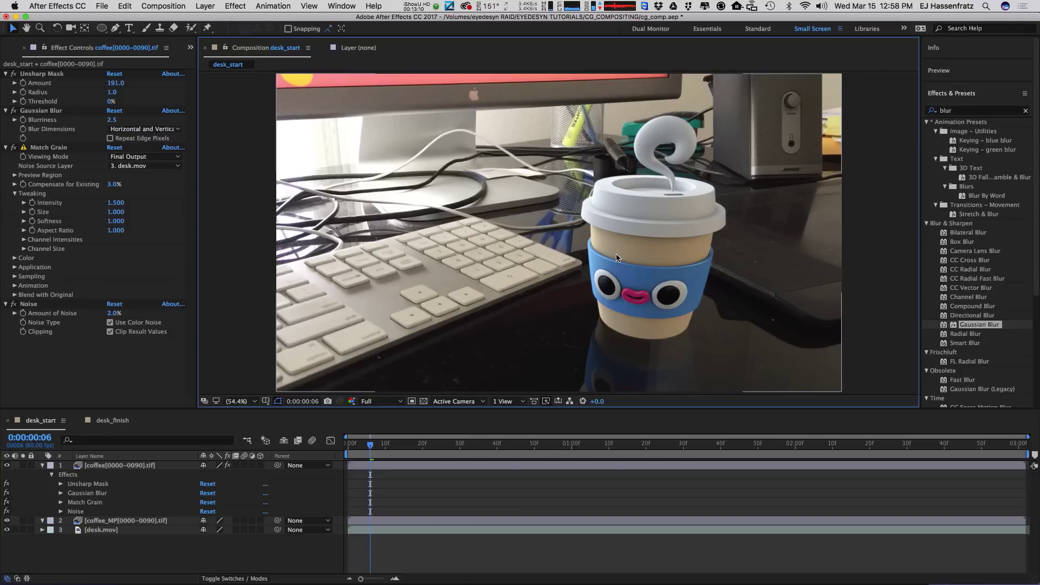
Inspect the pixel colour values in the composition with the colour readout in Percent
{"action": "left_click", "coordinate": [954, 48]}
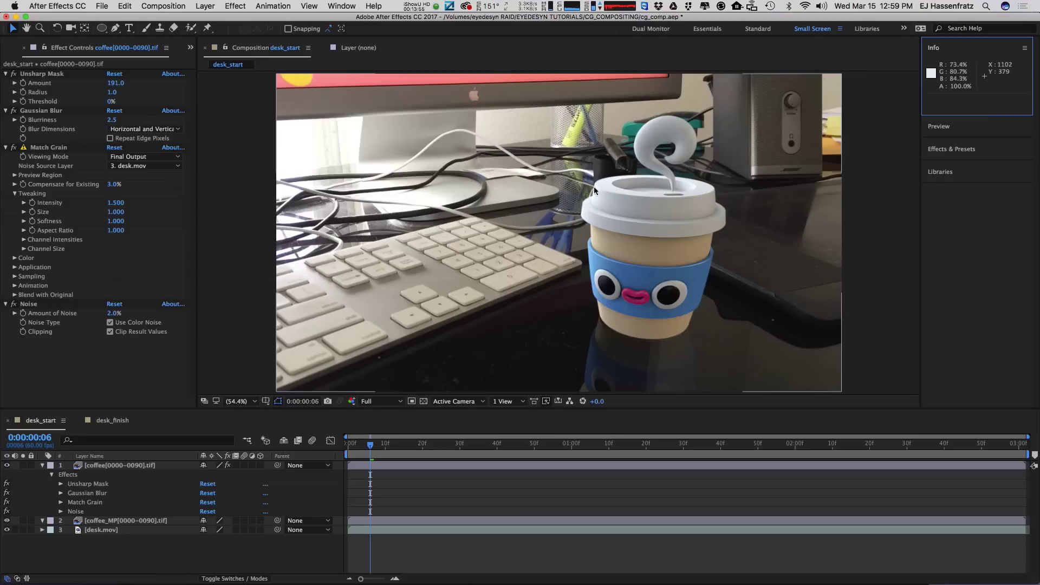
{"action": "left_click", "coordinate": [1024, 48]}
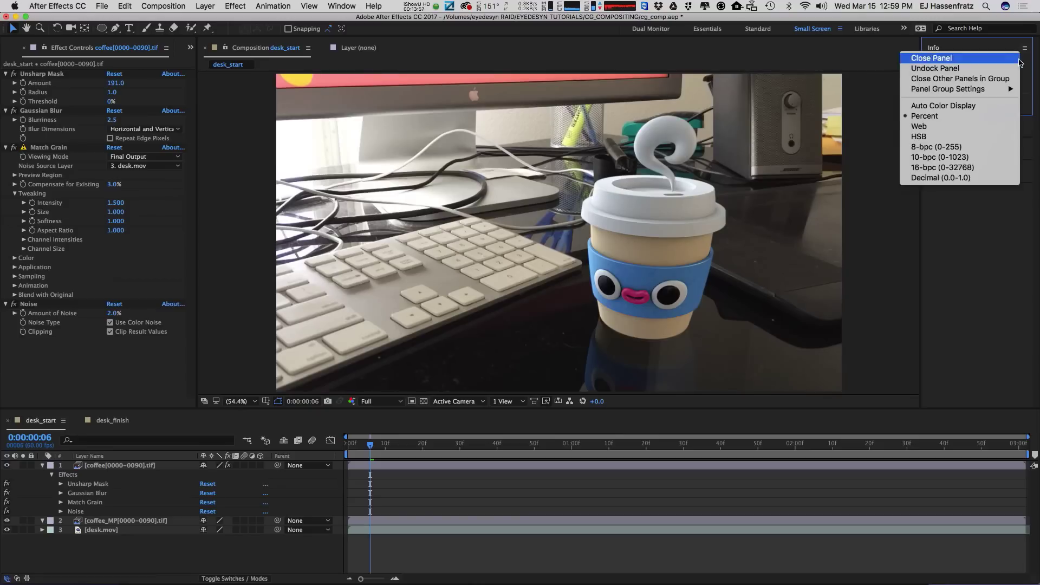
{"action": "left_click", "coordinate": [945, 117]}
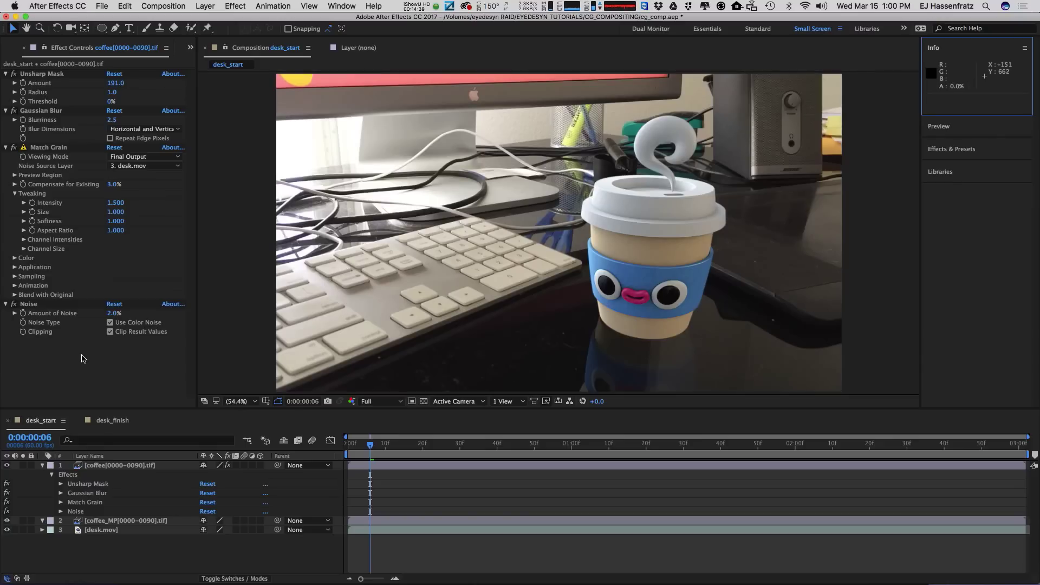
Apply the Levels color correction effect to the coffee layer
{"action": "left_click", "coordinate": [241, 8]}
{"action": "left_click", "coordinate": [232, 157]}
{"action": "left_click", "coordinate": [88, 385]}
{"action": "left_click", "coordinate": [111, 465]}
{"action": "left_click", "coordinate": [205, 6]}
{"action": "mouse_move", "coordinate": [251, 150]}
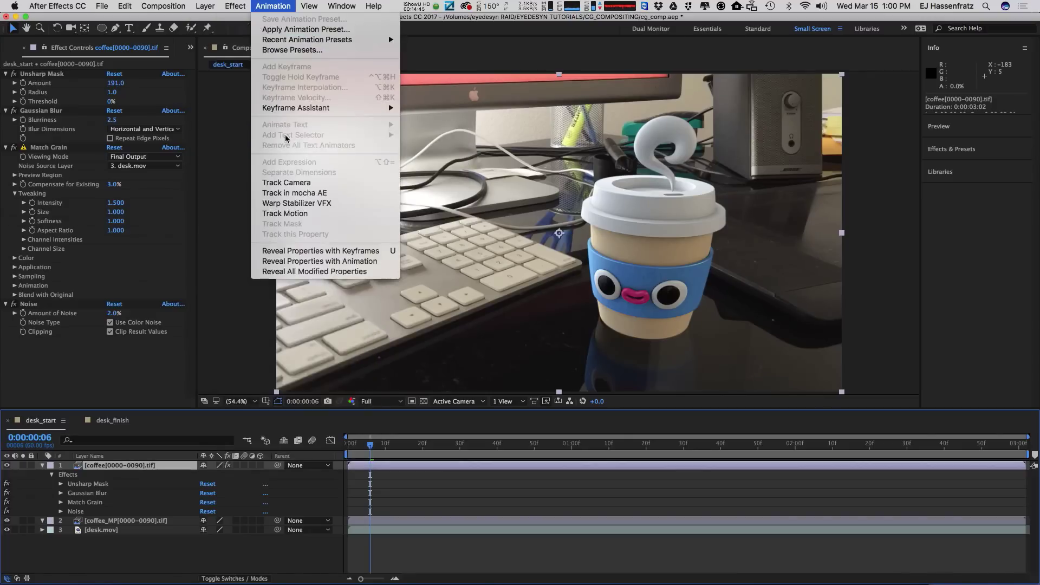
{"action": "mouse_move", "coordinate": [232, 7]}
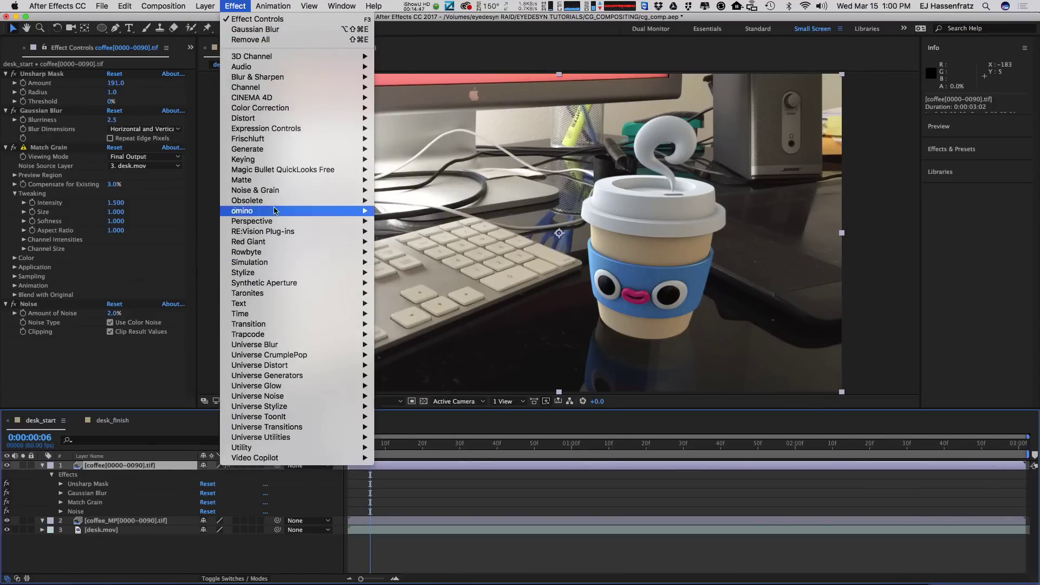
{"action": "mouse_move", "coordinate": [293, 108]}
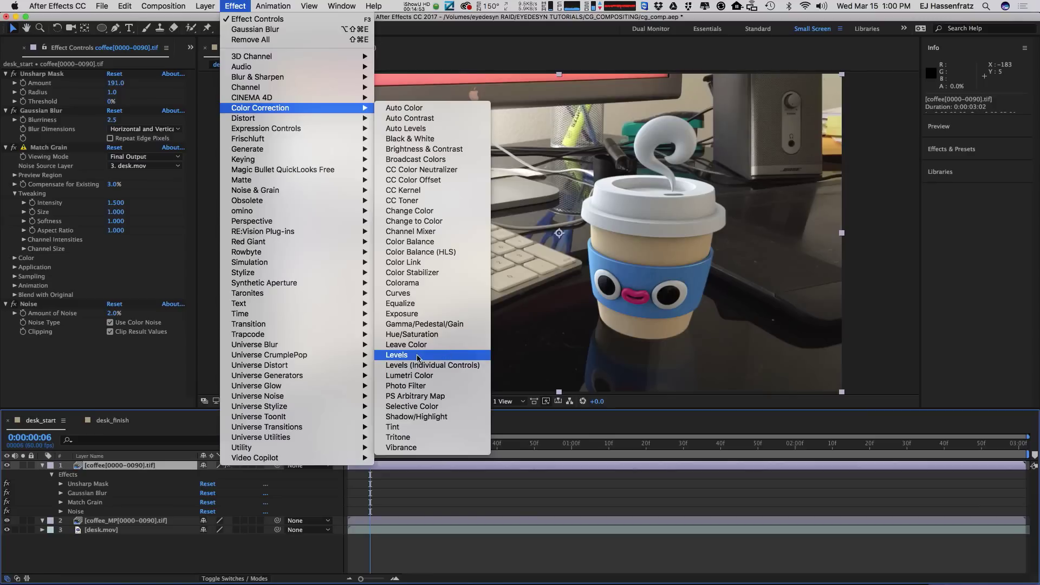
{"action": "left_click", "coordinate": [417, 356]}
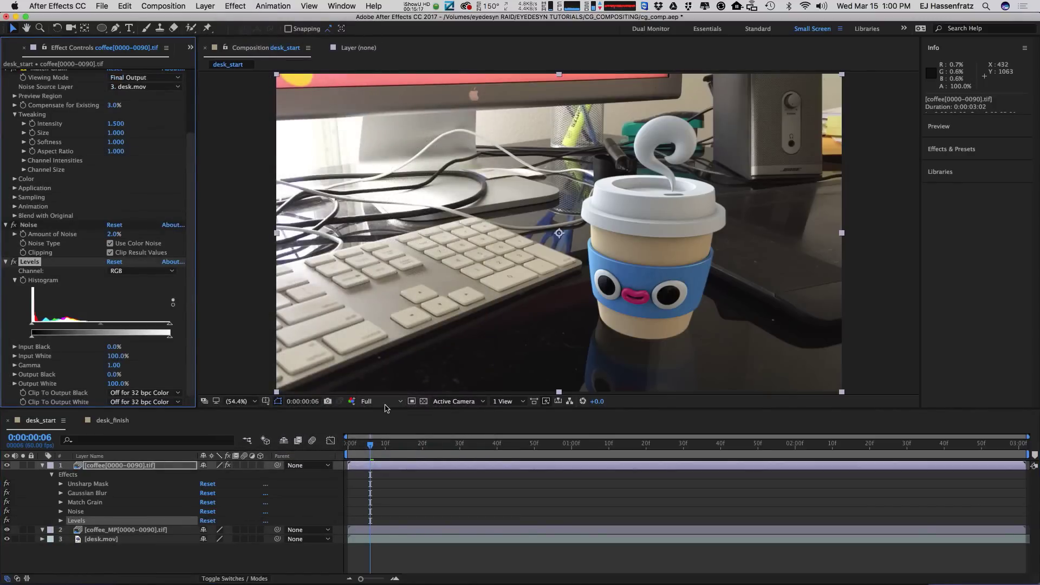
Collapse the Unsharp Mask, Gaussian Blur and Match Grain settings and move Levels directly below Gaussian Blur in the effect order
{"action": "scroll", "coordinate": [97, 244], "scroll_direction": "up", "scroll_amount": 5}
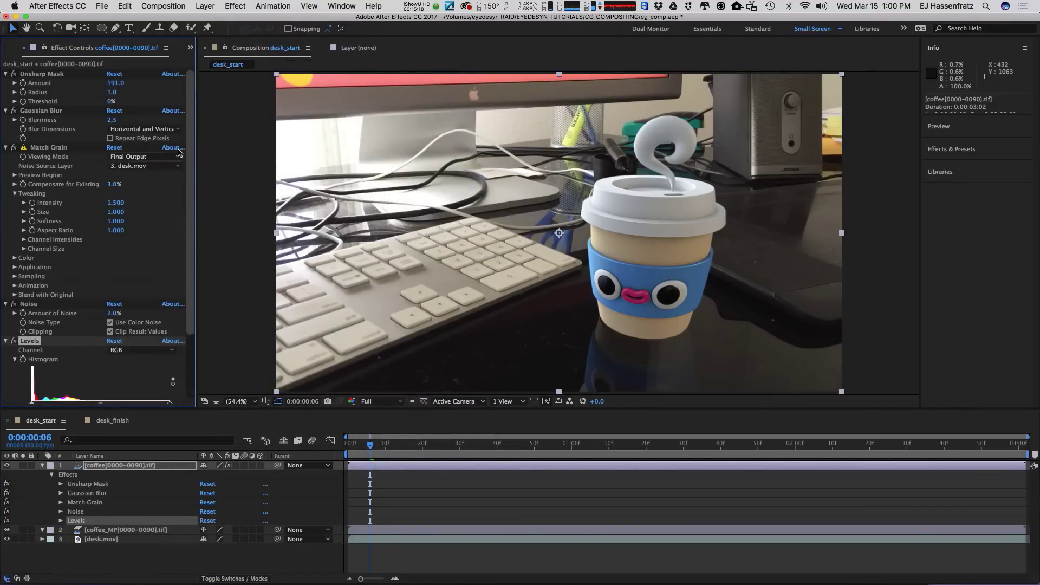
{"action": "left_click", "coordinate": [7, 144]}
{"action": "left_click", "coordinate": [5, 147]}
{"action": "left_click", "coordinate": [6, 111]}
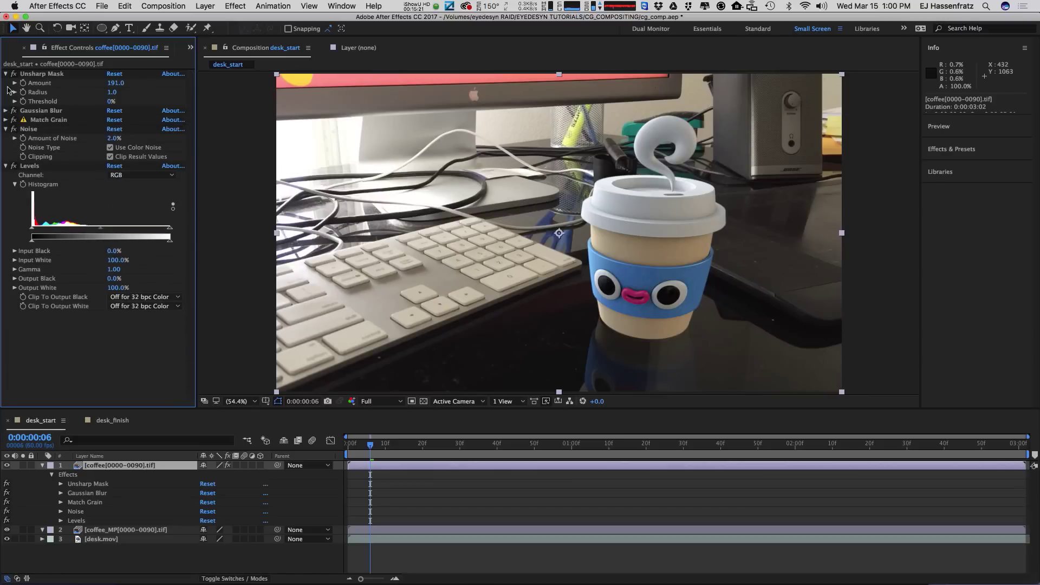
{"action": "left_click", "coordinate": [5, 74]}
{"action": "left_click_drag", "start_coordinate": [30, 138], "coordinate": [56, 90]}
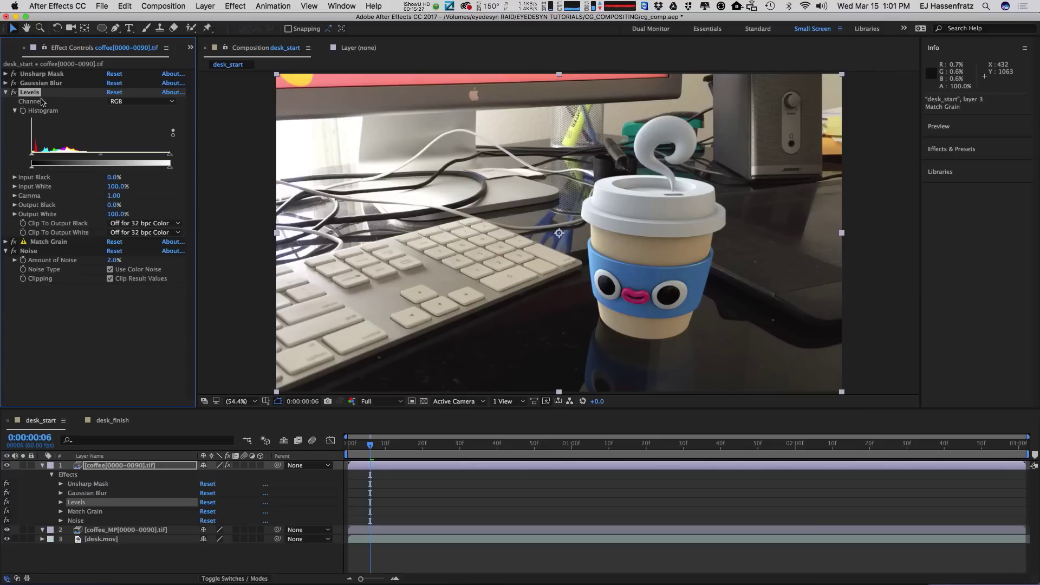
{"action": "left_click", "coordinate": [46, 82]}
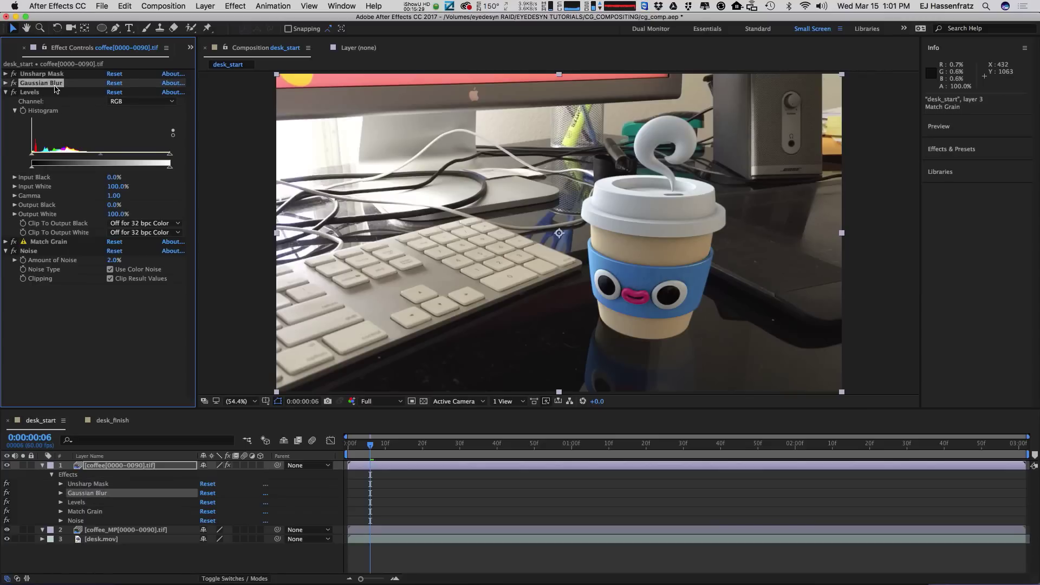
{"action": "left_click", "coordinate": [35, 92]}
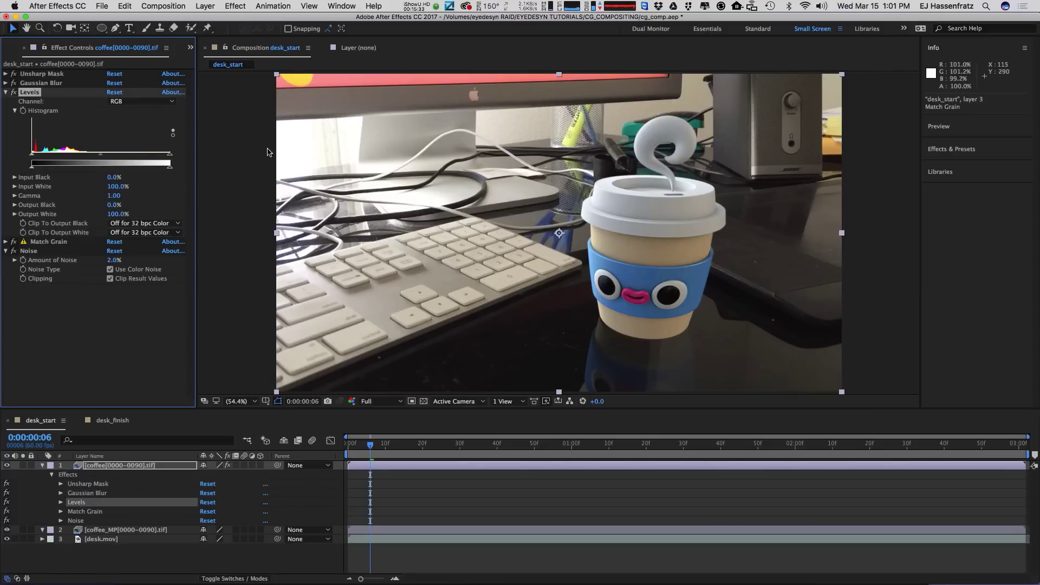
Lower the Blue Output White in Levels to 76.5% and switch off the Match Grain effect
{"action": "left_click", "coordinate": [122, 101]}
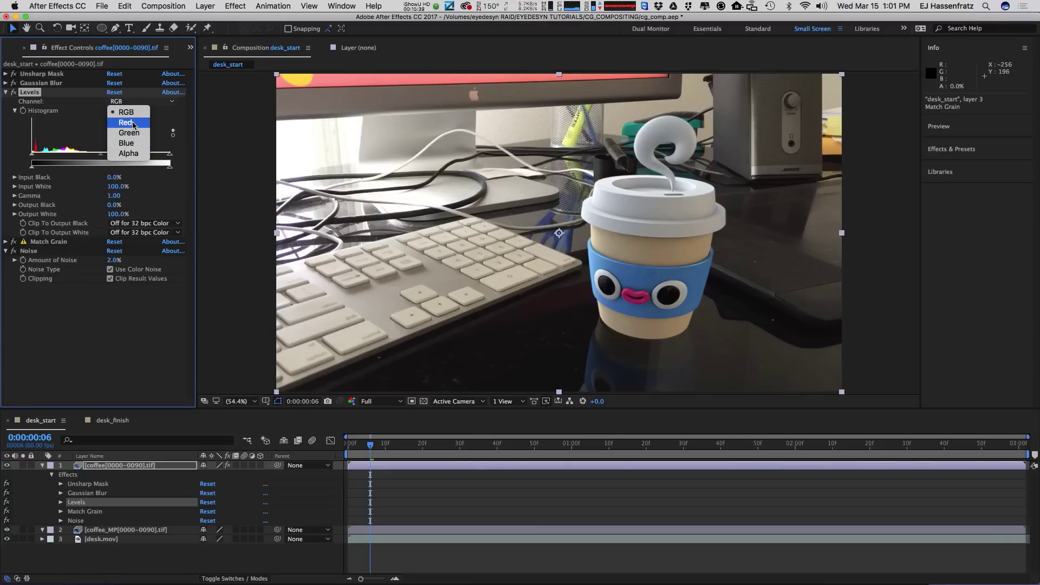
{"action": "left_click", "coordinate": [142, 169]}
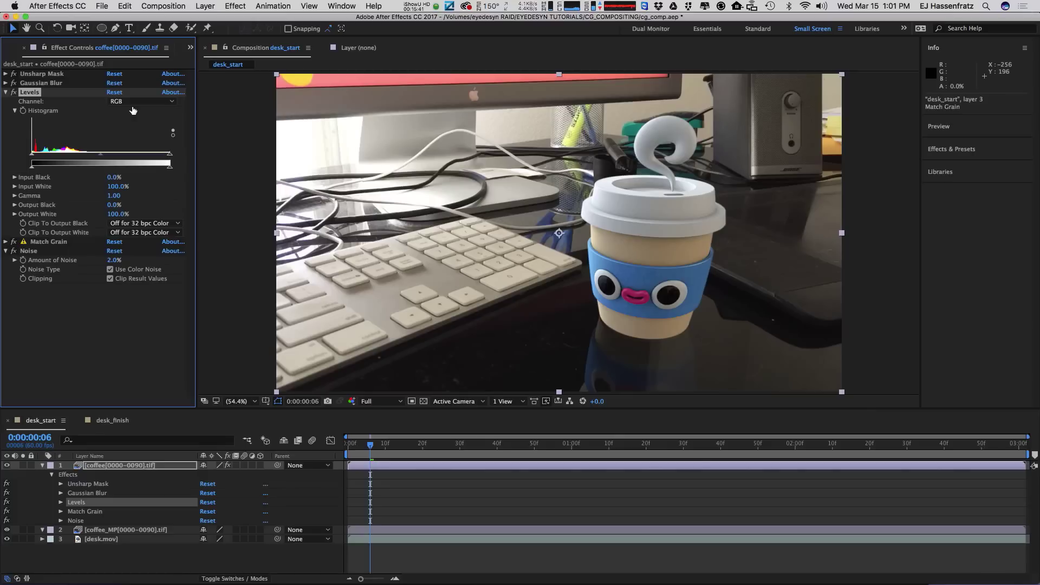
{"action": "left_click", "coordinate": [133, 104]}
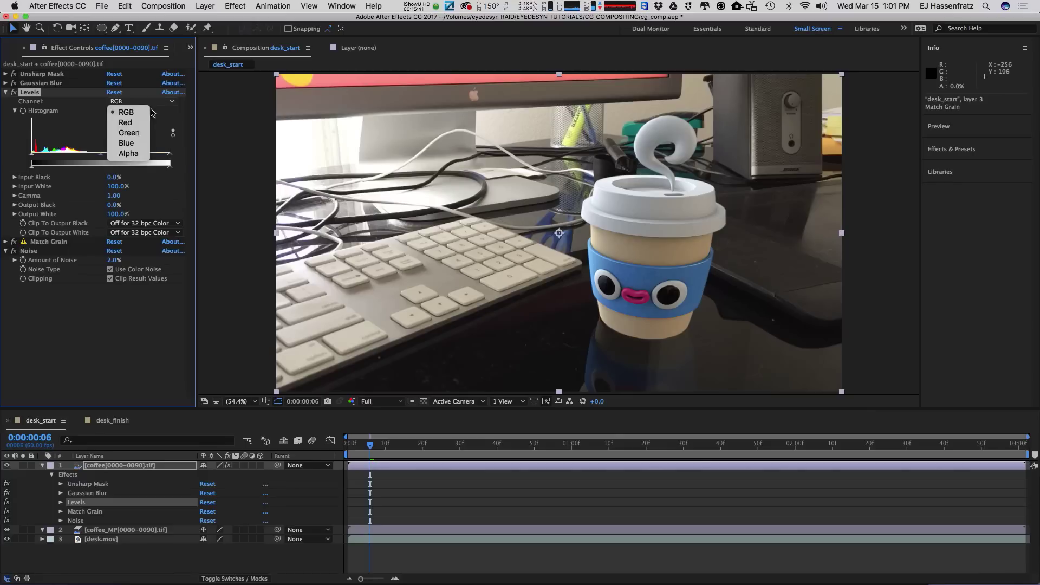
{"action": "left_click", "coordinate": [133, 144]}
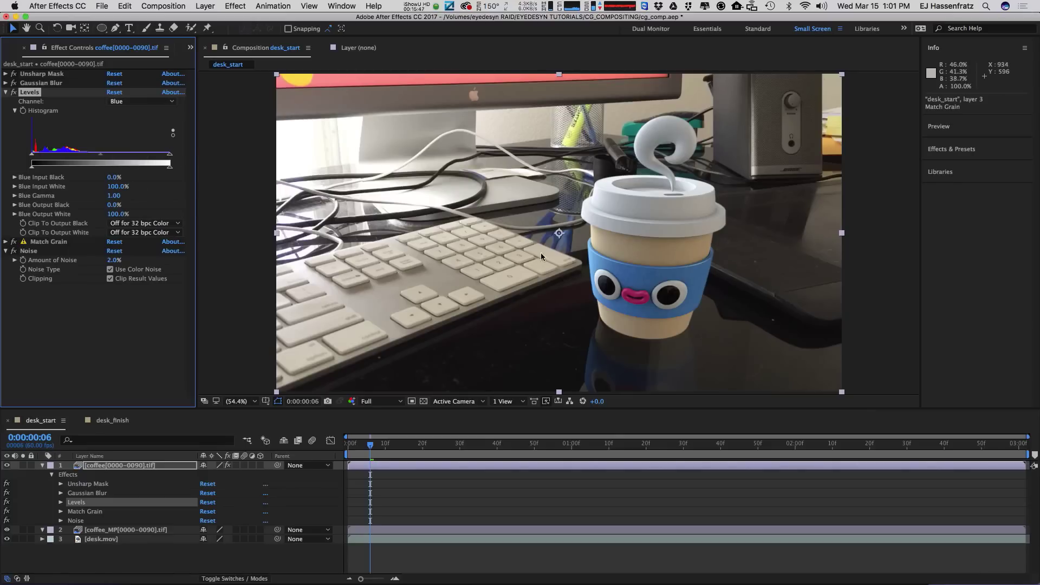
{"action": "left_click_drag", "start_coordinate": [169, 170], "coordinate": [149, 170]}
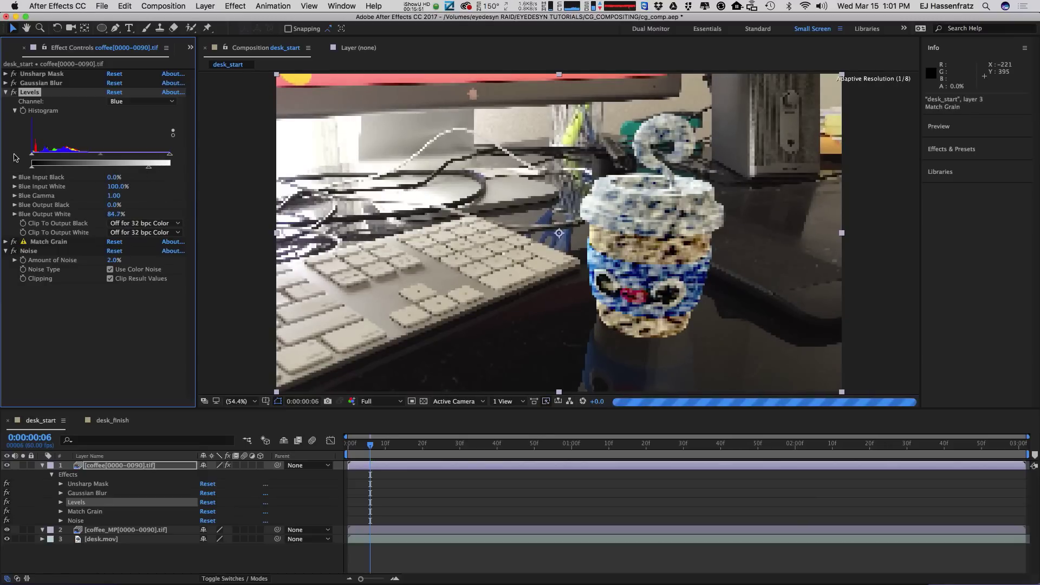
{"action": "left_click", "coordinate": [14, 241]}
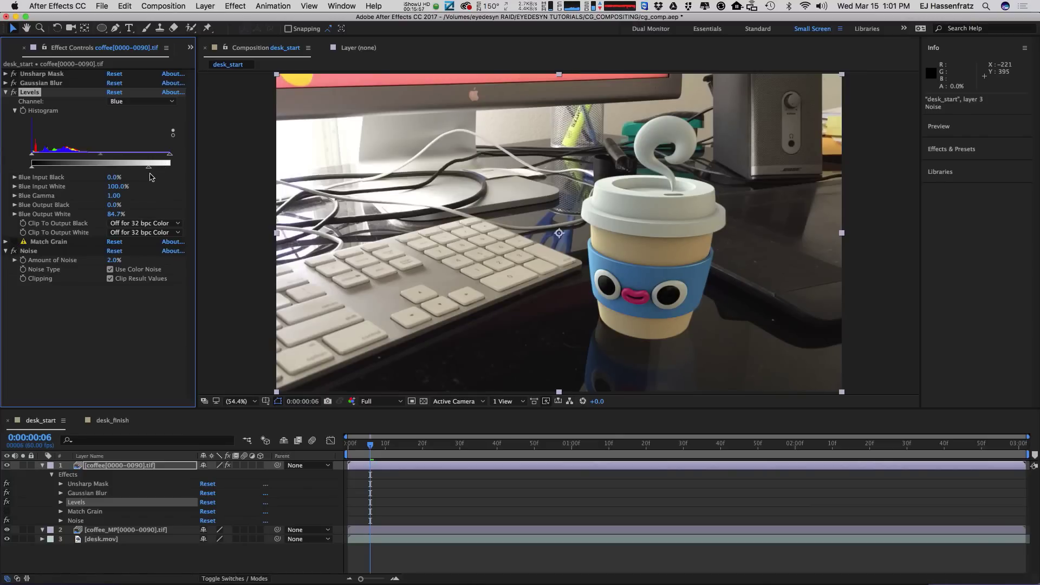
{"action": "left_click_drag", "start_coordinate": [150, 171], "coordinate": [138, 174]}
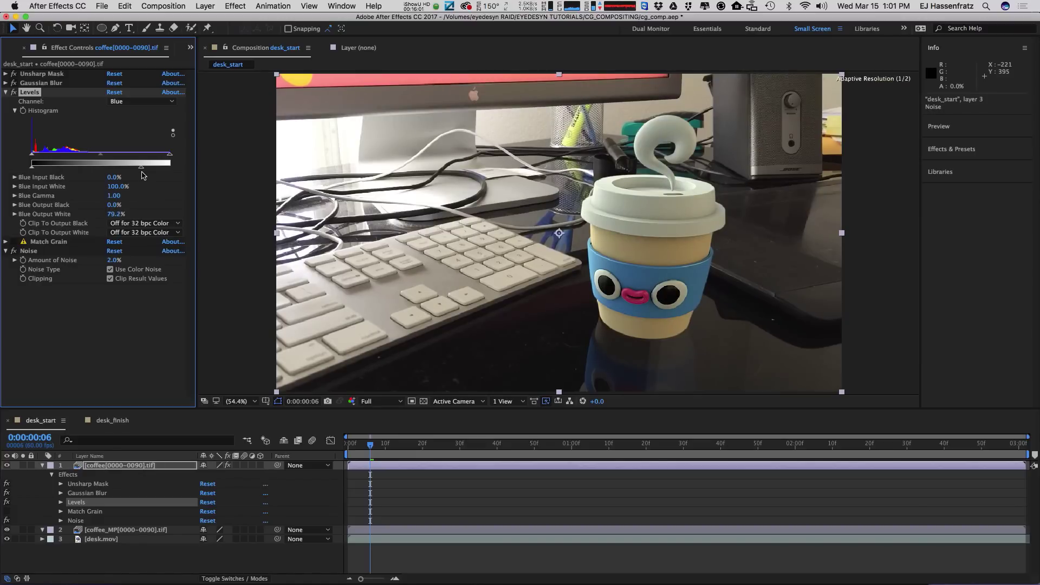
{"action": "left_click_drag", "start_coordinate": [140, 175], "coordinate": [140, 175]}
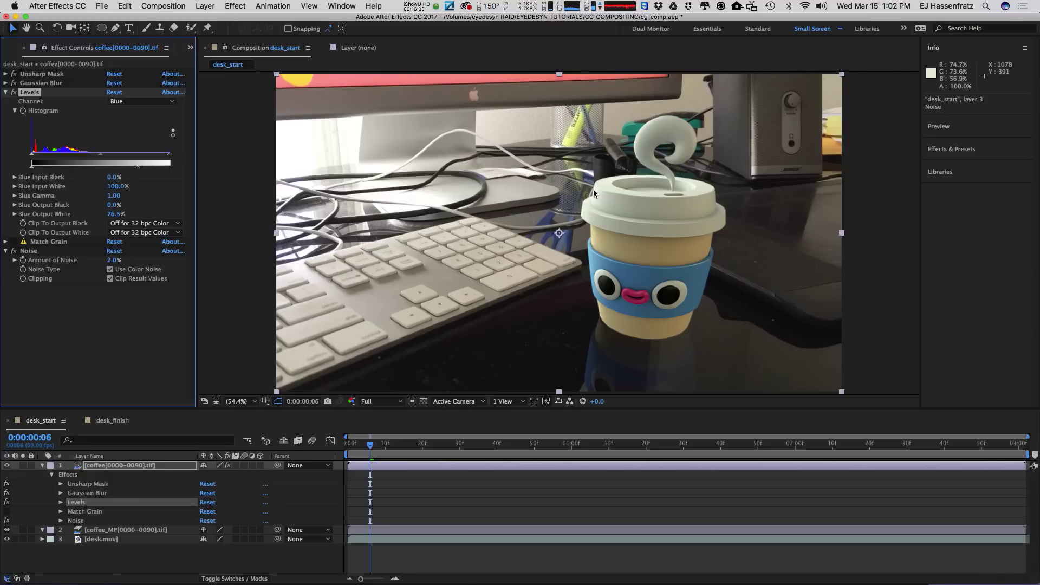
Lower the Green Output White in Levels to 88.6%
{"action": "left_click", "coordinate": [128, 102]}
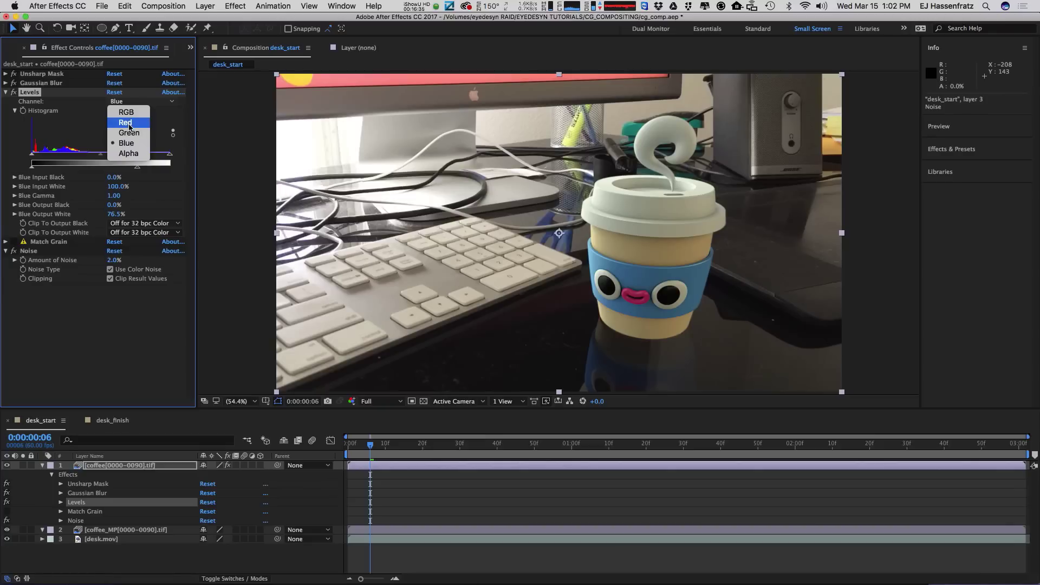
{"action": "left_click", "coordinate": [129, 132]}
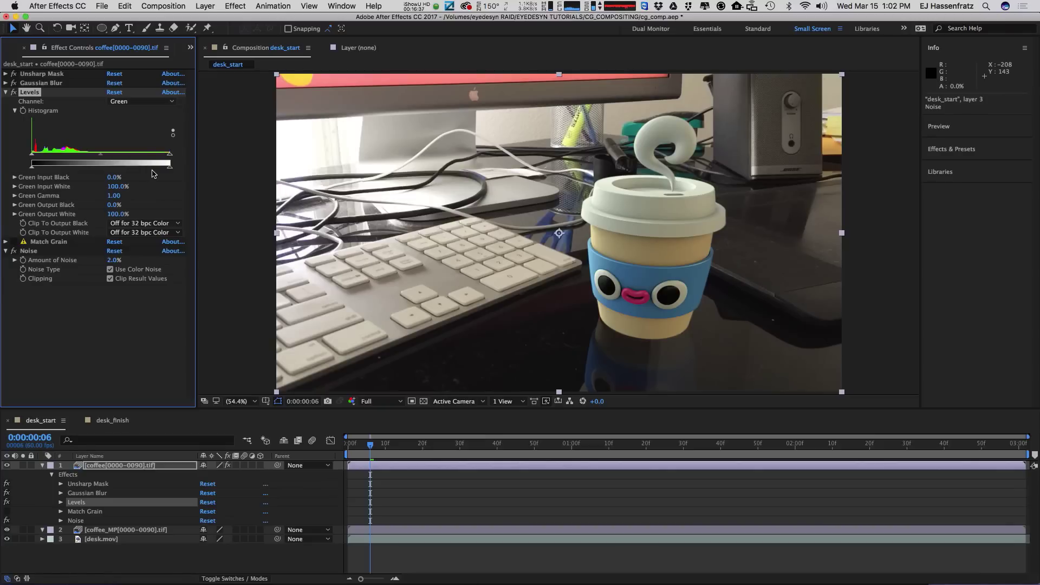
{"action": "left_click_drag", "start_coordinate": [172, 170], "coordinate": [160, 172]}
{"action": "left_click_drag", "start_coordinate": [160, 167], "coordinate": [154, 169]}
Raise the viewer exposure to +7.0 and set the RGB channel's Output Black in Levels to 2.7%
{"action": "left_click", "coordinate": [133, 102]}
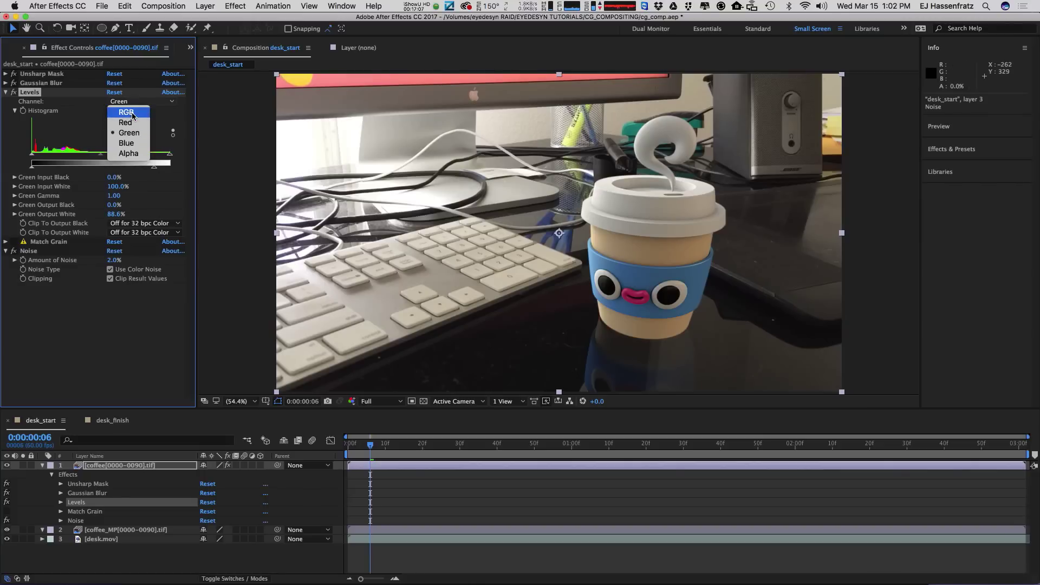
{"action": "left_click", "coordinate": [132, 115]}
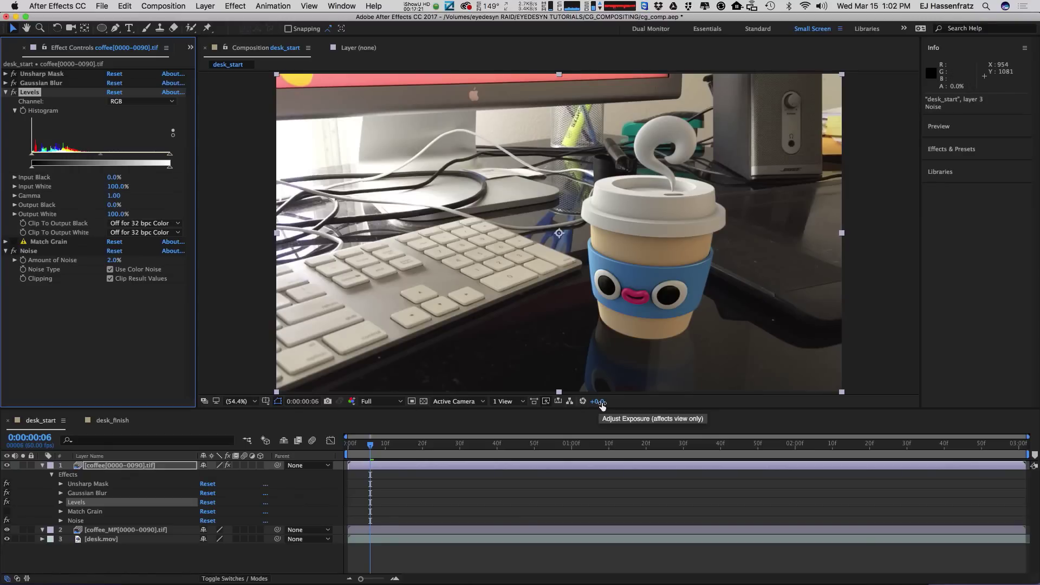
{"action": "left_click_drag", "start_coordinate": [600, 406], "coordinate": [638, 404]}
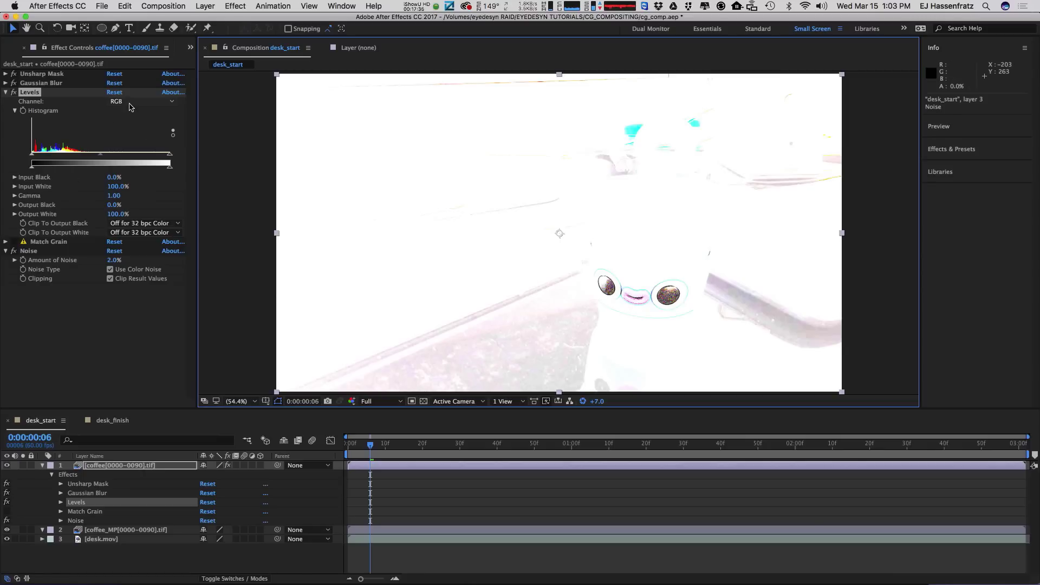
{"action": "left_click_drag", "start_coordinate": [32, 168], "coordinate": [33, 170]}
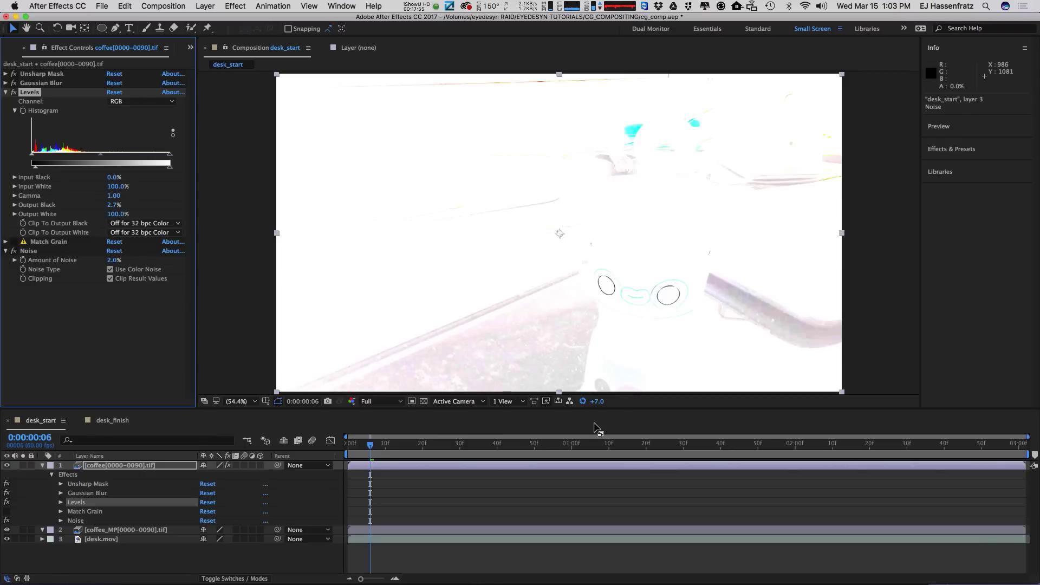
Switch the viewer between the raised +7.0 exposure and normal exposure repeatedly to compare the cup's blacks with the footage
{"action": "left_click", "coordinate": [582, 402]}
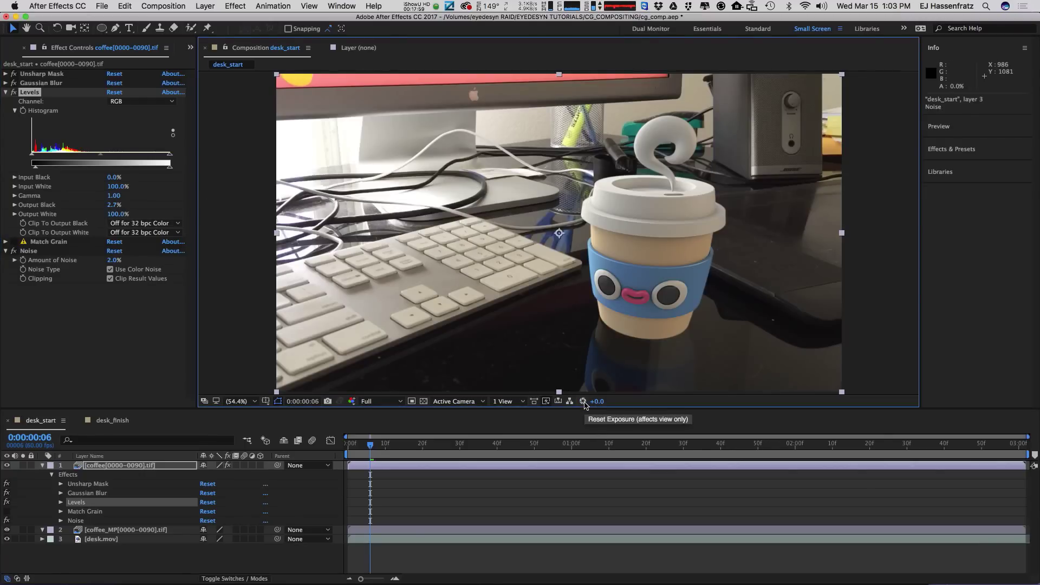
{"action": "left_click", "coordinate": [584, 403]}
{"action": "left_click", "coordinate": [584, 402]}
{"action": "left_click", "coordinate": [583, 403]}
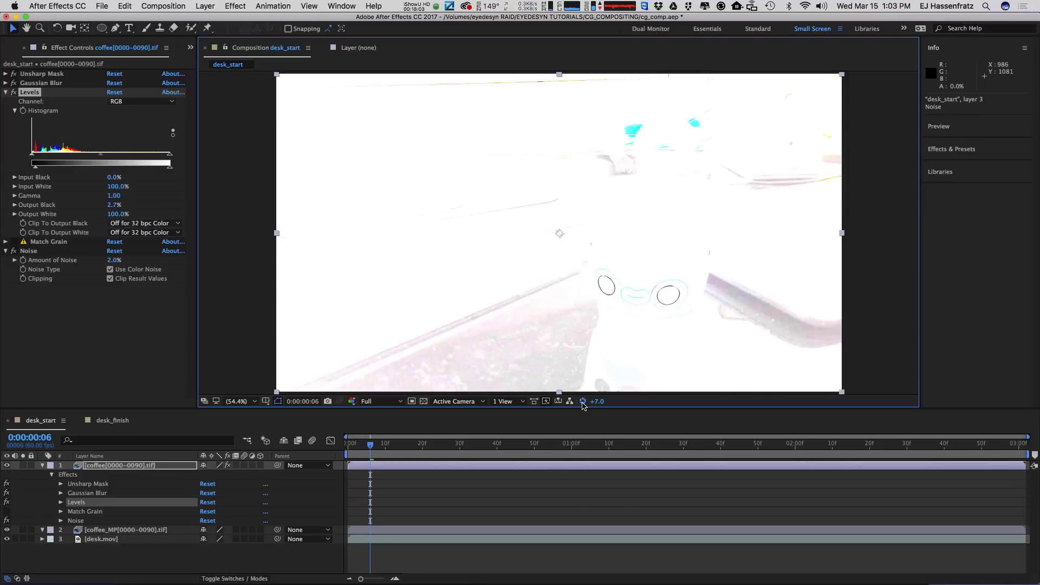
{"action": "left_click", "coordinate": [583, 402]}
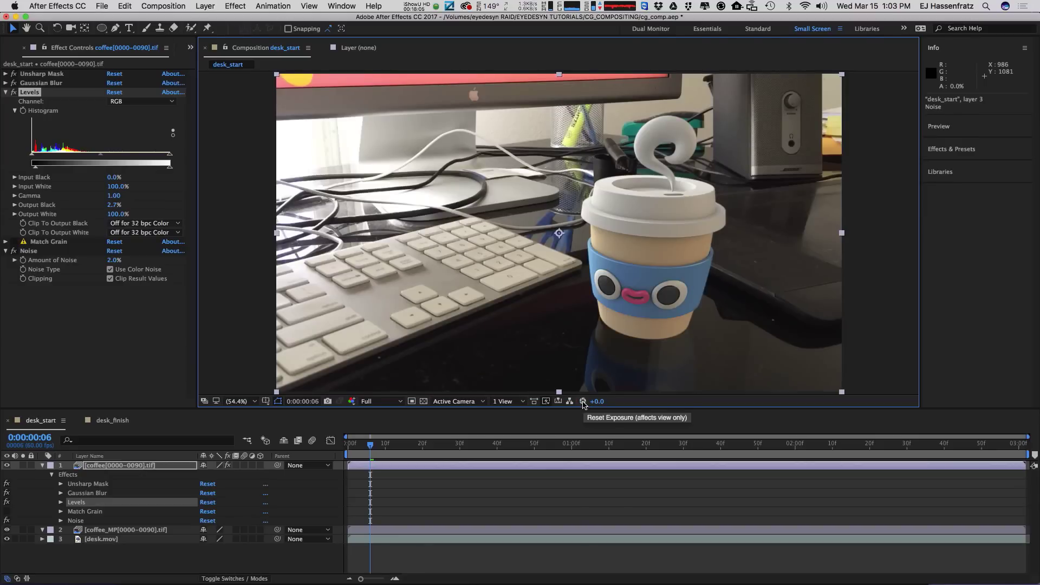
{"action": "left_click", "coordinate": [584, 402]}
Check the highlights at a viewer exposure of -6.0, reset the exposure to 0 and save the project
{"action": "left_click_drag", "start_coordinate": [594, 402], "coordinate": [492, 406]}
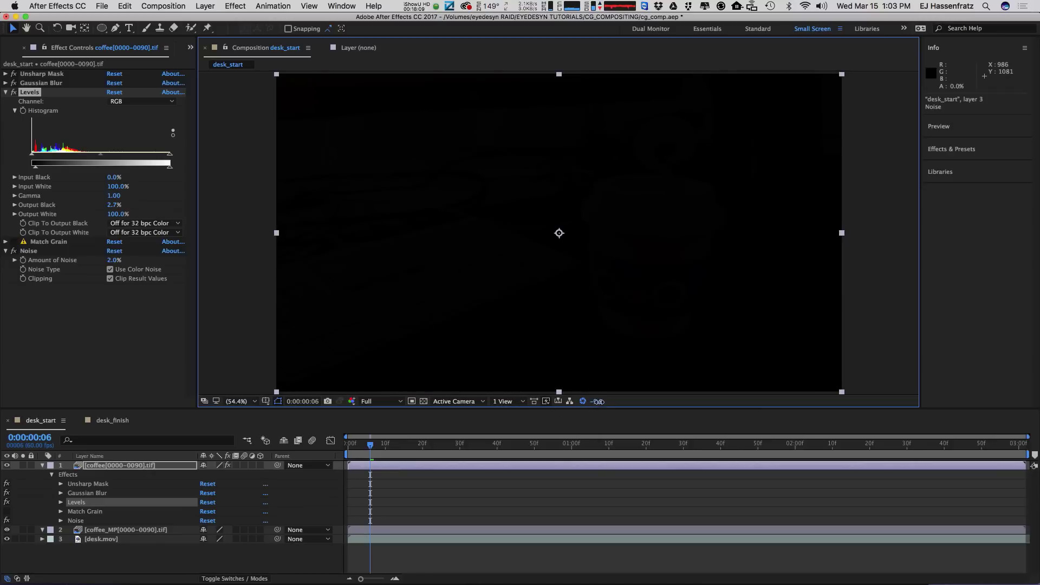
{"action": "left_click_drag", "start_coordinate": [594, 402], "coordinate": [614, 401]}
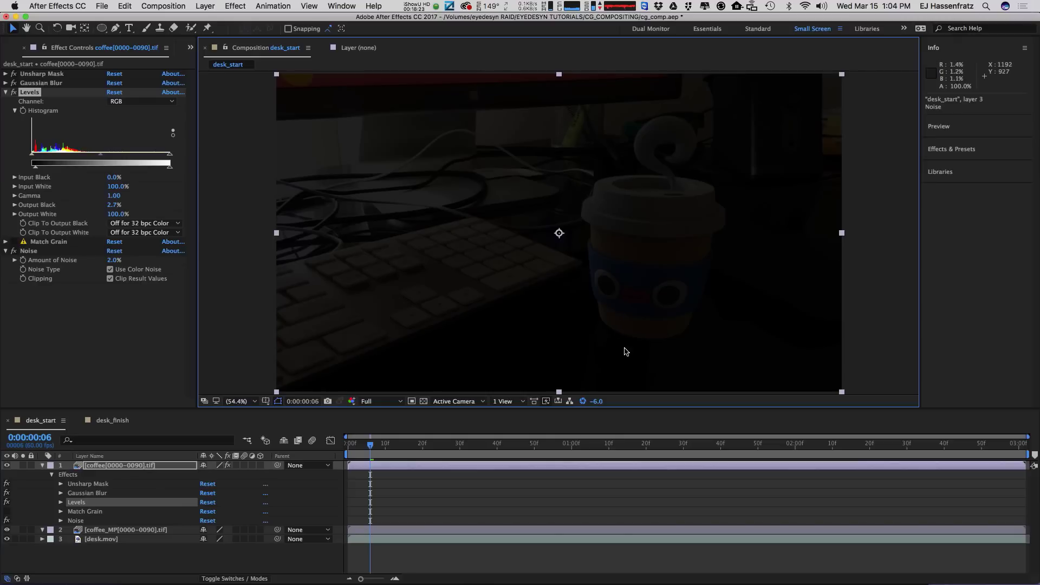
{"action": "left_click", "coordinate": [595, 401]}
{"action": "type", "text": "0"}
{"action": "key", "text": "Return"}
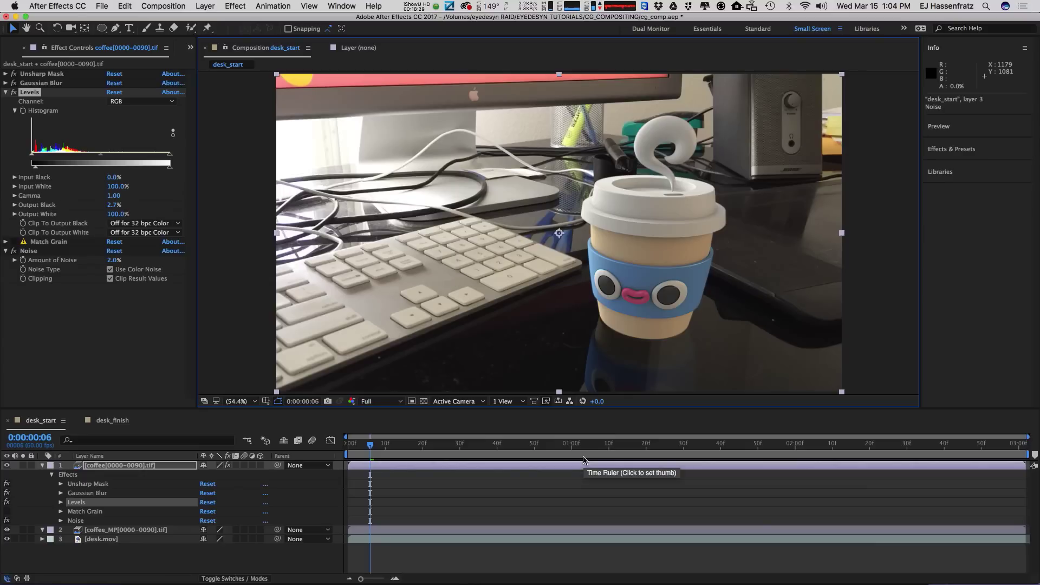
{"action": "key", "text": "super+s"}
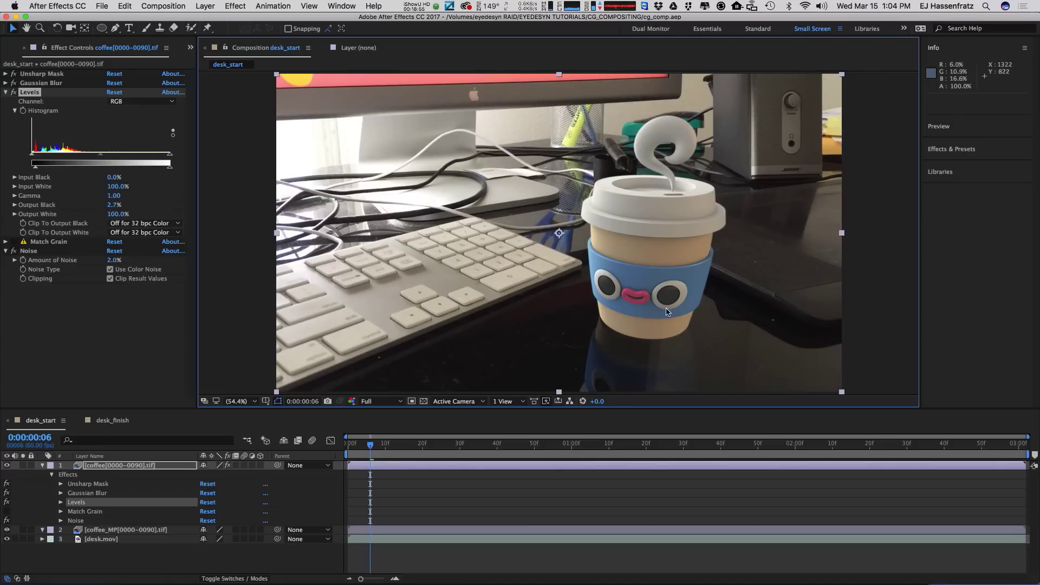
Find the Tint effect and apply it to the coffee layer, between Levels and Match Grain
{"action": "left_click", "coordinate": [937, 149]}
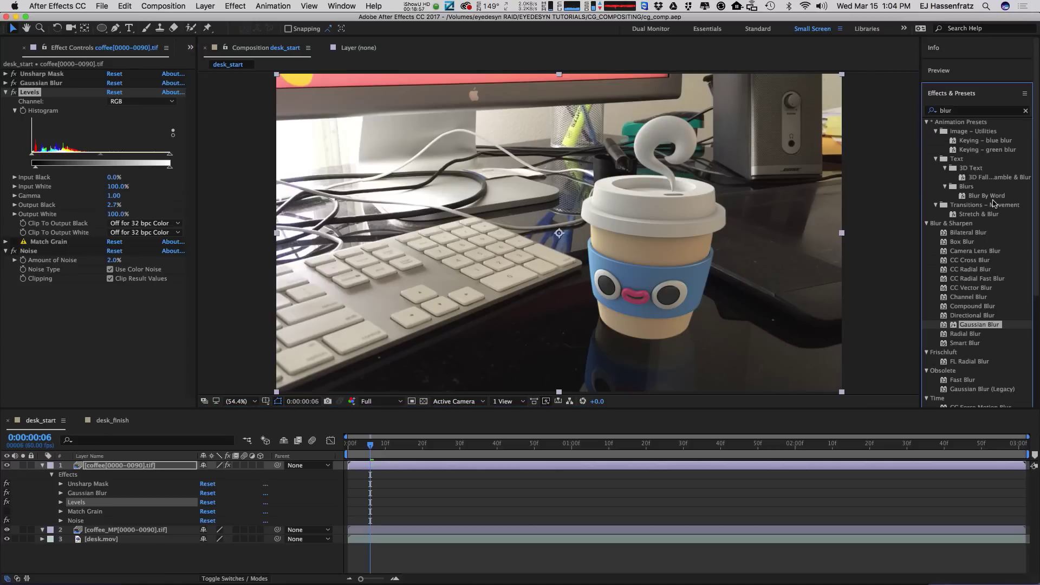
{"action": "left_click", "coordinate": [946, 111]}
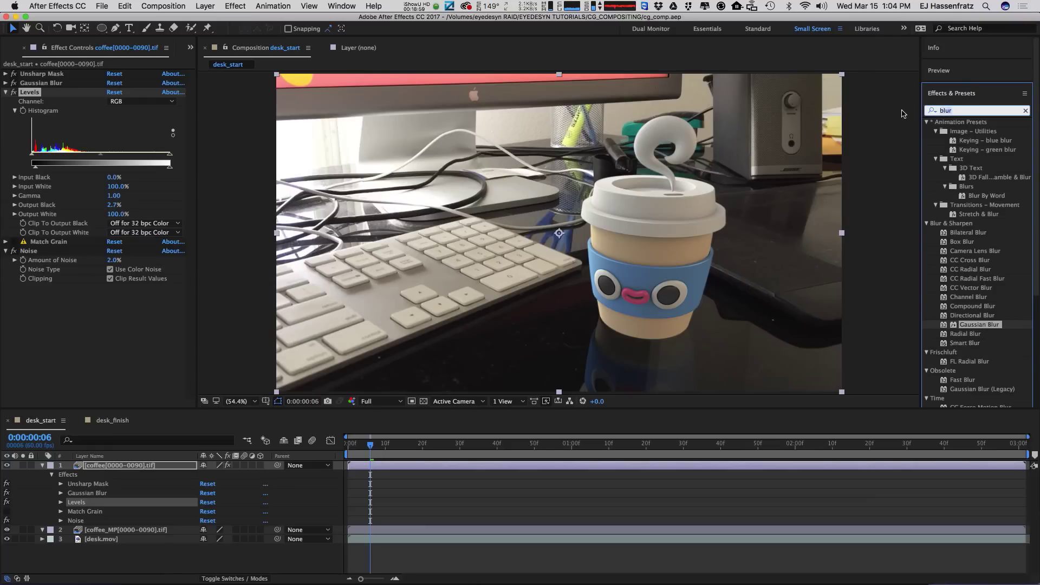
{"action": "type", "text": "tint"}
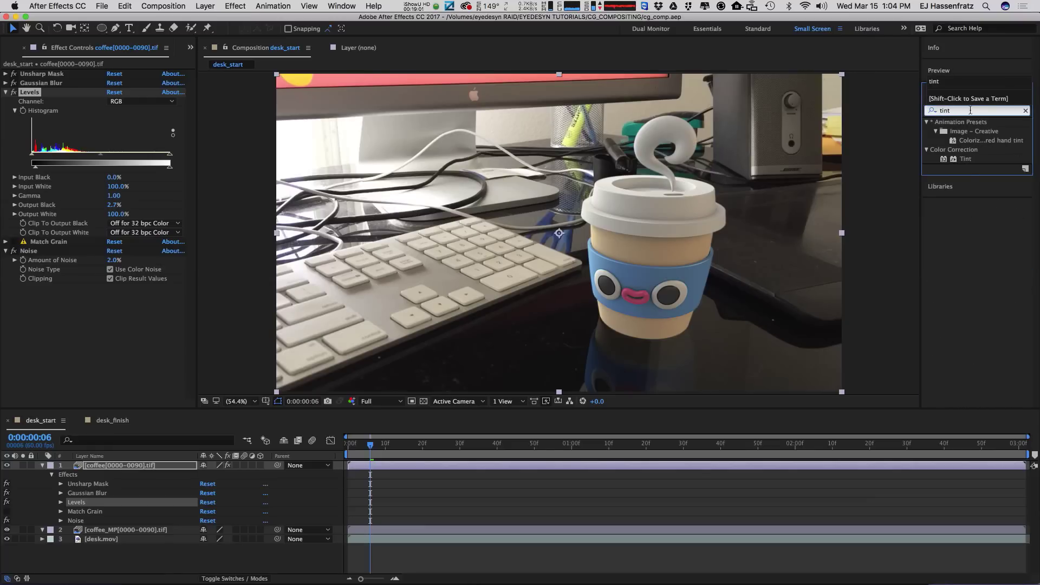
{"action": "left_click_drag", "start_coordinate": [961, 161], "coordinate": [78, 246]}
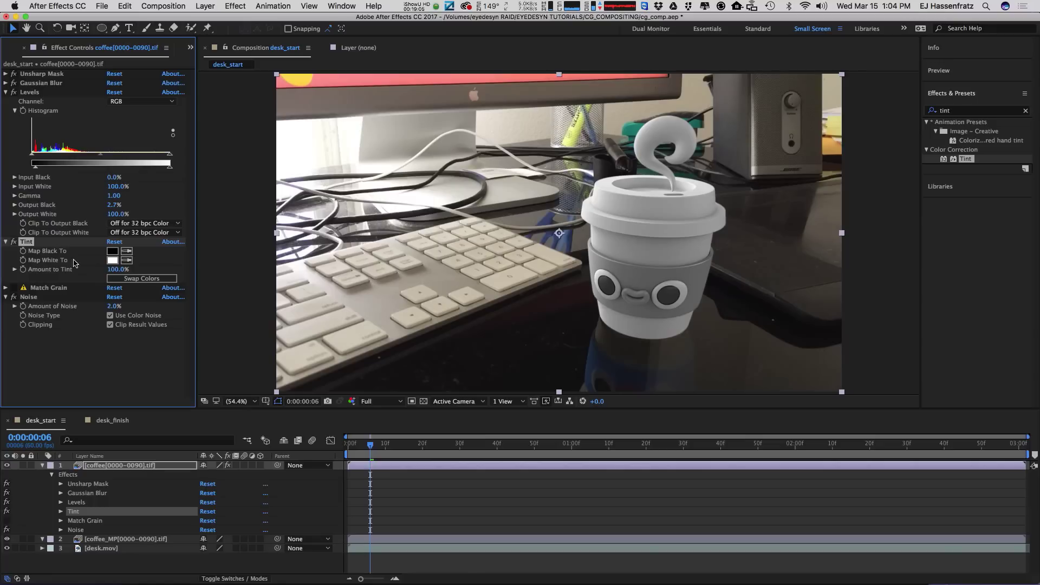
Set the coffee layer's Amount to Tint to 15% to slightly desaturate the cup
{"action": "left_click_drag", "start_coordinate": [117, 270], "coordinate": [87, 269]}
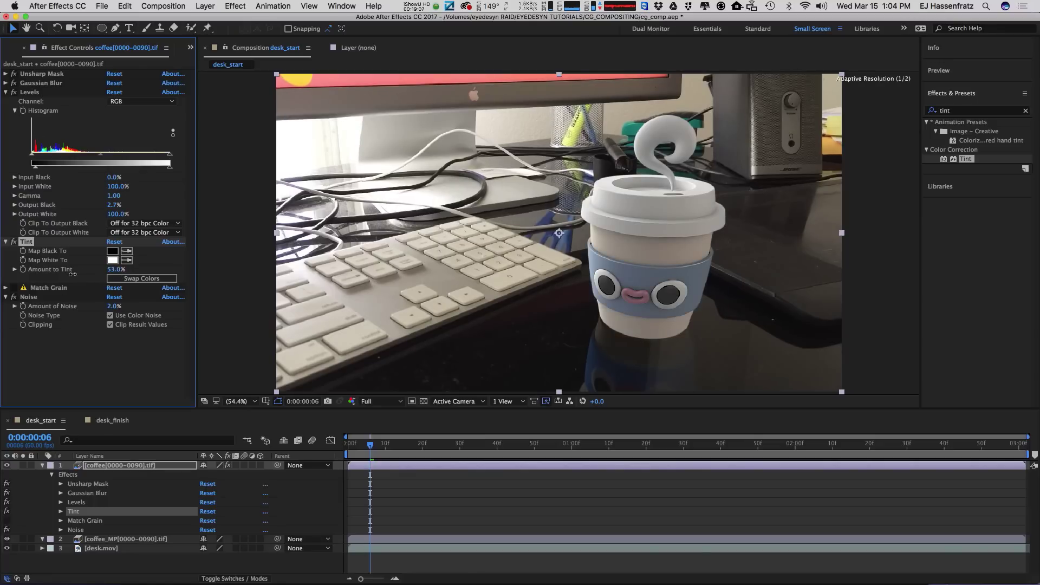
{"action": "left_click", "coordinate": [116, 269]}
{"action": "type", "text": "12"}
{"action": "key", "text": "Return"}
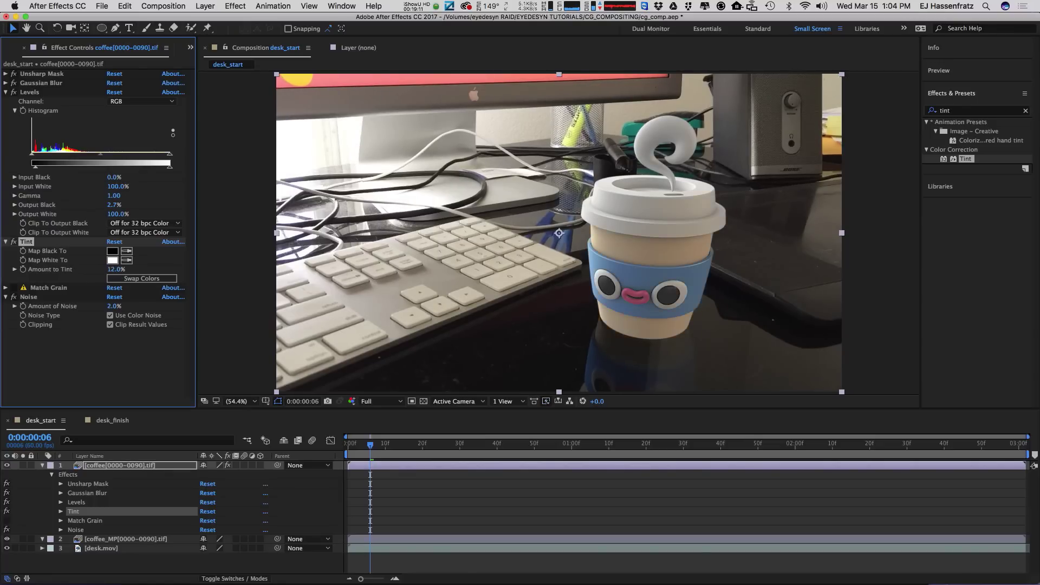
{"action": "left_click", "coordinate": [115, 269]}
{"action": "type", "text": "15"}
{"action": "key", "text": "Return"}
Toggle the Tint effect off and on repeatedly to compare the cup's saturation with the footage
{"action": "left_click", "coordinate": [14, 242]}
{"action": "left_click", "coordinate": [14, 243]}
{"action": "left_click", "coordinate": [14, 243]}
{"action": "left_click", "coordinate": [14, 242]}
{"action": "left_click", "coordinate": [14, 242]}
{"action": "left_click", "coordinate": [14, 242]}
Select the coffee_MP reflection layer and briefly solo it to inspect the reflection
{"action": "left_click", "coordinate": [120, 466]}
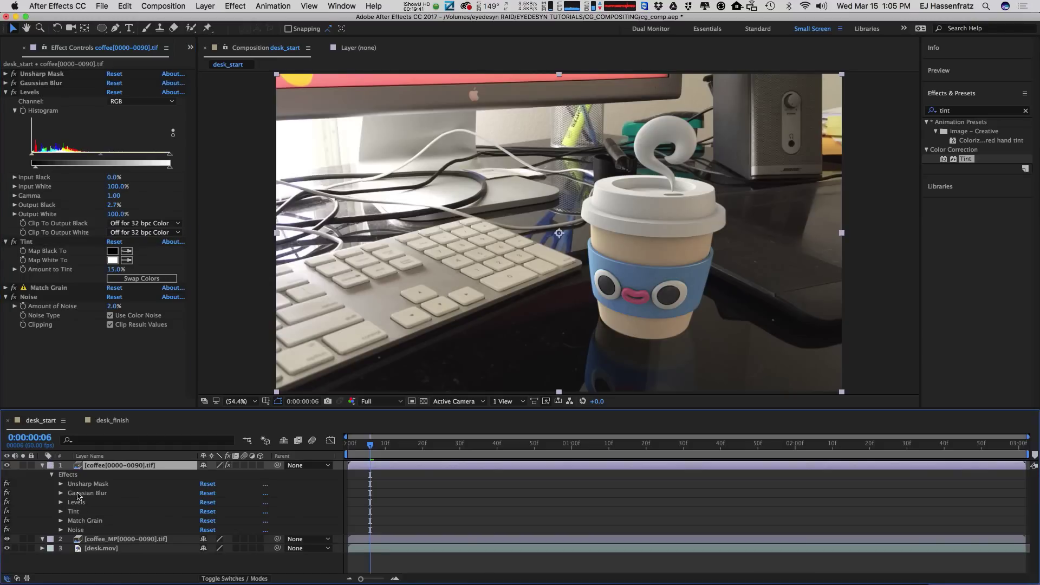
{"action": "left_click", "coordinate": [99, 539]}
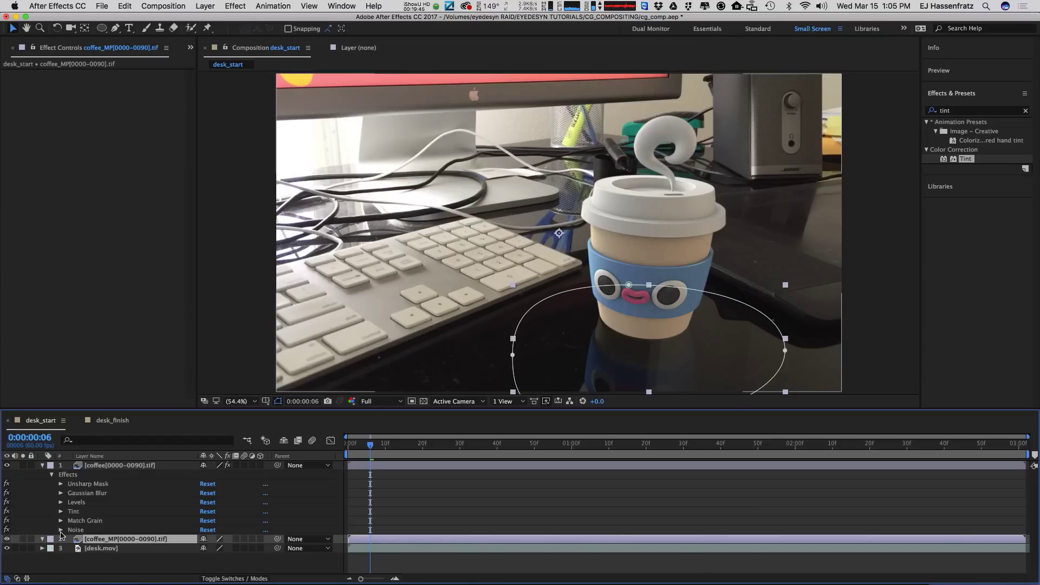
{"action": "left_click", "coordinate": [22, 539]}
{"action": "left_click", "coordinate": [23, 540]}
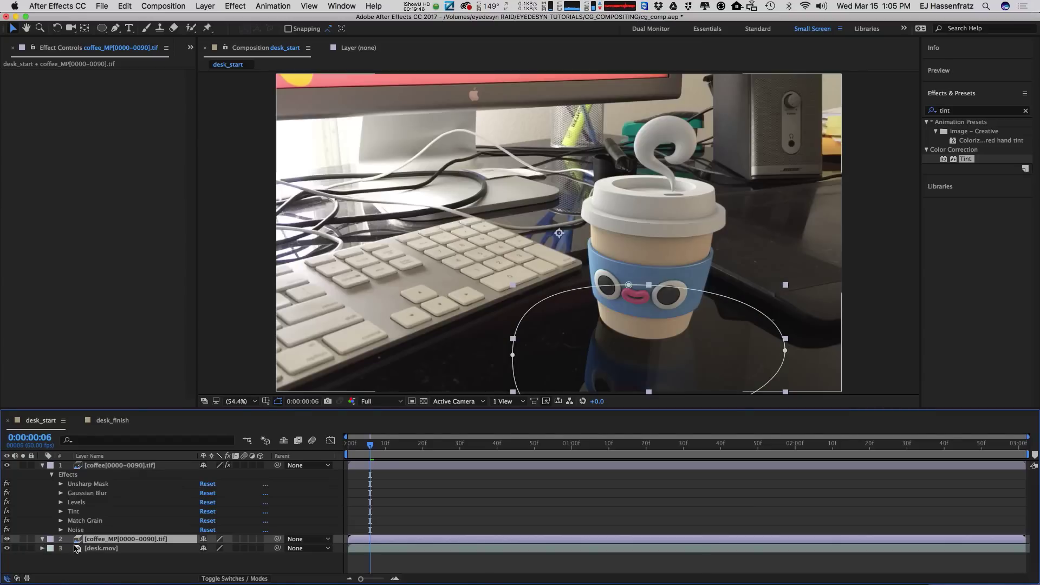
Copy Gaussian Blur, Tint, Match Grain and Noise from the coffee layer and paste them onto the coffee_MP reflection layer
{"action": "left_click", "coordinate": [85, 504]}
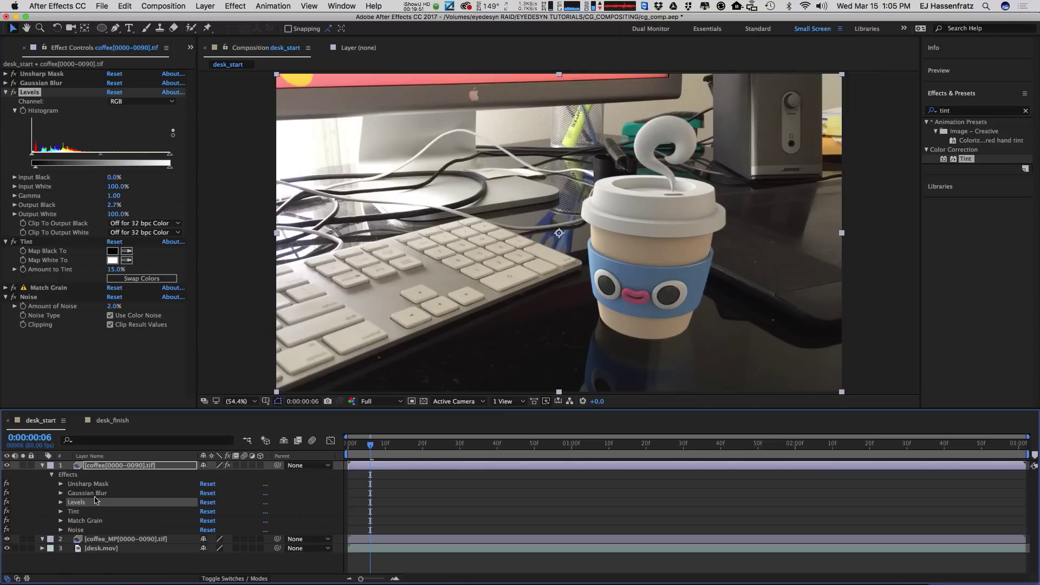
{"action": "left_click", "coordinate": [101, 493]}
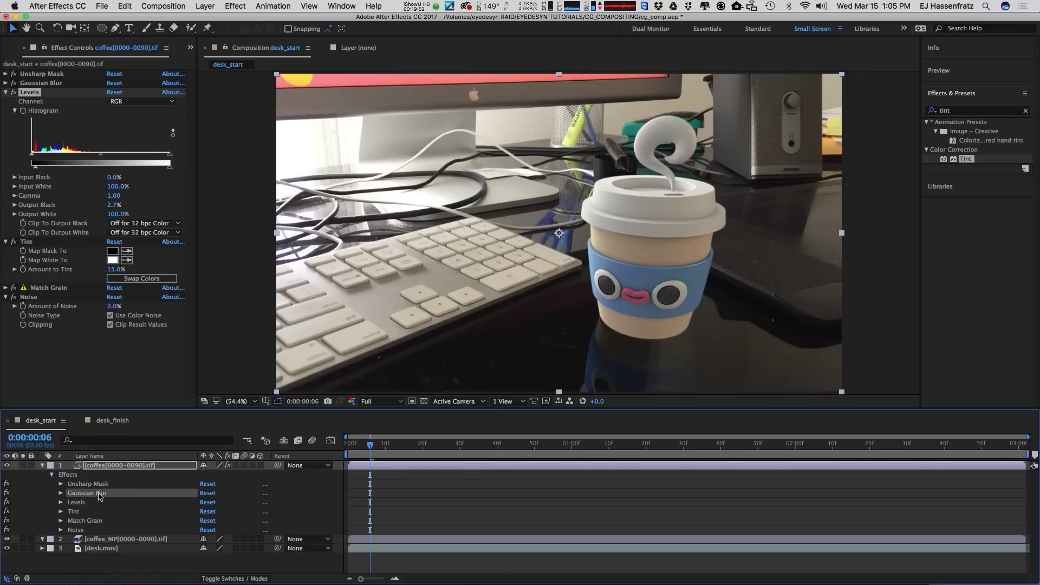
{"action": "left_click", "coordinate": [97, 521], "text": "super"}
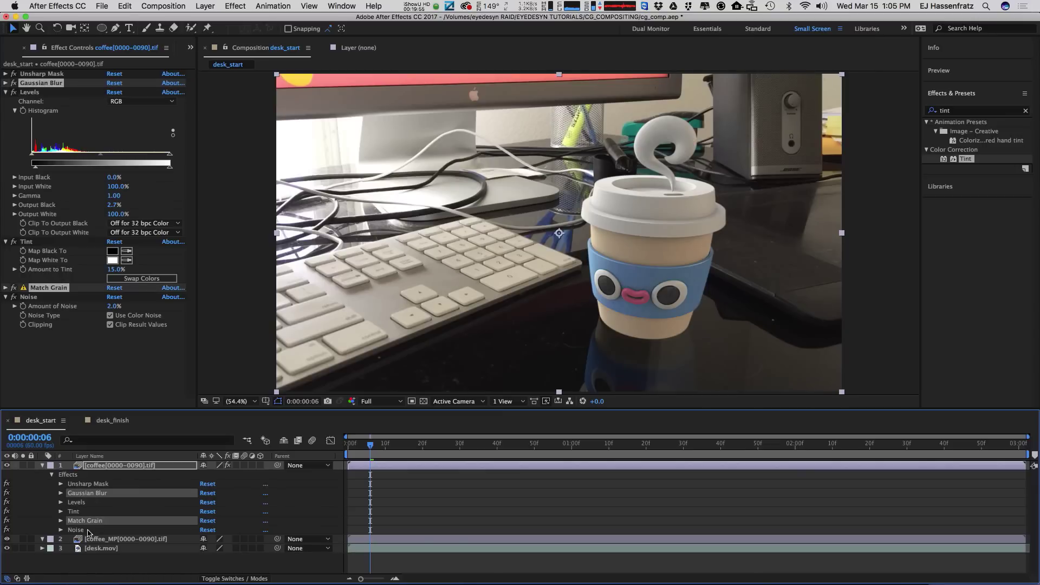
{"action": "left_click", "coordinate": [88, 530], "text": "super"}
{"action": "left_click", "coordinate": [85, 512], "text": "super"}
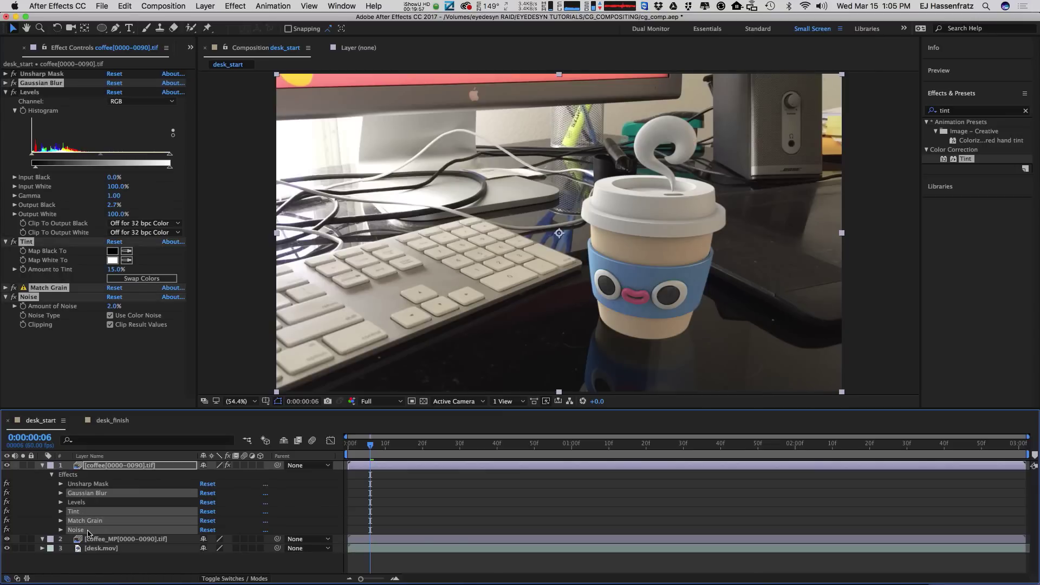
{"action": "key", "text": "super+c"}
{"action": "left_click", "coordinate": [109, 538]}
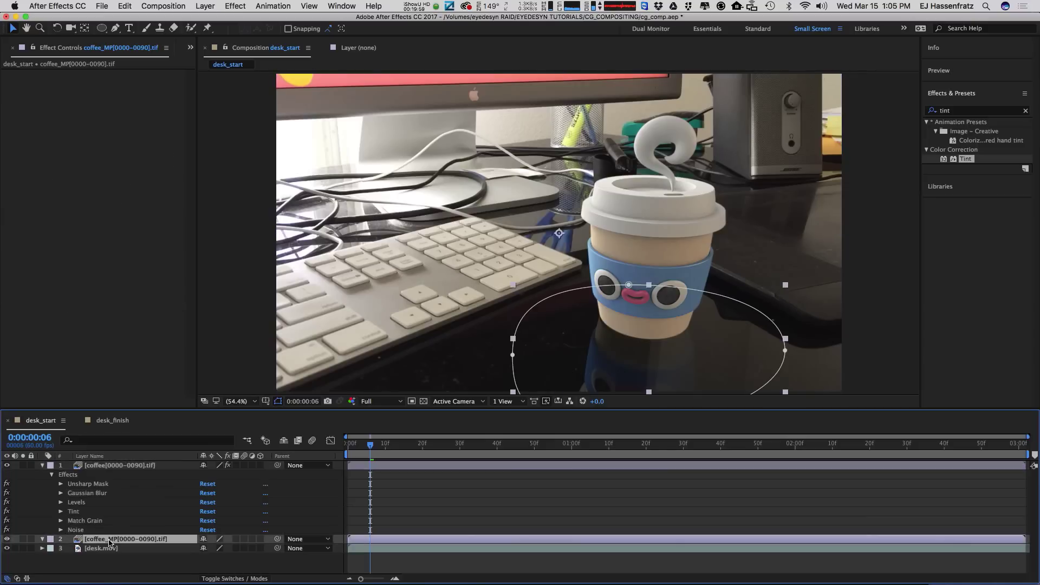
{"action": "key", "text": "super+v"}
Collapse the coffee layer and delete the Match Grain effect from the coffee_MP layer
{"action": "left_click", "coordinate": [42, 465]}
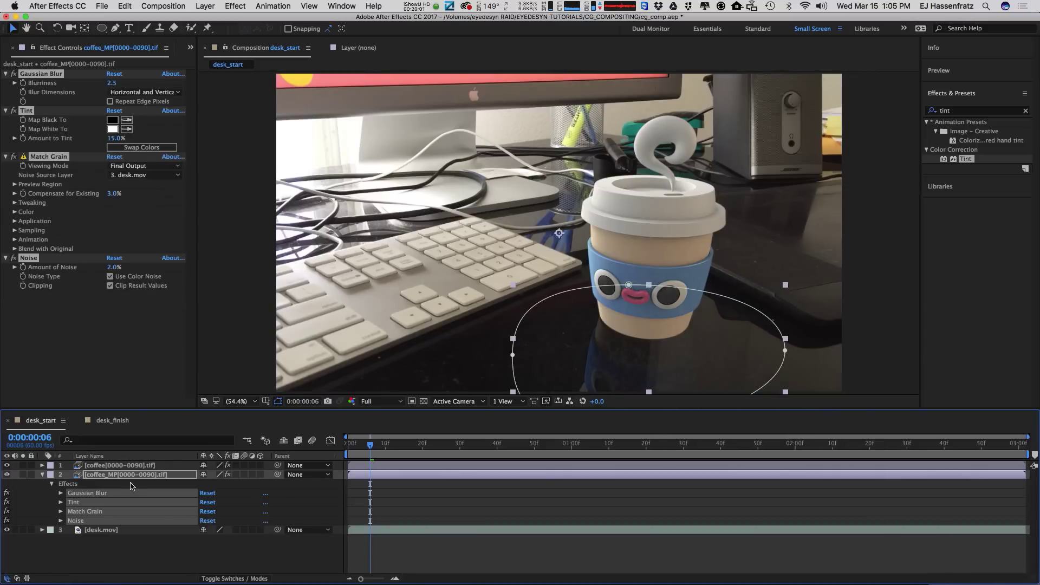
{"action": "left_click", "coordinate": [134, 485]}
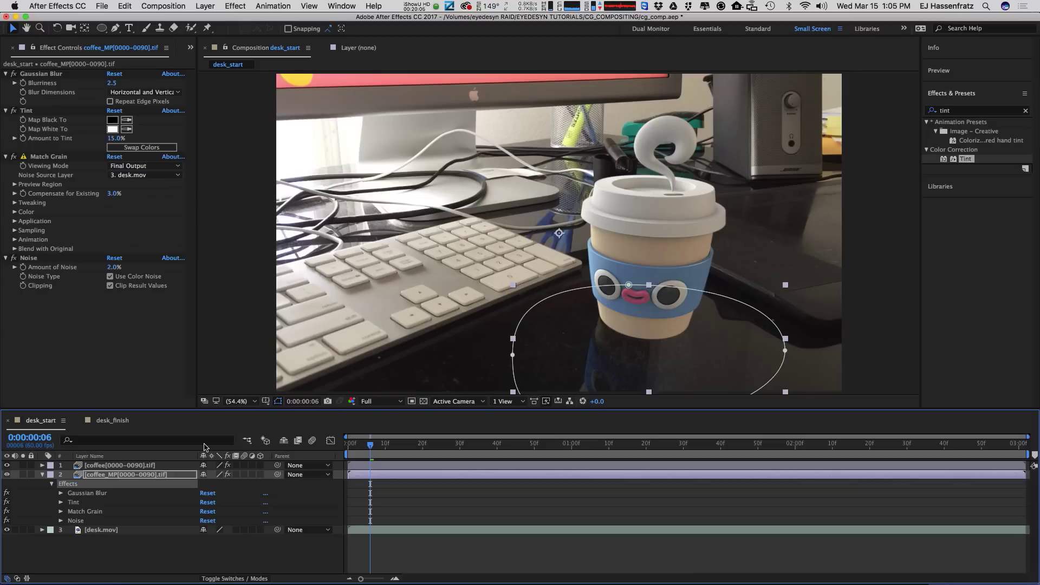
{"action": "left_click", "coordinate": [85, 511]}
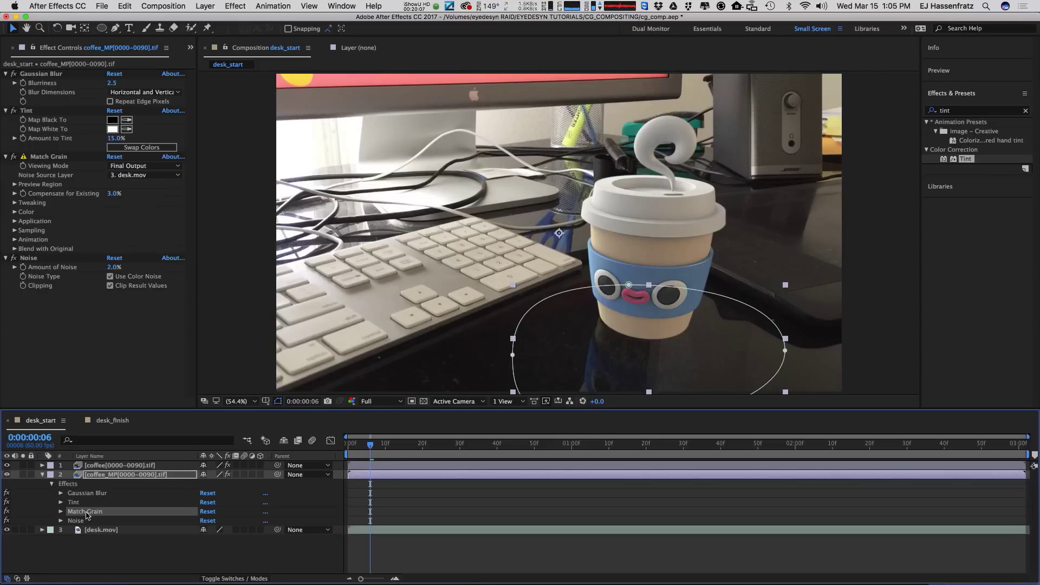
{"action": "key", "text": "Delete"}
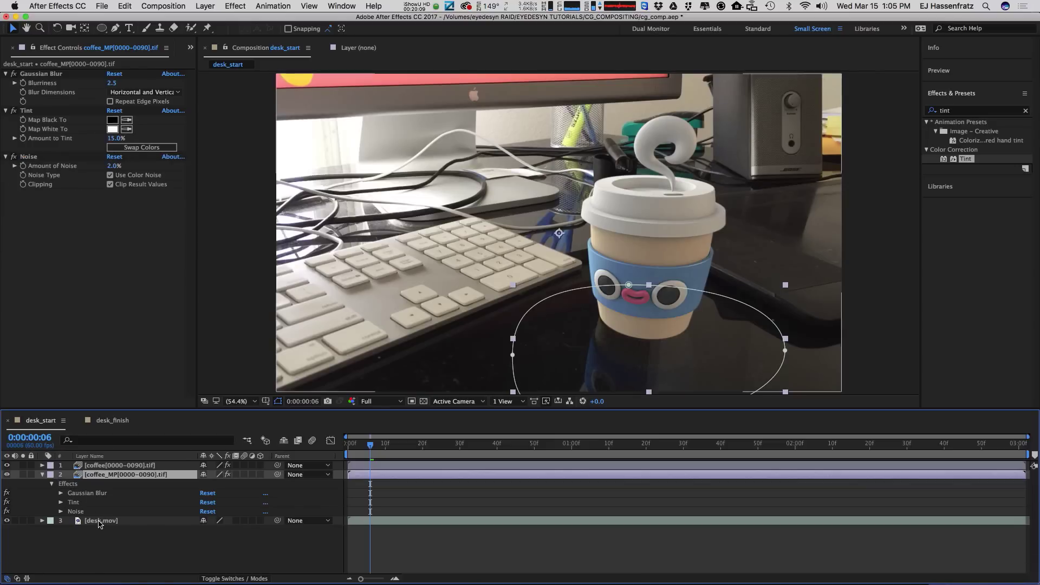
Set the reflection layer's Amount to Tint to 39%
{"action": "left_click", "coordinate": [79, 512]}
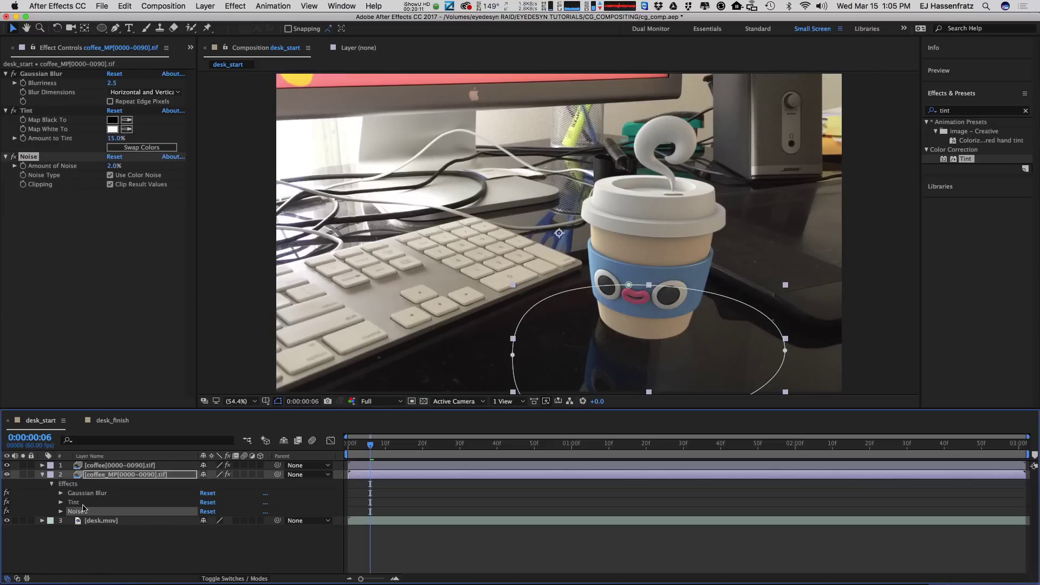
{"action": "left_click", "coordinate": [80, 502]}
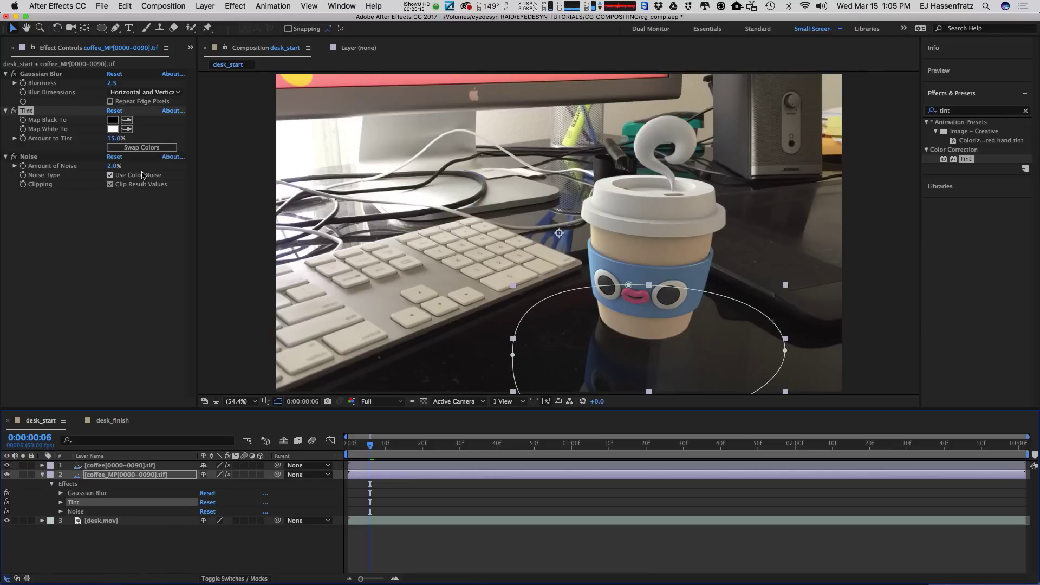
{"action": "left_click_drag", "start_coordinate": [115, 138], "coordinate": [123, 138]}
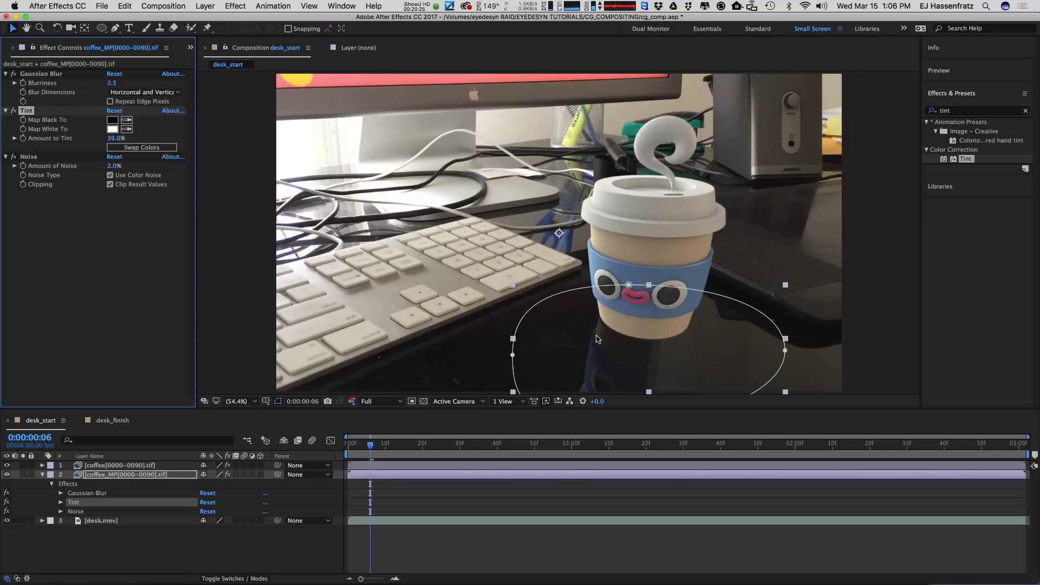
Set the Match Grain tweaking Intensity on the coffee layer to 1.2
{"action": "mouse_move", "coordinate": [96, 466]}
{"action": "left_mouse_down"}
{"action": "mouse_move", "coordinate": [101, 512]}
{"action": "mouse_move", "coordinate": [105, 470]}
{"action": "left_mouse_up"}
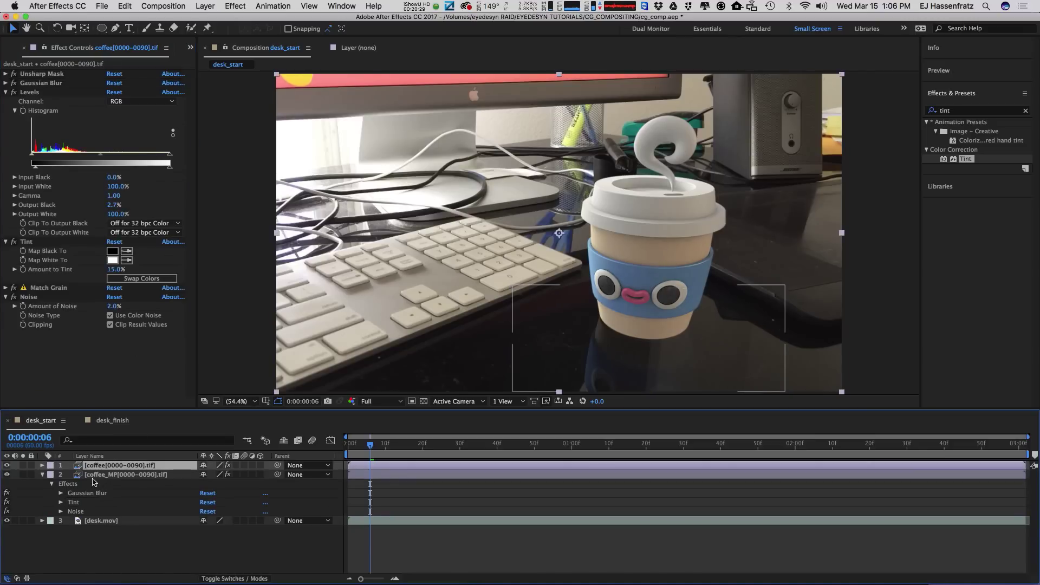
{"action": "key", "text": "e"}
{"action": "left_click", "coordinate": [96, 512]}
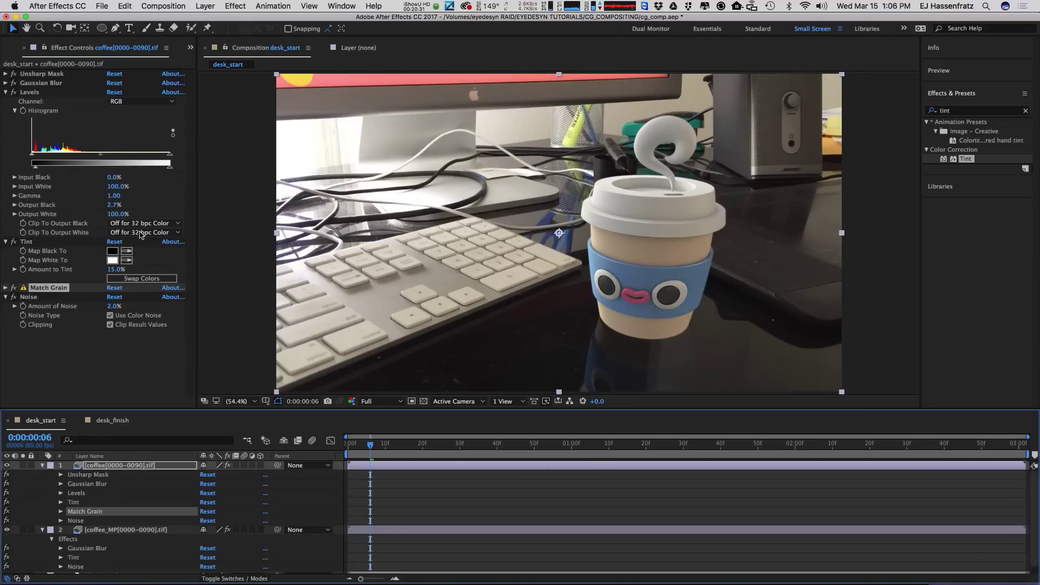
{"action": "left_click", "coordinate": [6, 287]}
{"action": "scroll", "coordinate": [53, 294], "scroll_direction": "down", "scroll_amount": 1}
{"action": "left_click", "coordinate": [115, 291]}
{"action": "left_click", "coordinate": [117, 309]}
{"action": "type", "text": "1.2"}
{"action": "key", "text": "Return"}
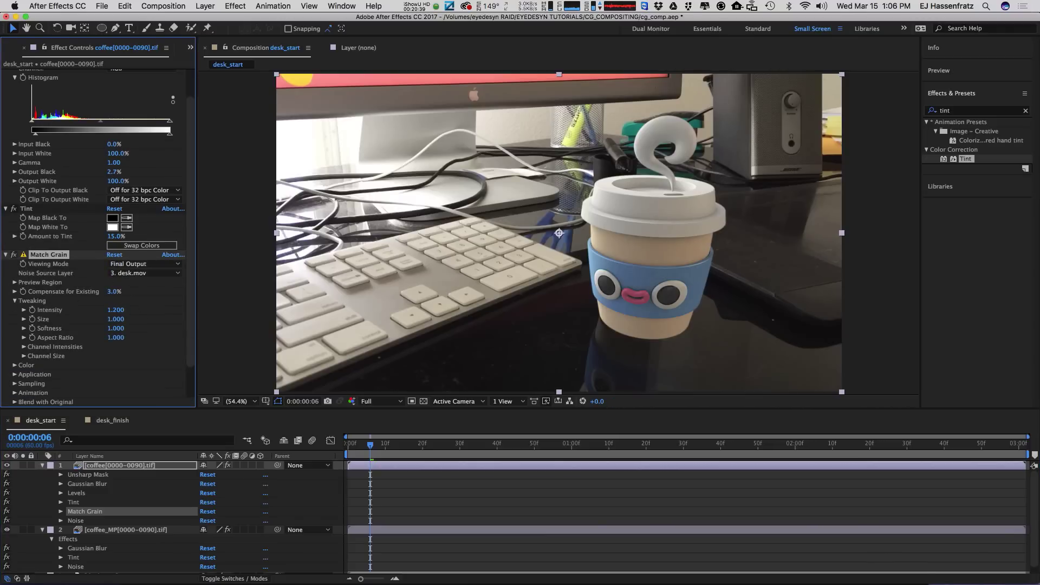
Lower Match Grain's compensation for existing noise on the coffee layer to 1.0%
{"action": "left_click", "coordinate": [114, 292]}
{"action": "type", "text": "2"}
{"action": "key", "text": "Return"}
{"action": "left_click_drag", "start_coordinate": [115, 294], "coordinate": [153, 325]}
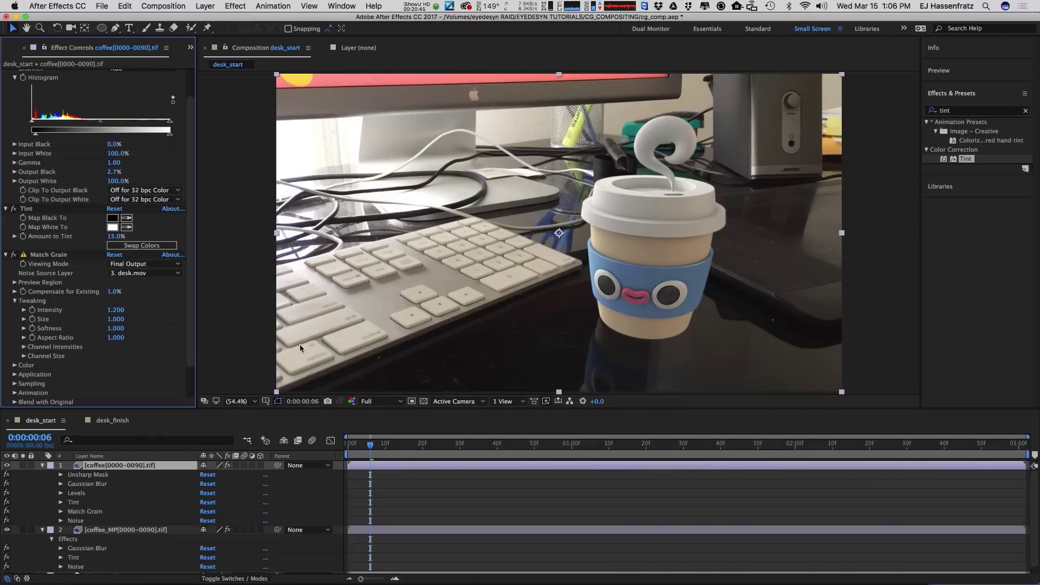
Collapse both coffee layers and toggle all their effects off and on to compare the composite before and after
{"action": "left_click", "coordinate": [42, 465]}
{"action": "left_click", "coordinate": [42, 474]}
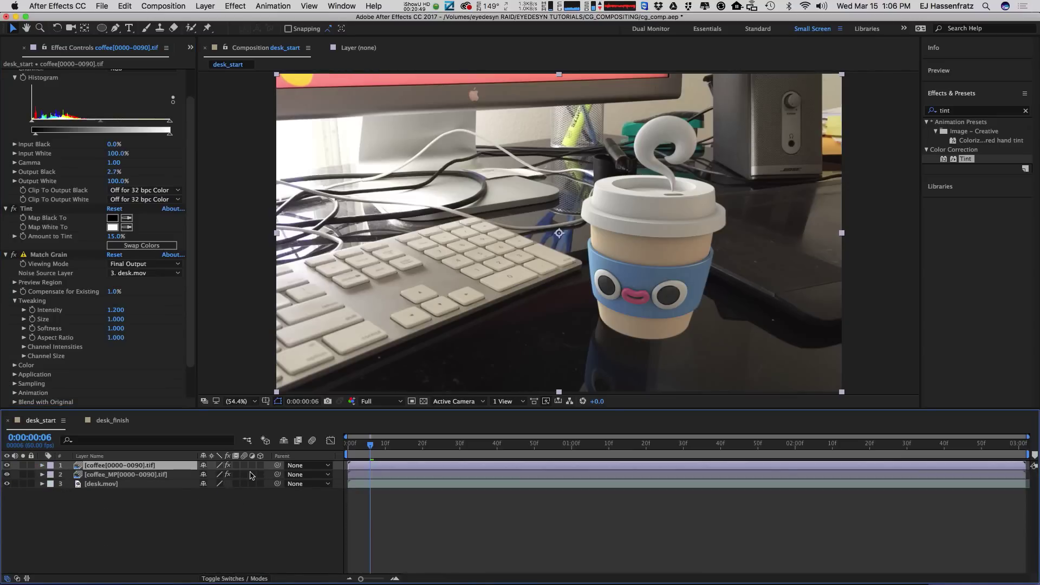
{"action": "left_click", "coordinate": [226, 467]}
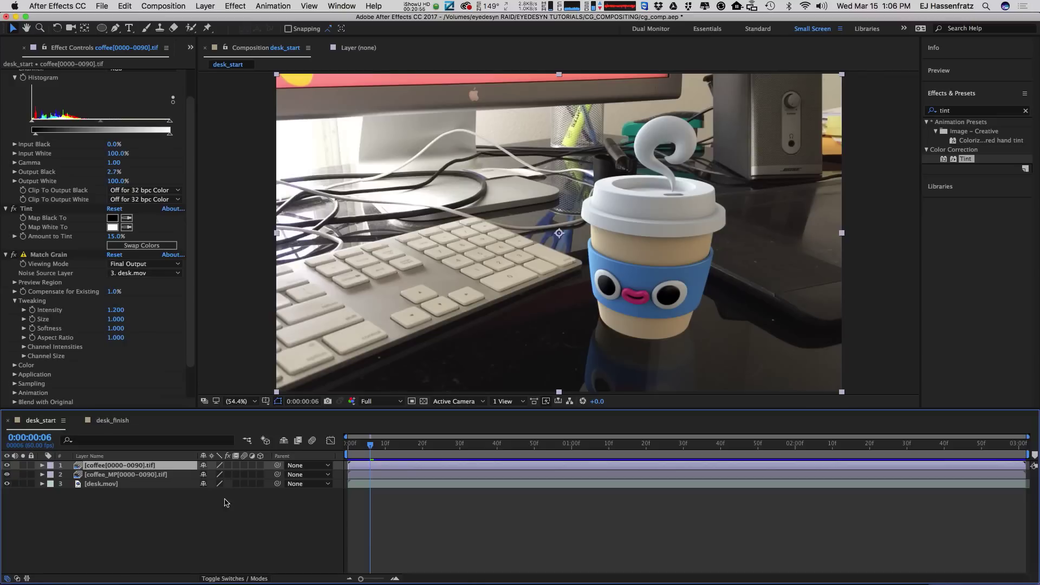
{"action": "left_click_drag", "start_coordinate": [228, 465], "coordinate": [227, 474]}
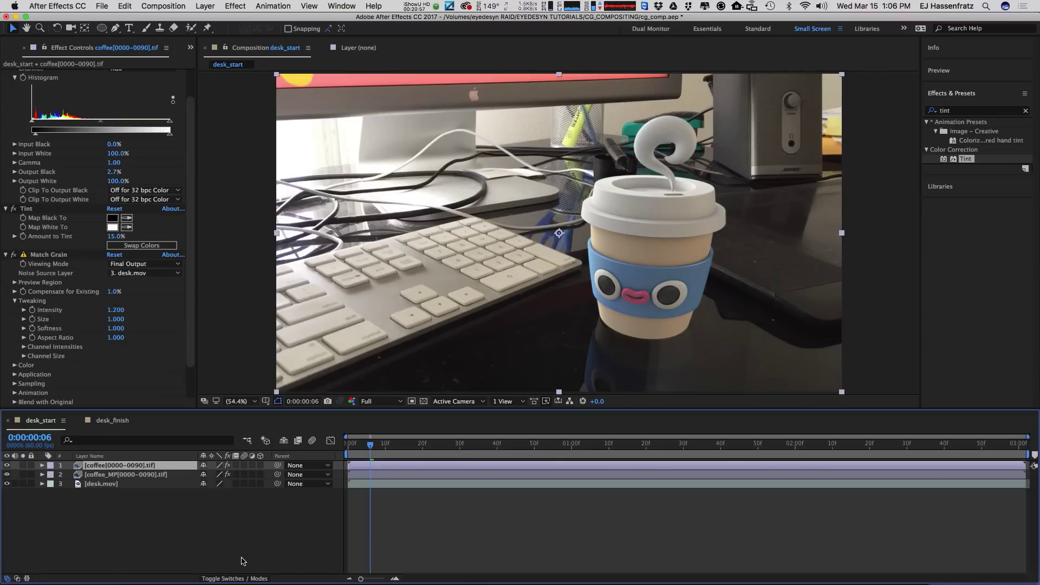
{"action": "mouse_move", "coordinate": [227, 465]}
{"action": "left_mouse_down"}
{"action": "mouse_move", "coordinate": [227, 474]}
{"action": "mouse_move", "coordinate": [228, 465]}
{"action": "left_mouse_up"}
{"action": "scroll", "coordinate": [189, 160], "scroll_direction": "up", "scroll_amount": 2}
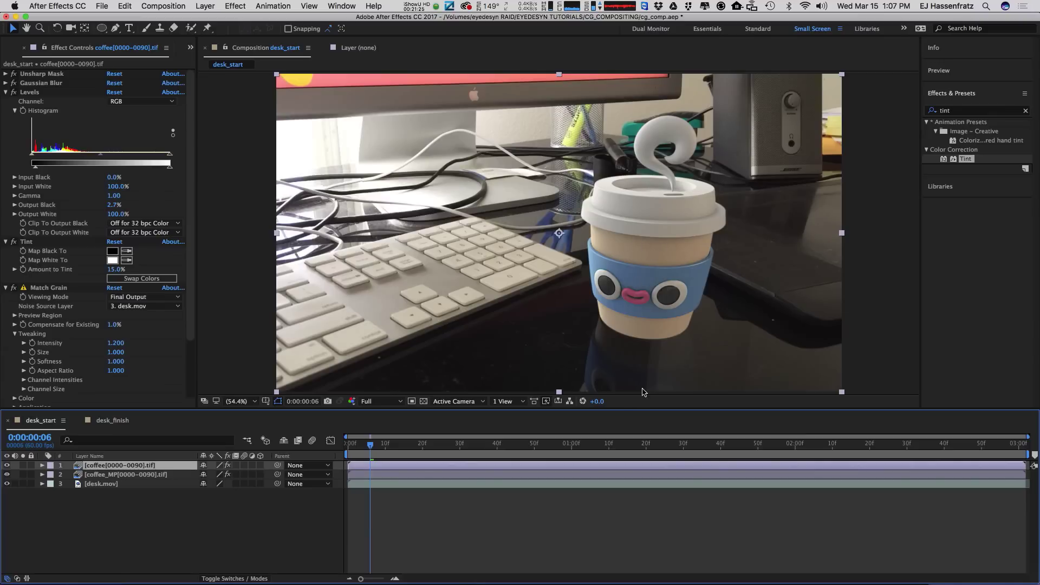
Clear the effects search and add a new adjustment layer named Color Grade above all the other layers
{"action": "left_click", "coordinate": [517, 522]}
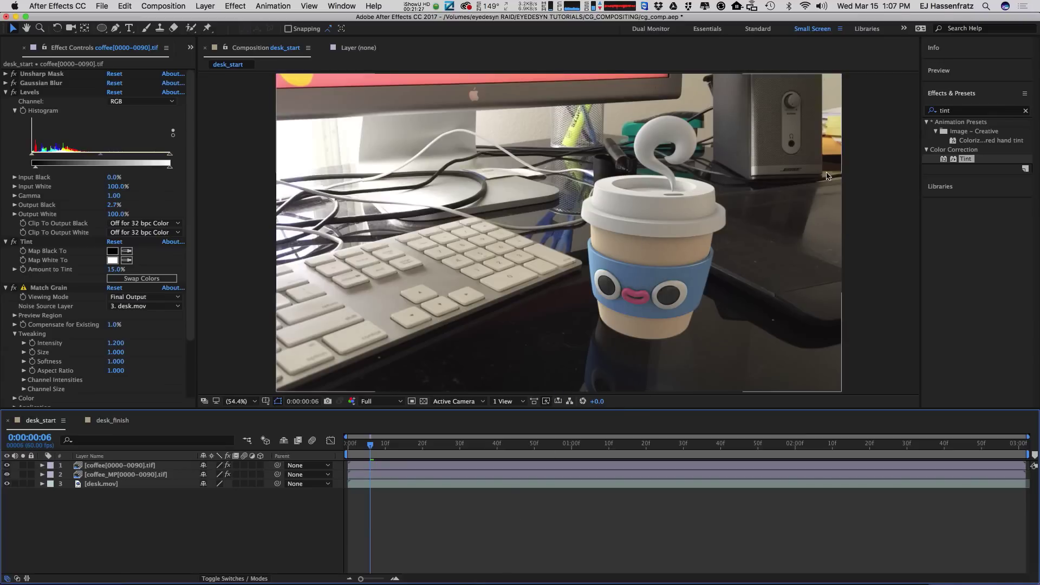
{"action": "left_click", "coordinate": [1026, 111]}
{"action": "left_click", "coordinate": [235, 6]}
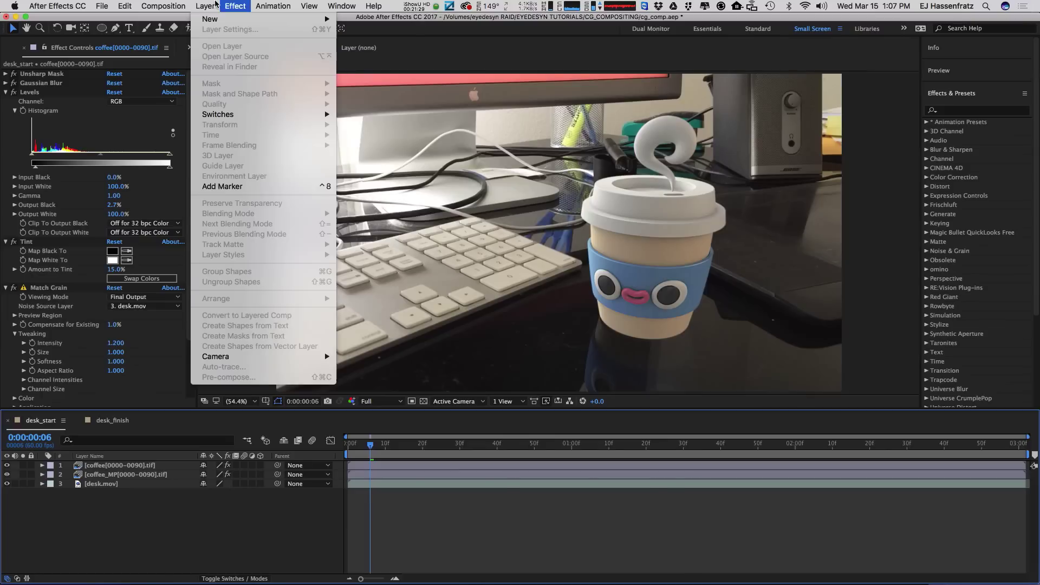
{"action": "left_click", "coordinate": [380, 84]}
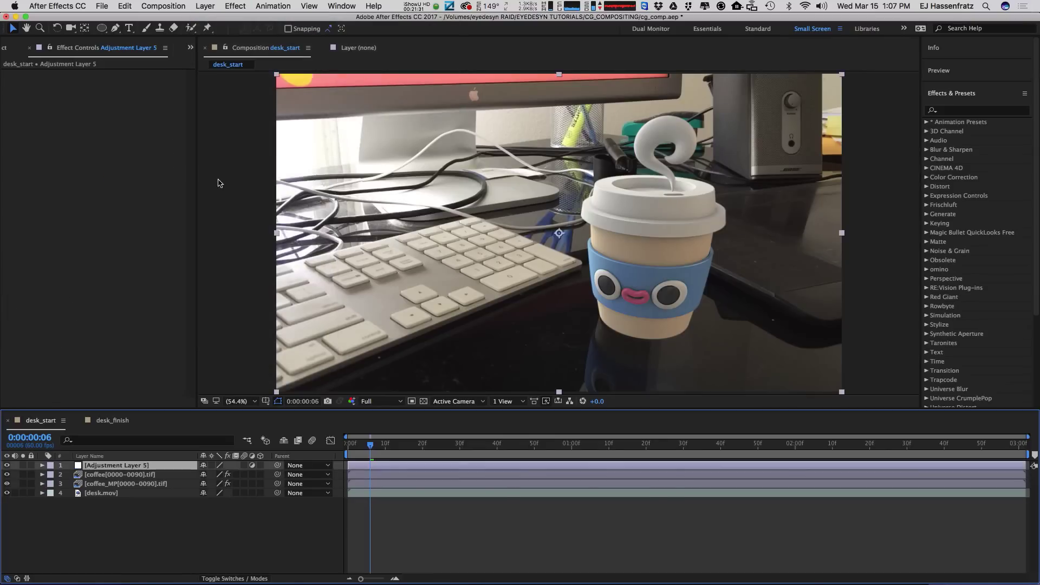
{"action": "key", "text": "Return"}
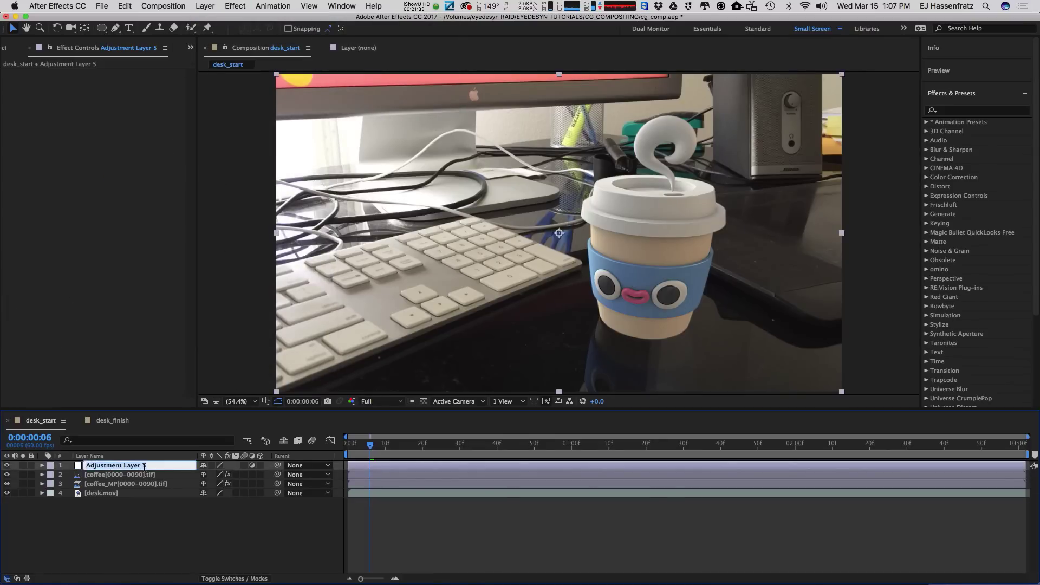
{"action": "type", "text": "Color Grade"}
{"action": "key", "text": "Return"}
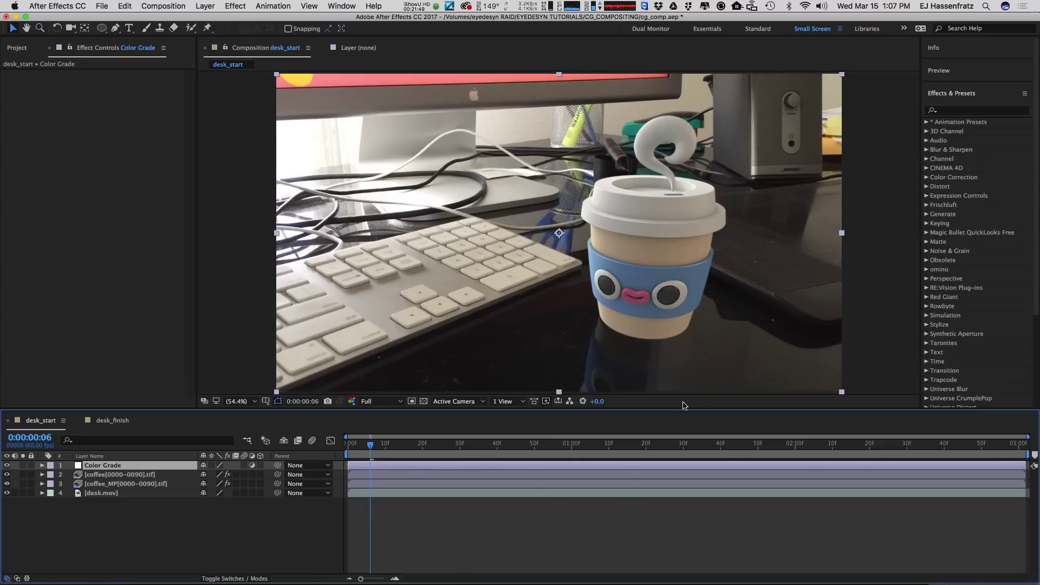
{"action": "left_click", "coordinate": [122, 475]}
{"action": "key", "text": "super+Up"}
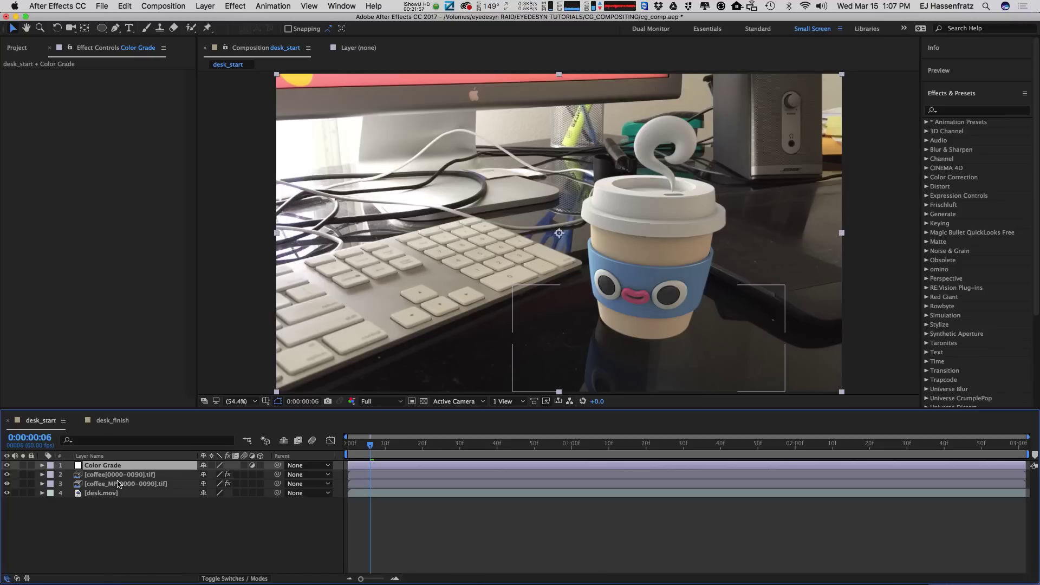
Find the CC Toner effect and apply it to the Color Grade adjustment layer
{"action": "left_click", "coordinate": [978, 112]}
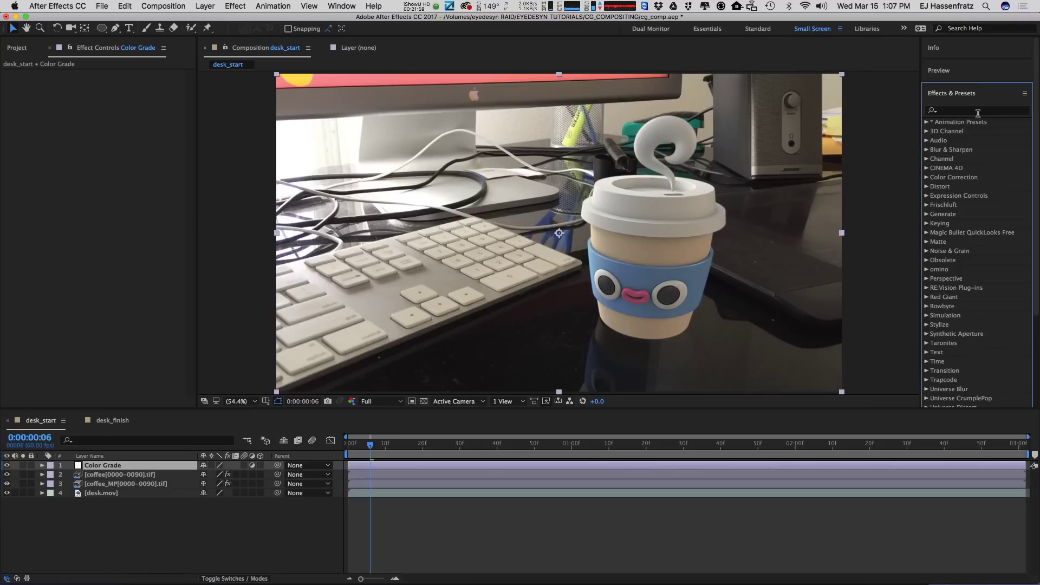
{"action": "type", "text": "cc tone"}
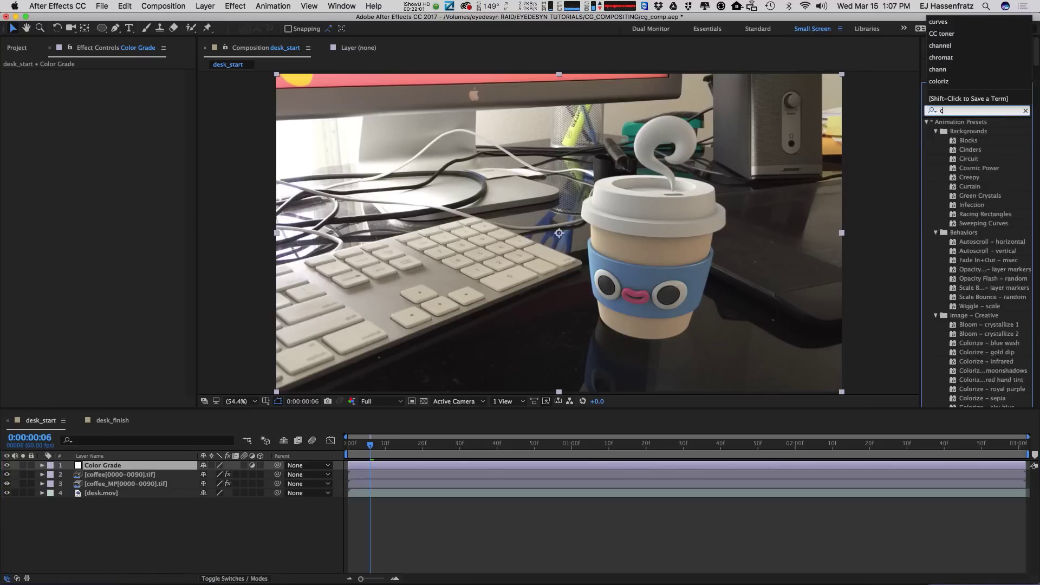
{"action": "left_click_drag", "start_coordinate": [967, 132], "coordinate": [137, 475]}
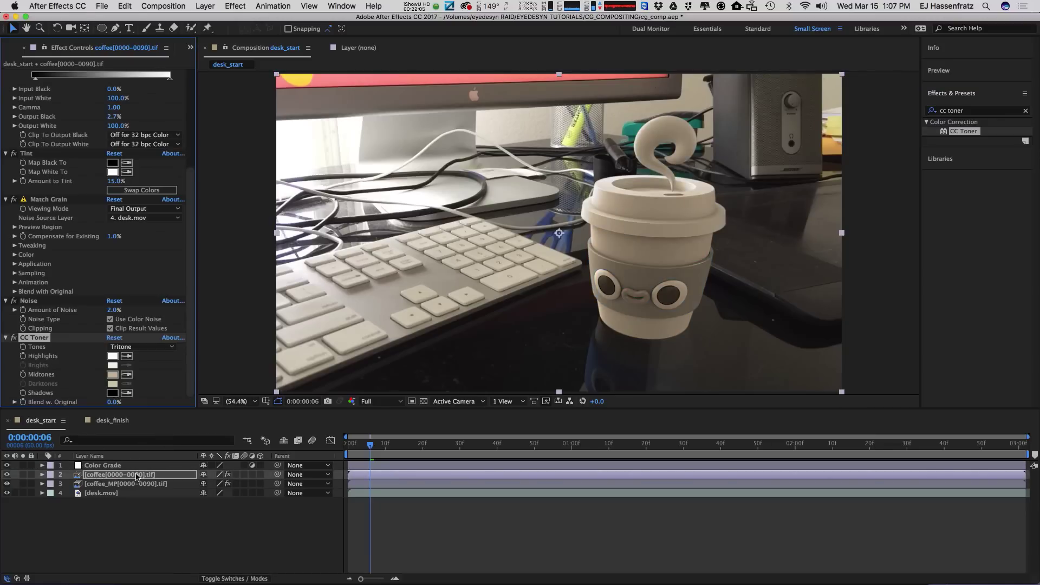
{"action": "key", "text": "super+z"}
{"action": "left_click_drag", "start_coordinate": [963, 132], "coordinate": [117, 467]}
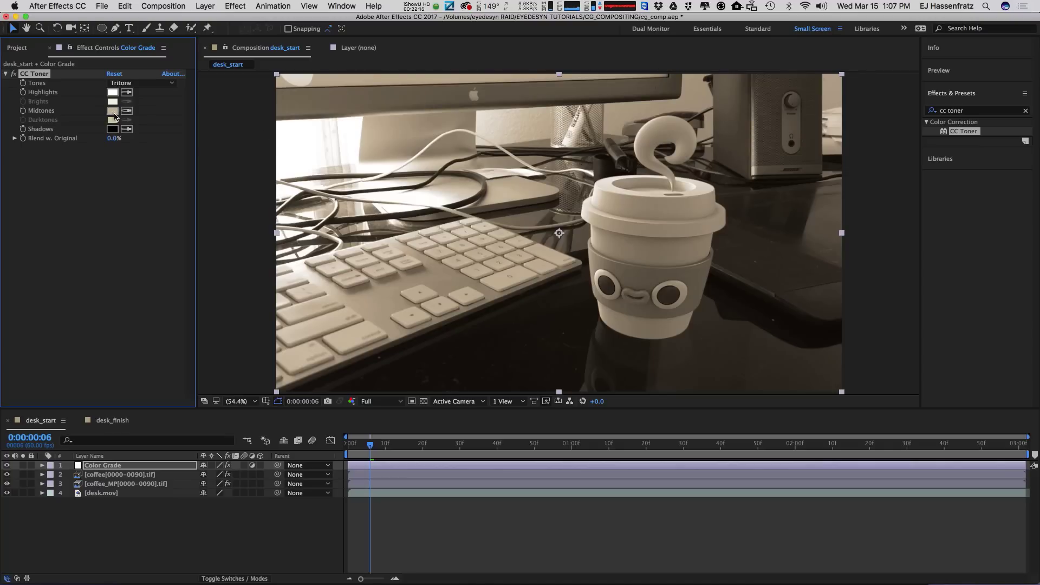
Set CC Toner's Highlights color to a pale blue
{"action": "left_click", "coordinate": [113, 92]}
{"action": "left_click", "coordinate": [167, 286]}
{"action": "left_click", "coordinate": [164, 265]}
{"action": "left_click", "coordinate": [284, 325]}
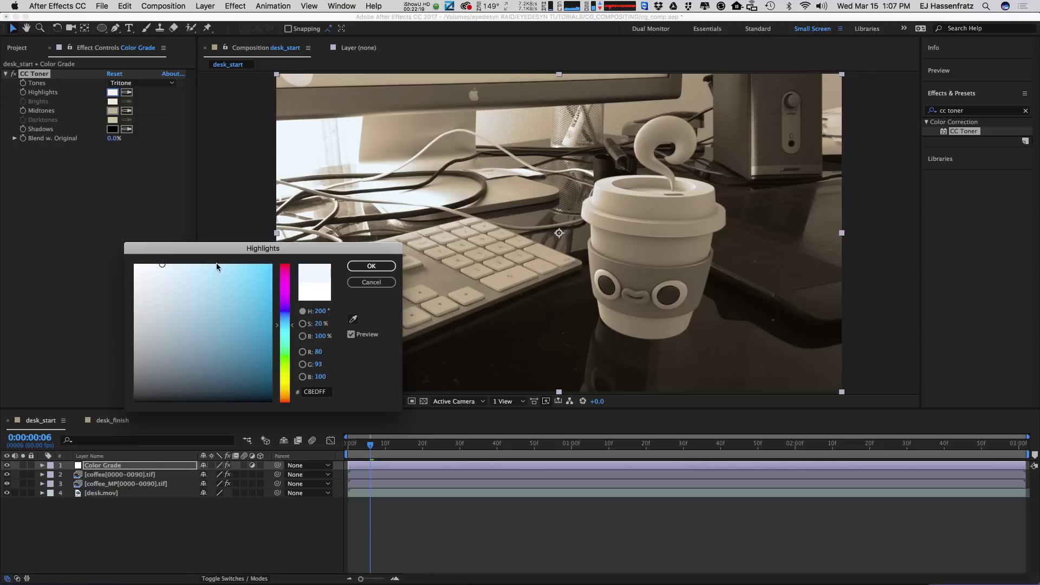
{"action": "left_click", "coordinate": [370, 266]}
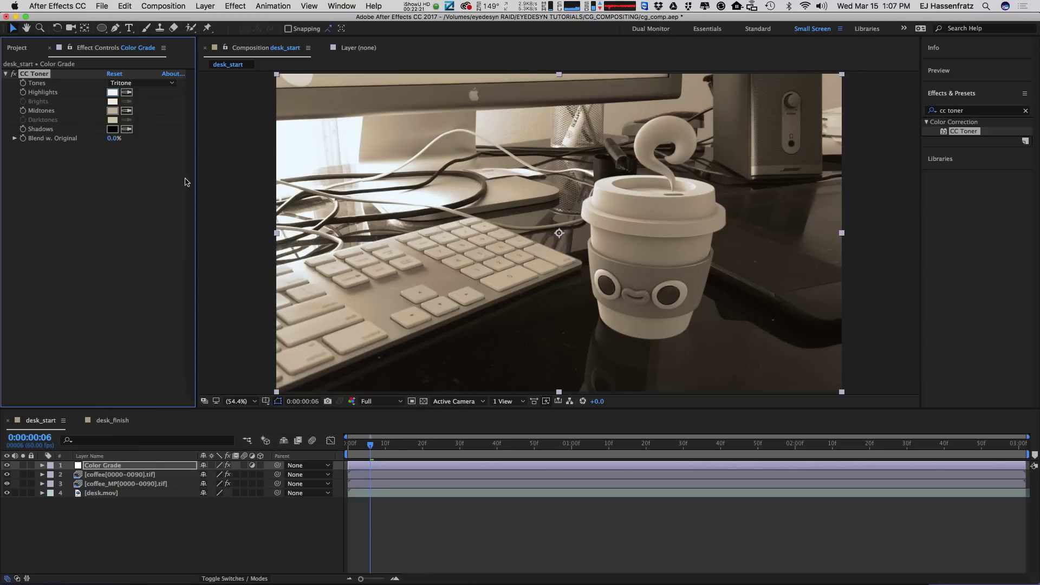
Set CC Toner's Midtones color to a saturated light blue
{"action": "left_click", "coordinate": [112, 111]}
{"action": "left_click", "coordinate": [225, 290]}
{"action": "left_click", "coordinate": [284, 344]}
{"action": "mouse_move", "coordinate": [225, 290]}
{"action": "left_mouse_down"}
{"action": "mouse_move", "coordinate": [243, 275]}
{"action": "mouse_move", "coordinate": [258, 289]}
{"action": "left_mouse_up"}
{"action": "left_click", "coordinate": [287, 328]}
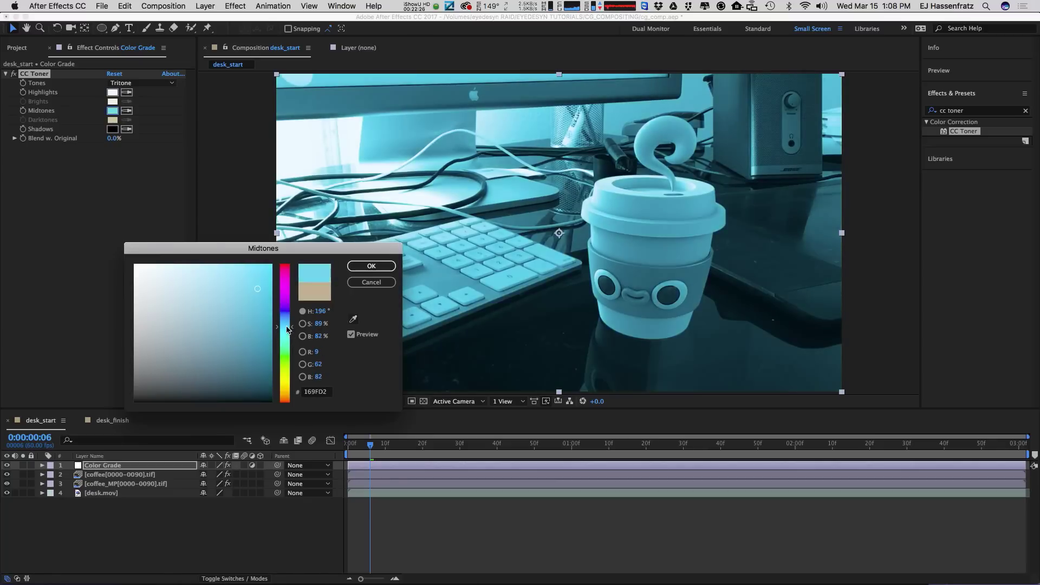
{"action": "left_click", "coordinate": [371, 266]}
Set CC Toner's Shadows color to the very dark red 150000
{"action": "left_click", "coordinate": [113, 130]}
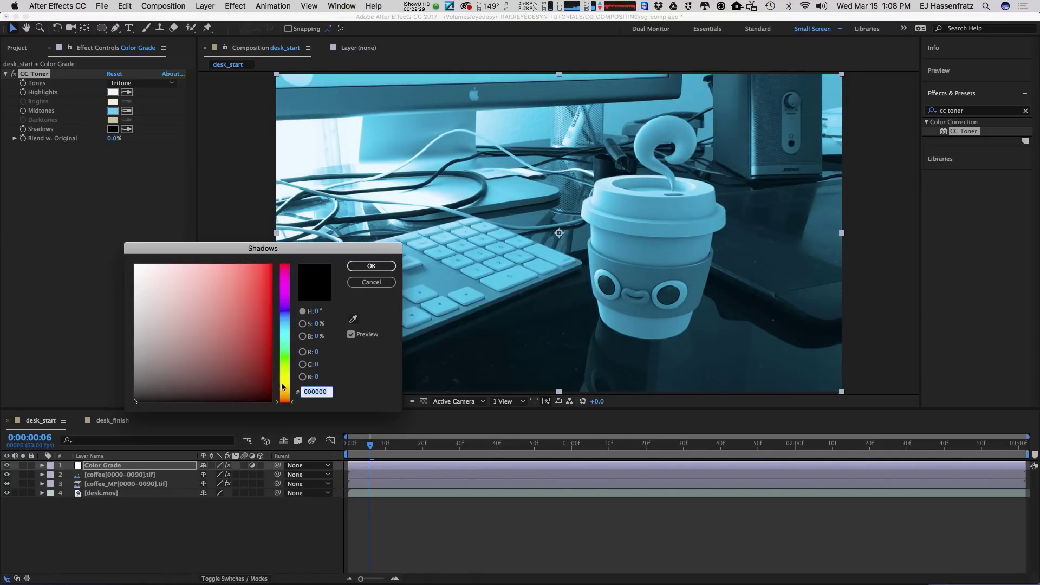
{"action": "left_click", "coordinate": [271, 384]}
{"action": "mouse_move", "coordinate": [292, 393]}
{"action": "left_mouse_down"}
{"action": "mouse_move", "coordinate": [294, 314]}
{"action": "mouse_move", "coordinate": [299, 406]}
{"action": "left_mouse_up"}
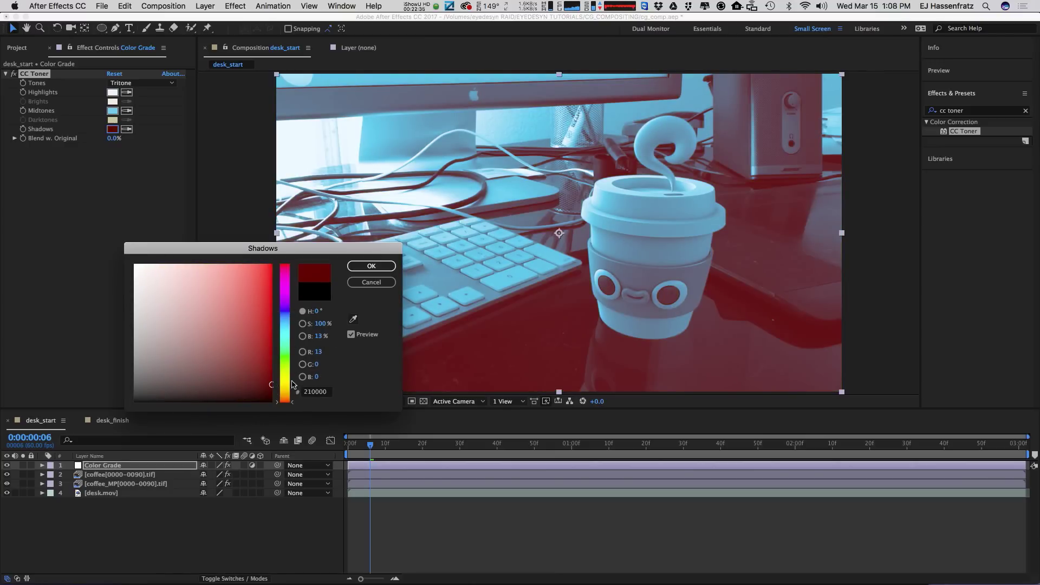
{"action": "left_click_drag", "start_coordinate": [272, 385], "coordinate": [272, 391]}
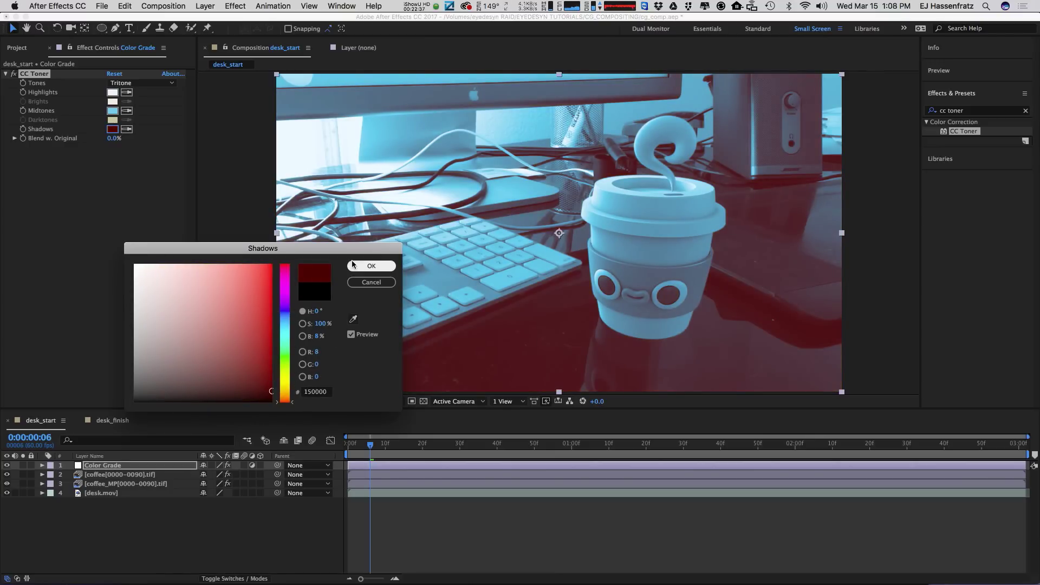
{"action": "left_click", "coordinate": [352, 264]}
Set CC Toner's Blend w. Original to 87%, comparing the image with the effect off and on
{"action": "left_click_drag", "start_coordinate": [114, 140], "coordinate": [161, 141]}
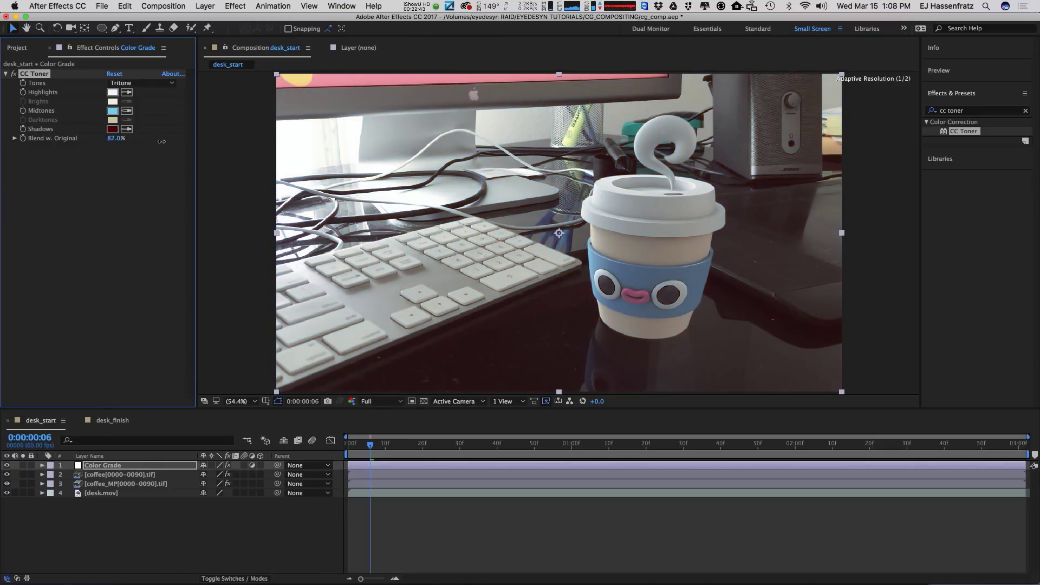
{"action": "left_click", "coordinate": [116, 138]}
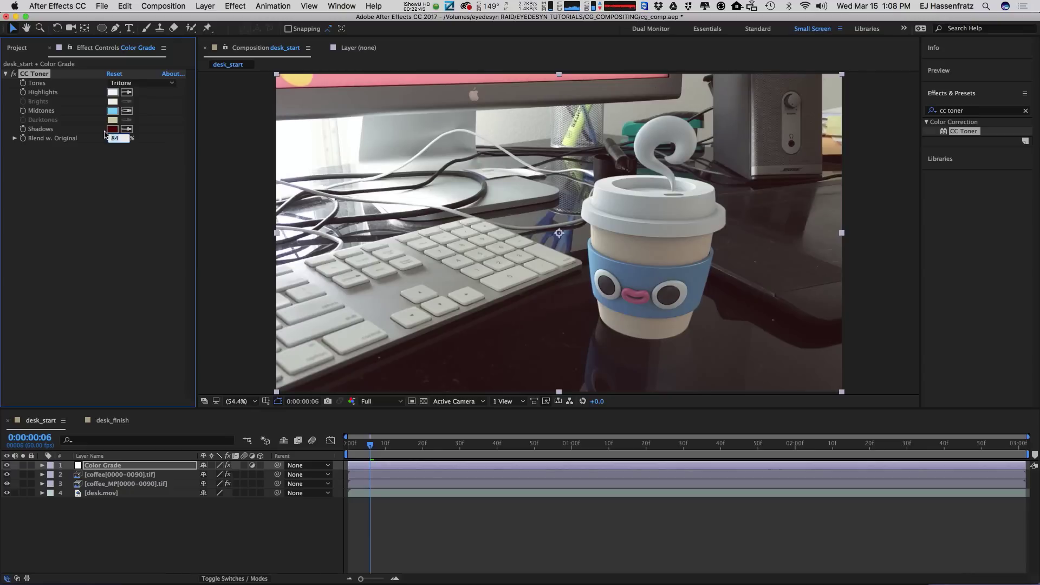
{"action": "type", "text": "85"}
{"action": "key", "text": "Return"}
{"action": "left_click", "coordinate": [14, 75]}
{"action": "left_click", "coordinate": [14, 74]}
{"action": "mouse_move", "coordinate": [116, 139]}
{"action": "left_mouse_down"}
{"action": "mouse_move", "coordinate": [100, 140]}
{"action": "mouse_move", "coordinate": [120, 143]}
{"action": "left_mouse_up"}
Find the Curves effect and apply it to the Color Grade layer below CC Toner
{"action": "left_click", "coordinate": [961, 111]}
{"action": "left_click_drag", "start_coordinate": [961, 113], "coordinate": [877, 110]}
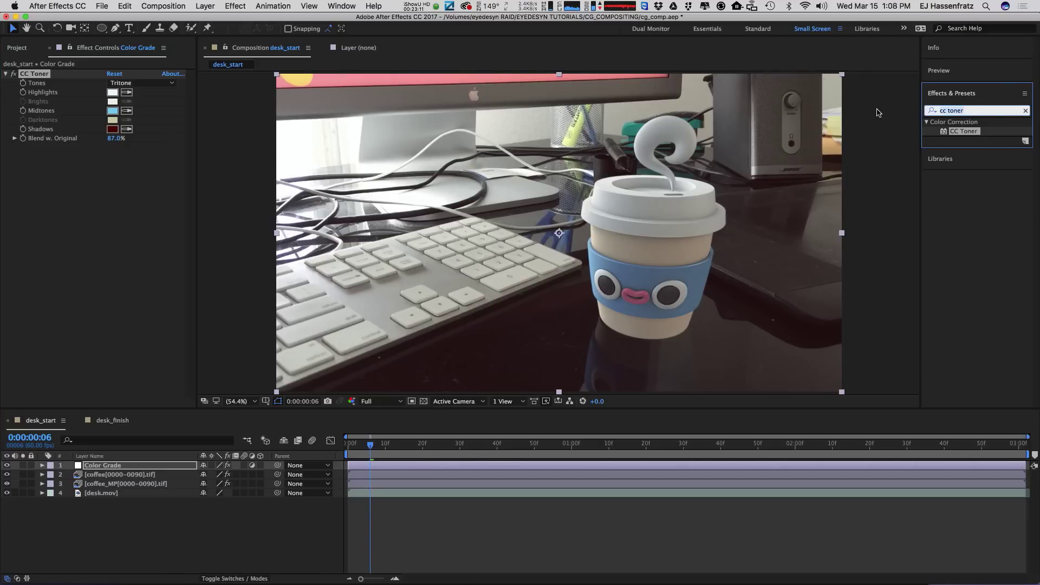
{"action": "type", "text": "cunrves"}
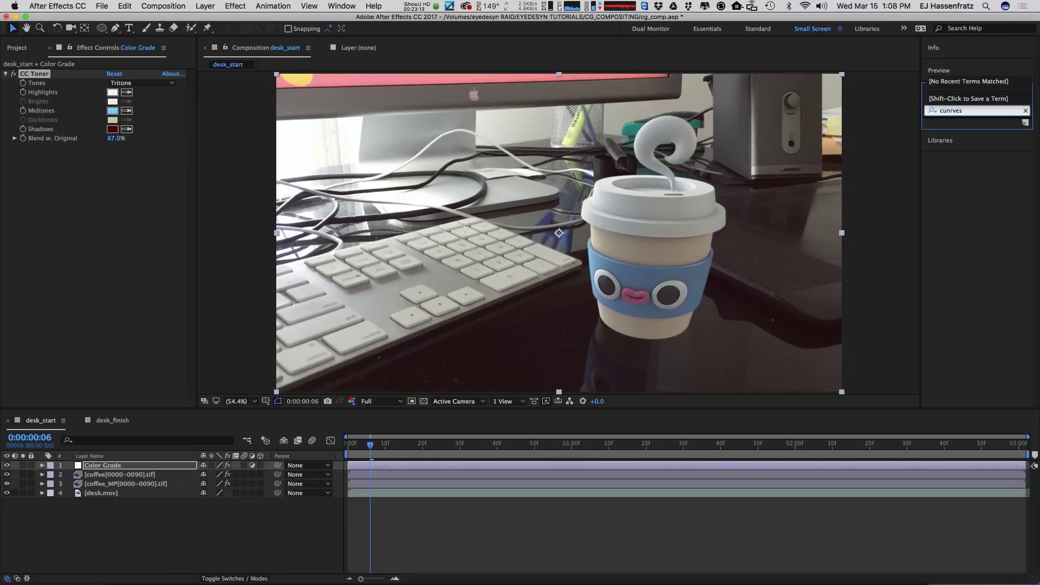
{"action": "type", "text": "r"}
{"action": "key", "text": "BackSpace"}
{"action": "key", "text": "BackSpace"}
{"action": "type", "text": "rves"}
{"action": "left_click_drag", "start_coordinate": [963, 163], "coordinate": [130, 216]}
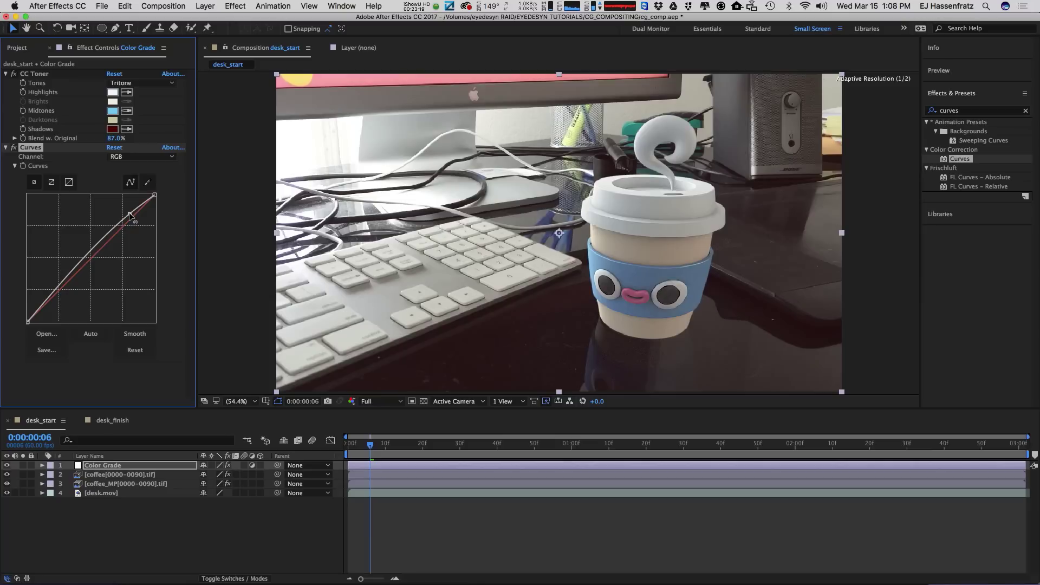
Shape the RGB curve into an S by lowering the shadows, raising the highlights and anchoring the midtones
{"action": "mouse_move", "coordinate": [59, 293]}
{"action": "left_mouse_down"}
{"action": "mouse_move", "coordinate": [56, 325]}
{"action": "mouse_move", "coordinate": [57, 299]}
{"action": "left_mouse_up"}
{"action": "left_click", "coordinate": [142, 157]}
{"action": "left_click", "coordinate": [129, 162]}
{"action": "left_click_drag", "start_coordinate": [130, 215], "coordinate": [124, 211]}
{"action": "left_click_drag", "start_coordinate": [58, 299], "coordinate": [58, 300]}
{"action": "left_click_drag", "start_coordinate": [125, 212], "coordinate": [130, 212]}
{"action": "left_click_drag", "start_coordinate": [91, 260], "coordinate": [90, 260]}
{"action": "left_click_drag", "start_coordinate": [58, 301], "coordinate": [57, 302]}
{"action": "left_click_drag", "start_coordinate": [130, 208], "coordinate": [136, 202]}
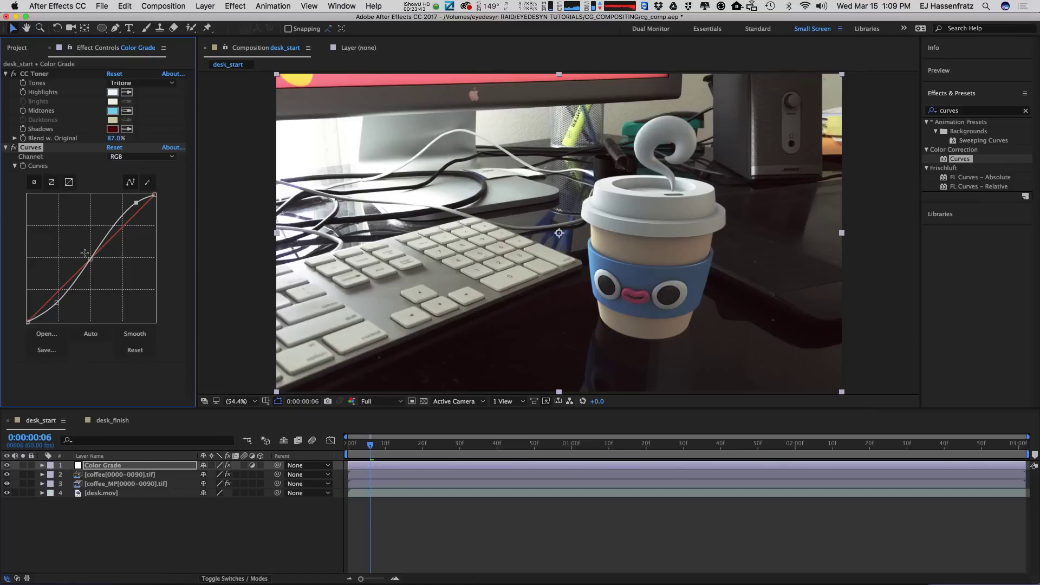
Compare the image with Curves off and on, and slightly ease the RGB curve's shadow point
{"action": "left_click", "coordinate": [15, 148]}
{"action": "left_click", "coordinate": [15, 147]}
{"action": "left_click_drag", "start_coordinate": [120, 217], "coordinate": [120, 222]}
{"action": "left_click_drag", "start_coordinate": [57, 302], "coordinate": [56, 300]}
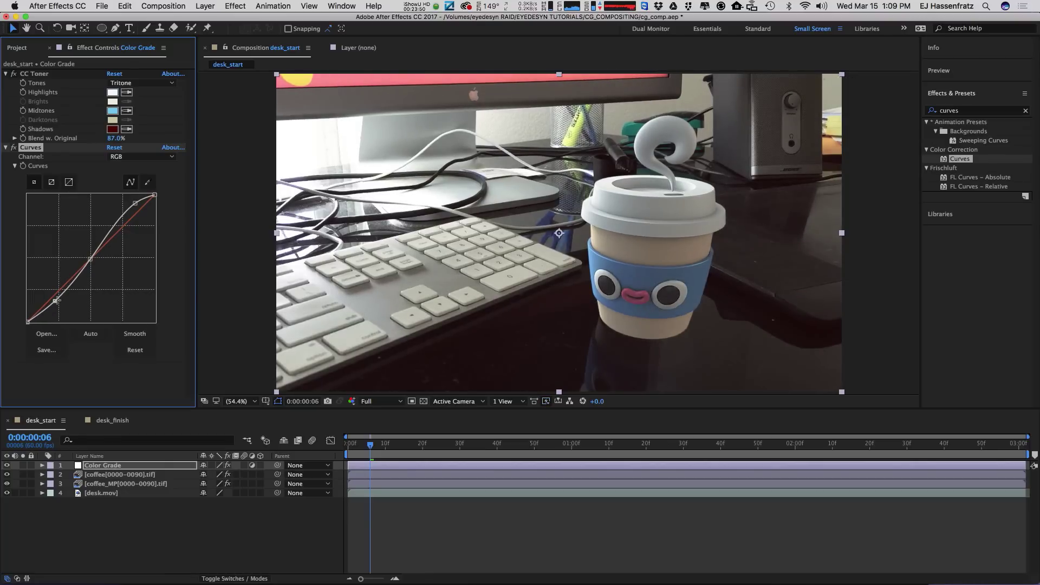
Add a highlight point to the Red channel curve and lift the midtones of the Blue channel curve
{"action": "left_click", "coordinate": [137, 157]}
{"action": "left_click", "coordinate": [135, 180]}
{"action": "left_click_drag", "start_coordinate": [125, 225], "coordinate": [125, 215]}
{"action": "left_click", "coordinate": [138, 157]}
{"action": "left_click", "coordinate": [130, 199]}
{"action": "left_click_drag", "start_coordinate": [57, 285], "coordinate": [58, 286]}
{"action": "left_click_drag", "start_coordinate": [90, 250], "coordinate": [83, 249]}
Compare the image with Curves off and on, and reduce the Blue channel's midtone lift
{"action": "left_click", "coordinate": [13, 147]}
{"action": "left_click", "coordinate": [13, 148]}
{"action": "left_click", "coordinate": [11, 150]}
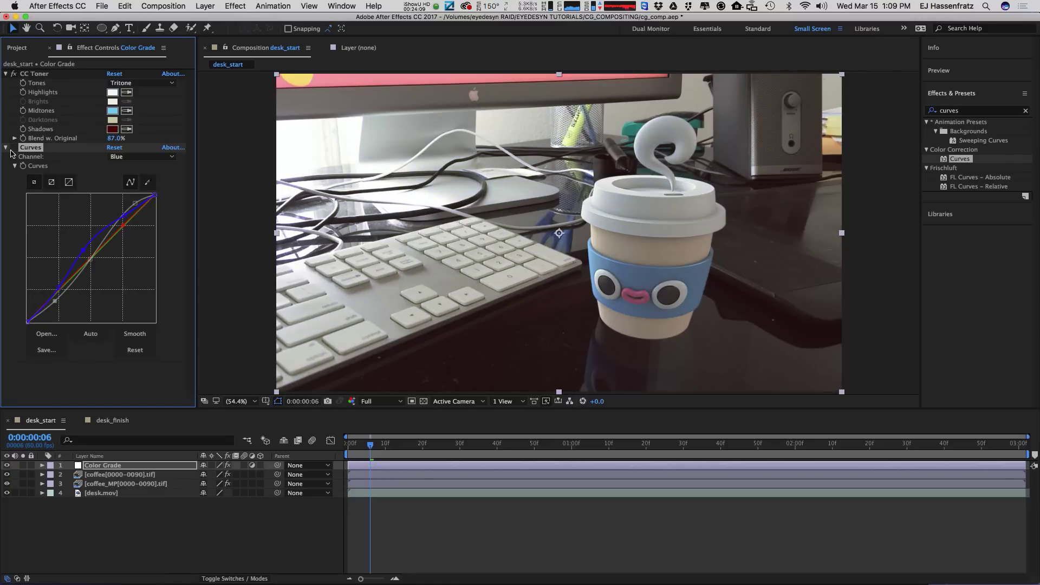
{"action": "left_click", "coordinate": [13, 150]}
{"action": "mouse_move", "coordinate": [84, 250]}
{"action": "left_mouse_down"}
{"action": "mouse_move", "coordinate": [101, 250]}
{"action": "mouse_move", "coordinate": [101, 241]}
{"action": "left_mouse_up"}
Soften the RGB curve by easing its shadow and highlight points and removing the midtone point
{"action": "left_click_drag", "start_coordinate": [53, 300], "coordinate": [55, 295]}
{"action": "left_click_drag", "start_coordinate": [135, 203], "coordinate": [127, 215]}
{"action": "left_click_drag", "start_coordinate": [90, 260], "coordinate": [93, 260]}
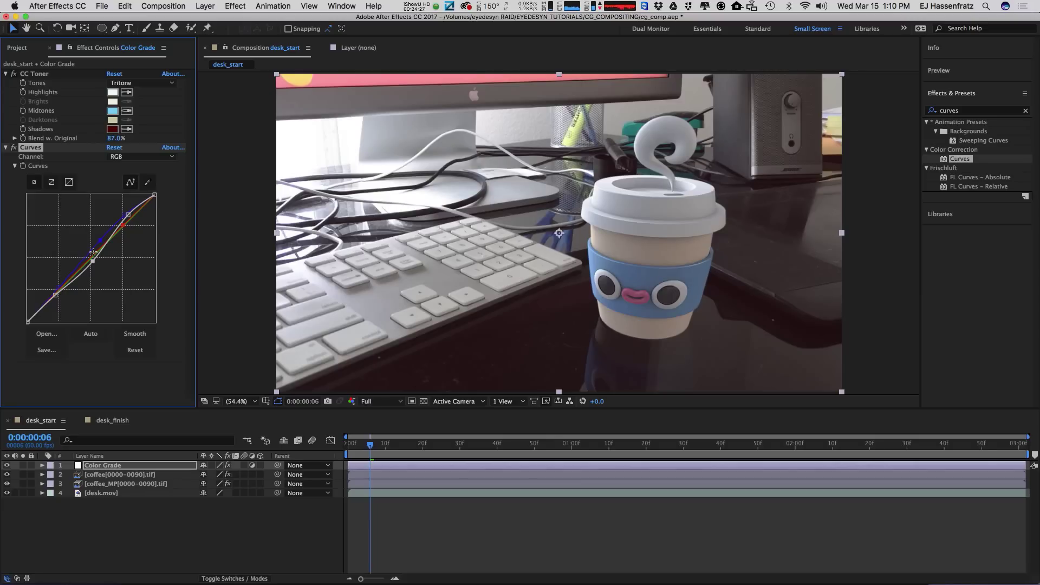
{"action": "left_click_drag", "start_coordinate": [55, 294], "coordinate": [53, 296]}
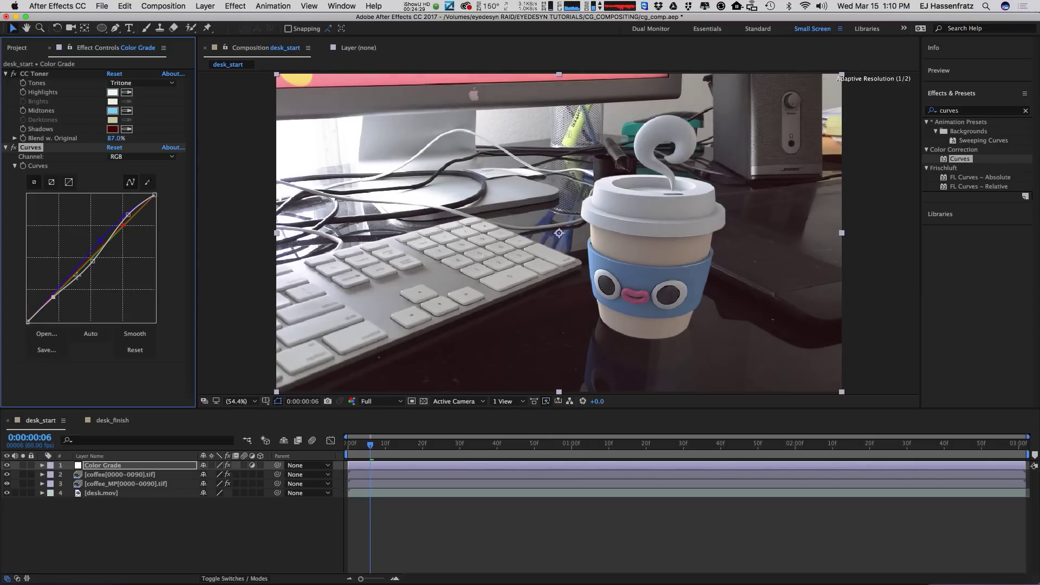
{"action": "left_click_drag", "start_coordinate": [93, 262], "coordinate": [270, 225]}
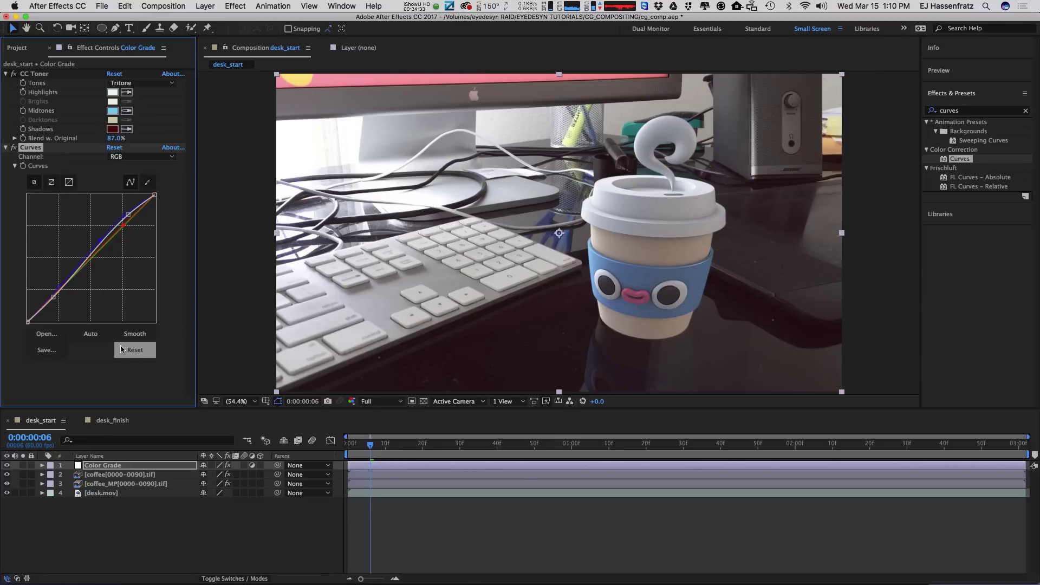
Search the effects for blur and apply Gaussian Blur to the Color Grade layer below Curves
{"action": "left_click", "coordinate": [113, 475]}
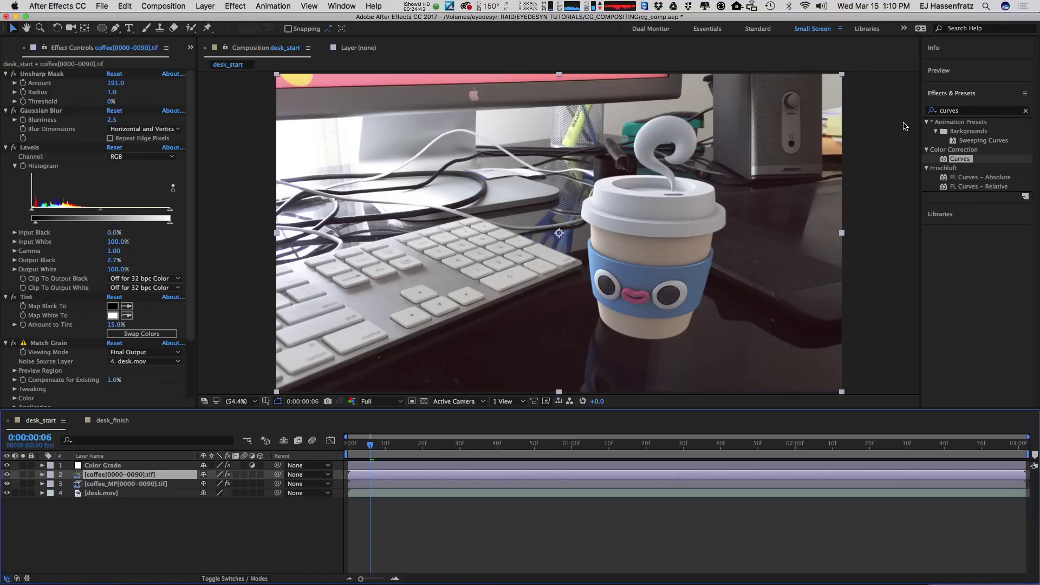
{"action": "left_click_drag", "start_coordinate": [1000, 112], "coordinate": [865, 105]}
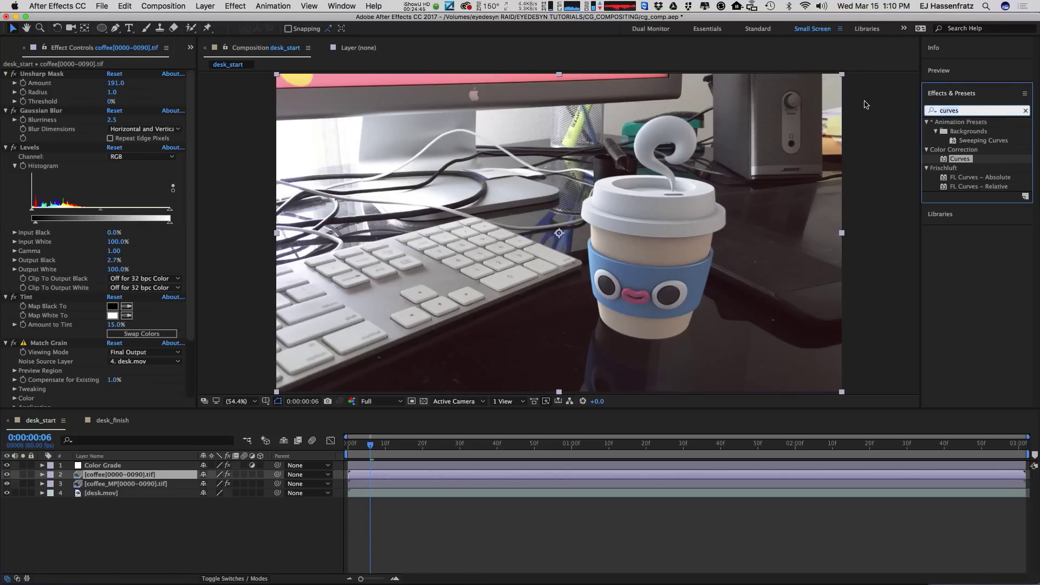
{"action": "type", "text": "blur"}
{"action": "left_click_drag", "start_coordinate": [981, 326], "coordinate": [55, 332]}
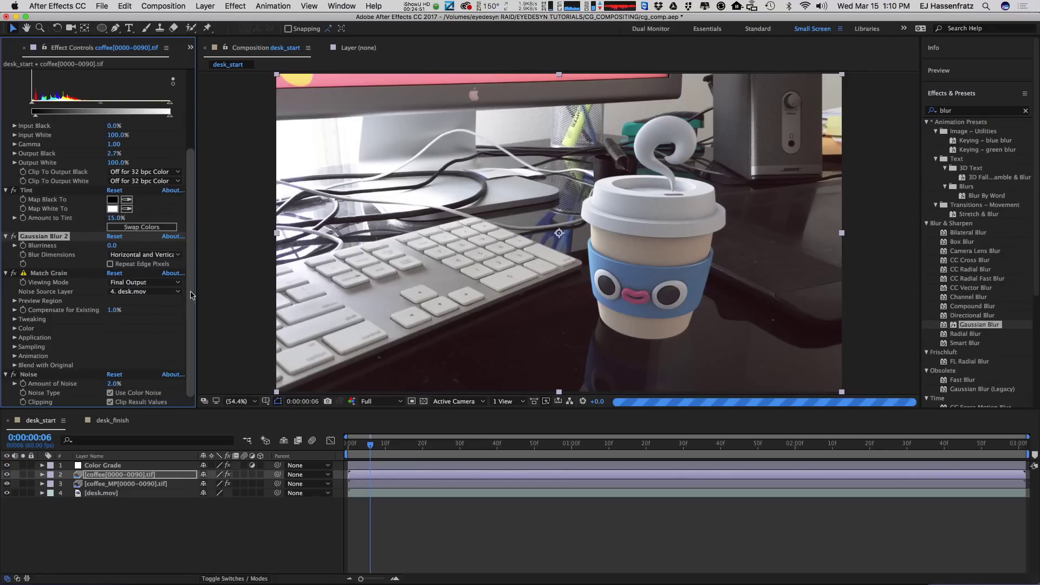
{"action": "key", "text": "Delete"}
{"action": "left_click", "coordinate": [114, 465]}
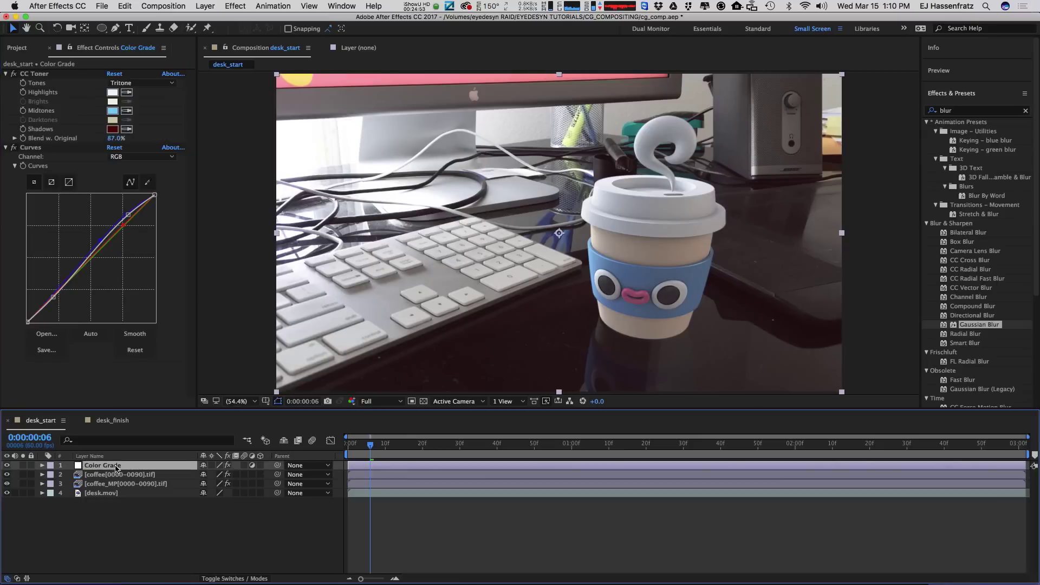
{"action": "left_click_drag", "start_coordinate": [954, 335], "coordinate": [103, 369]}
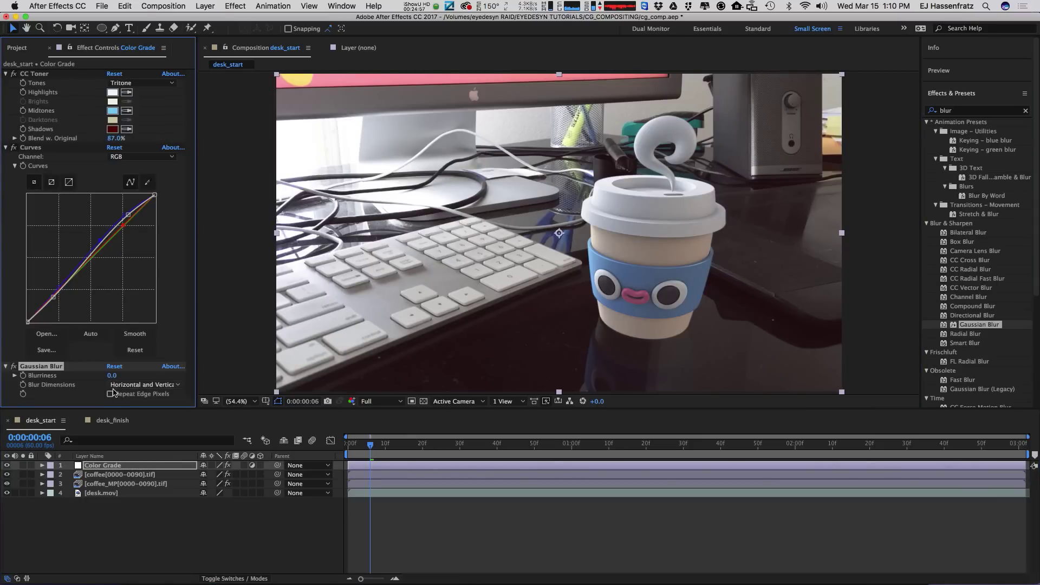
Turn on Repeat Edge Pixels for the Color Grade layer's Gaussian Blur and set its Blurriness to 1.0
{"action": "left_click", "coordinate": [125, 406]}
{"action": "left_click", "coordinate": [110, 394]}
{"action": "left_click_drag", "start_coordinate": [112, 375], "coordinate": [118, 377]}
{"action": "left_click", "coordinate": [111, 375]}
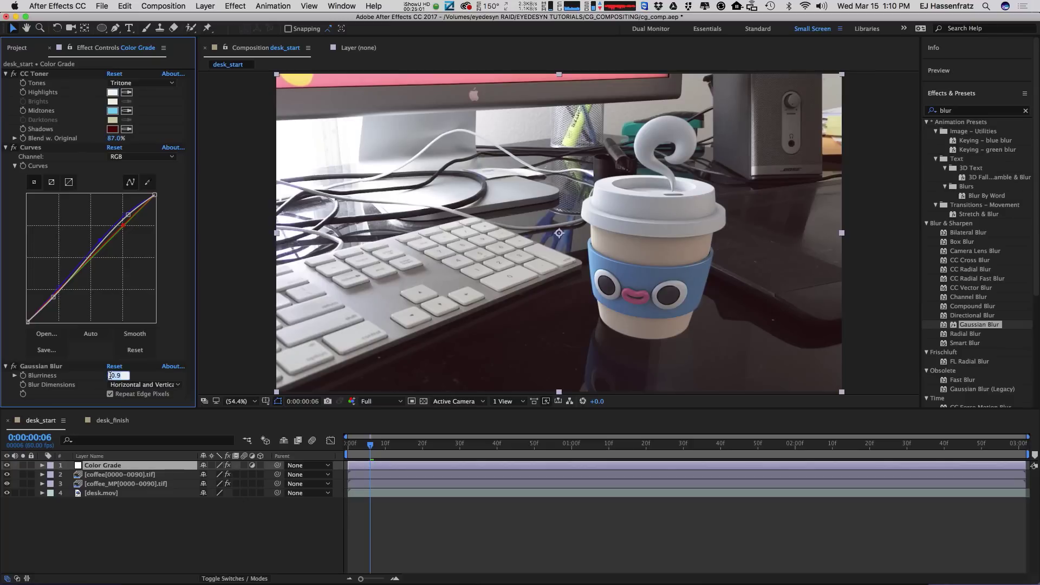
{"action": "key", "text": "Return"}
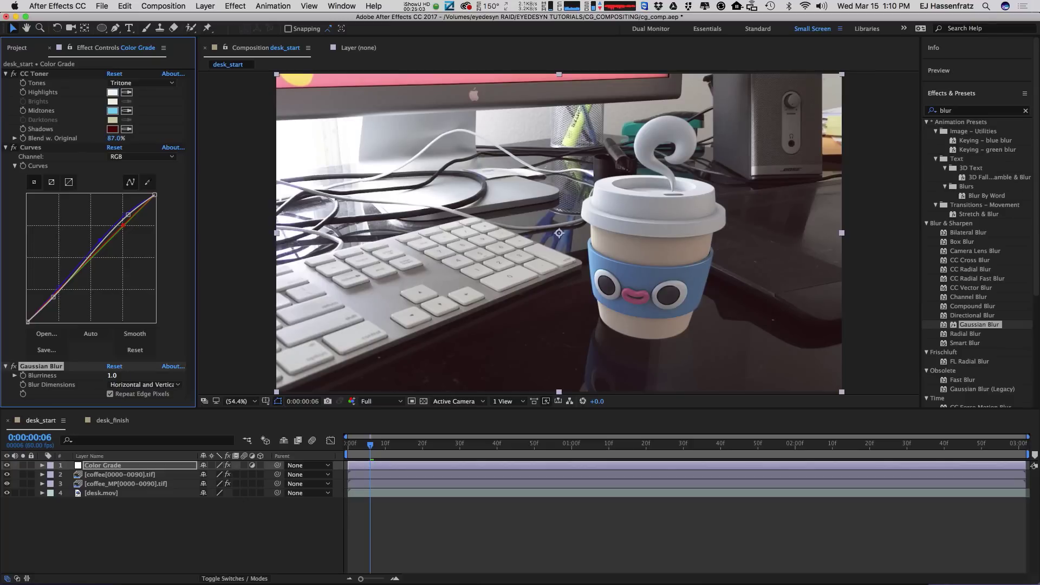
Raise the Color Grade layer's Gaussian Blur Blurriness to 2.0 while viewing the cup and keyboard edges at 400%
{"action": "key", "text": "period"}
{"action": "key", "text": "period"}
{"action": "key", "text": "period"}
{"action": "key", "text": "space"}
{"action": "left_click_drag", "start_coordinate": [681, 258], "coordinate": [400, 199]}
{"action": "left_click", "coordinate": [112, 376]}
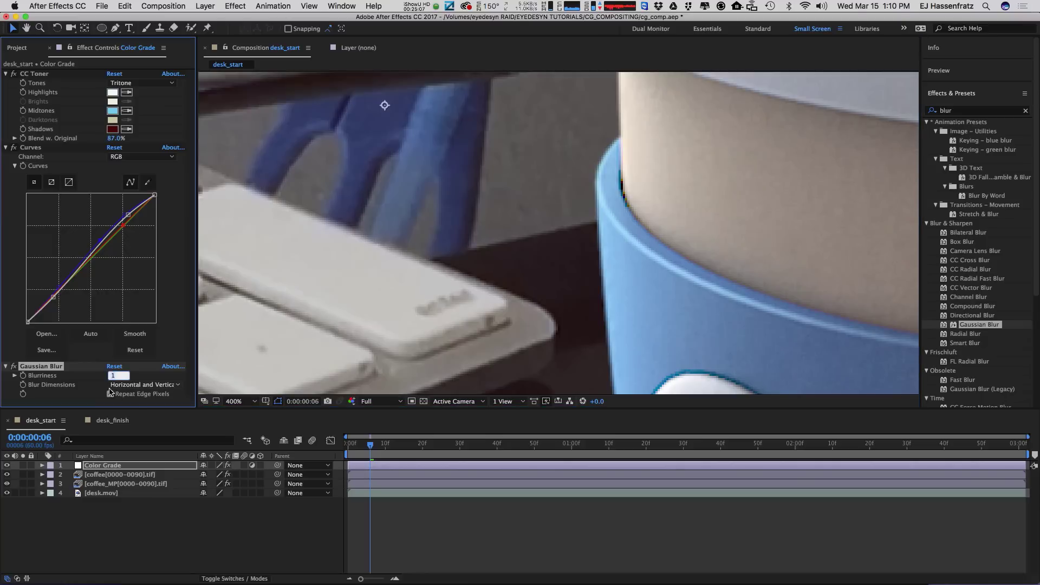
{"action": "type", "text": "2"}
{"action": "key", "text": "Return"}
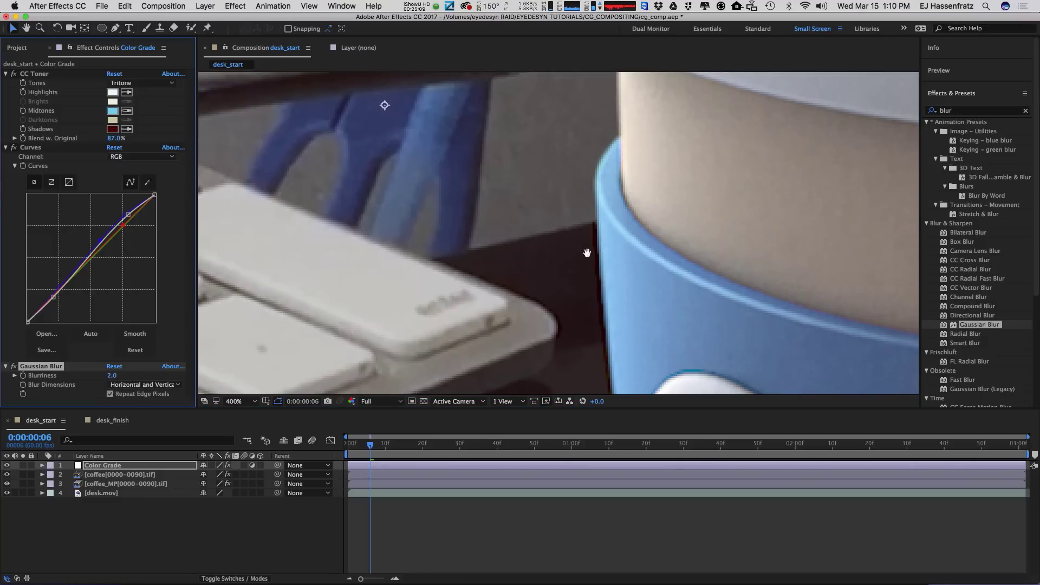
Compare the edges around the cup's eye and the keyboard with the Gaussian Blur off and on
{"action": "left_click_drag", "start_coordinate": [586, 253], "coordinate": [580, 133]}
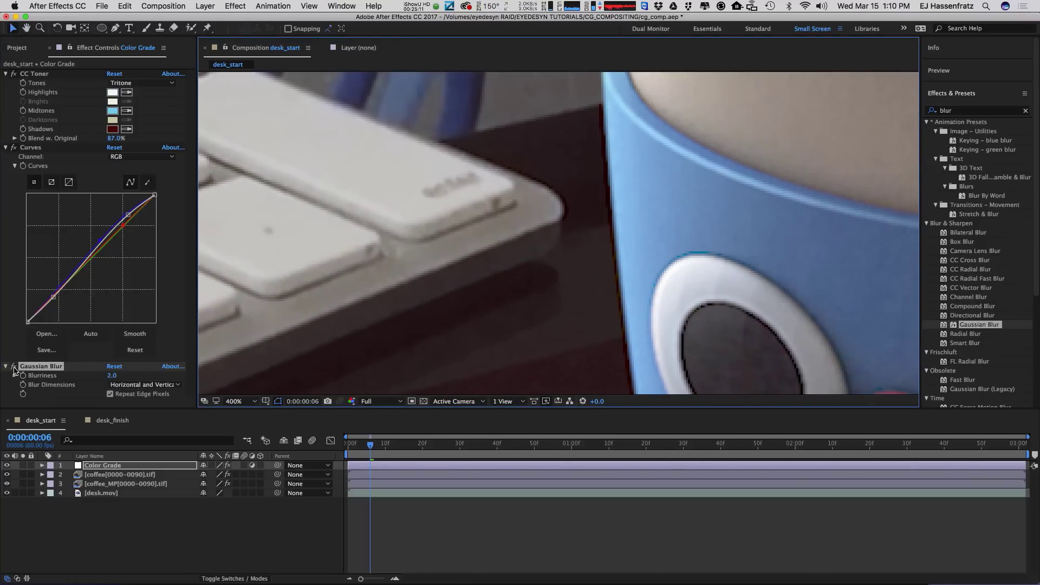
{"action": "left_click", "coordinate": [17, 372]}
{"action": "left_click", "coordinate": [14, 366]}
{"action": "left_click", "coordinate": [15, 367]}
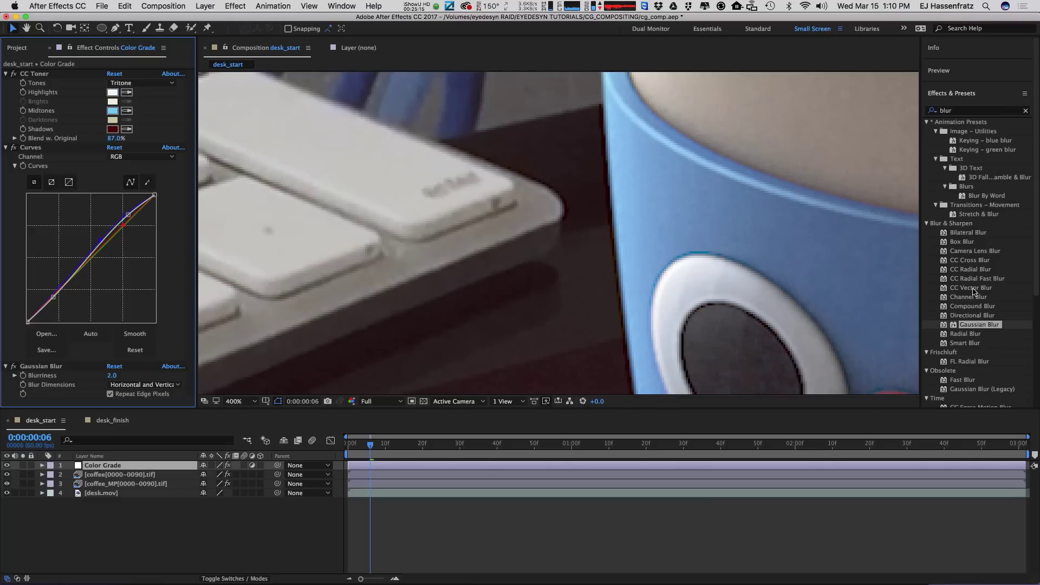
Add Unsharp Mask to the Color Grade layer above Gaussian Blur and set its Amount to 111
{"action": "left_click", "coordinate": [975, 111]}
{"action": "type", "text": "unsharp"}
{"action": "left_click_drag", "start_coordinate": [978, 137], "coordinate": [108, 358]}
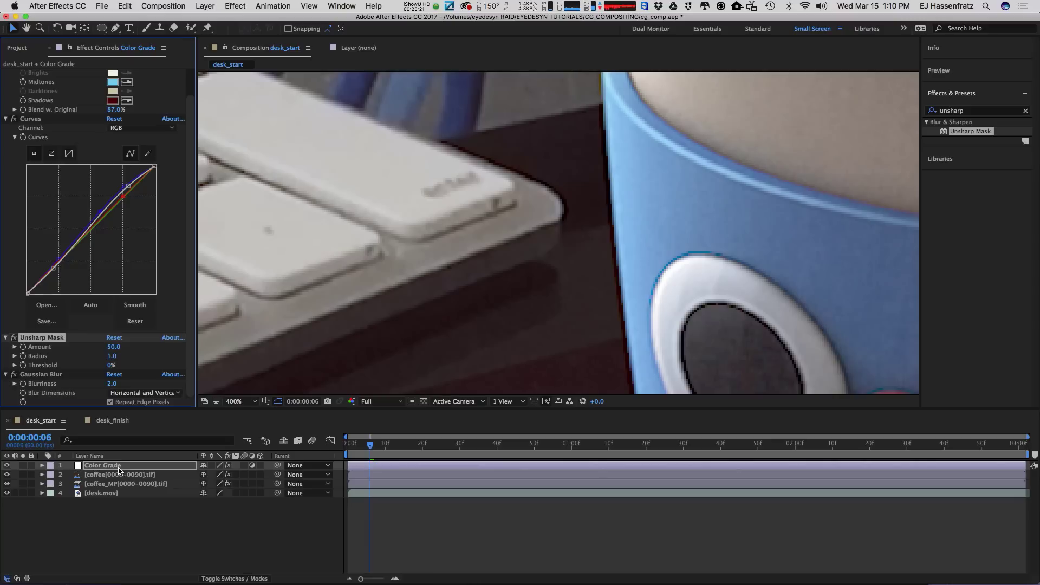
{"action": "left_click_drag", "start_coordinate": [134, 345], "coordinate": [149, 350]}
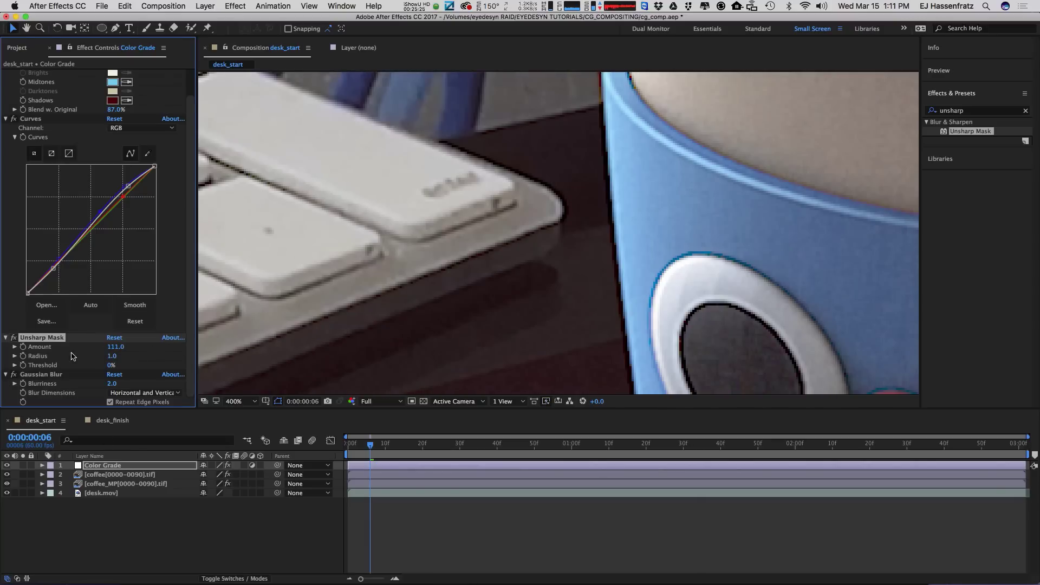
Toggle Unsharp Mask and Gaussian Blur to compare the sharpening and blur, and check the whole frame at 50%
{"action": "left_click", "coordinate": [14, 338]}
{"action": "left_click", "coordinate": [14, 338]}
{"action": "left_click", "coordinate": [14, 375]}
{"action": "key", "text": "comma"}
{"action": "key", "text": "comma"}
{"action": "key", "text": "comma"}
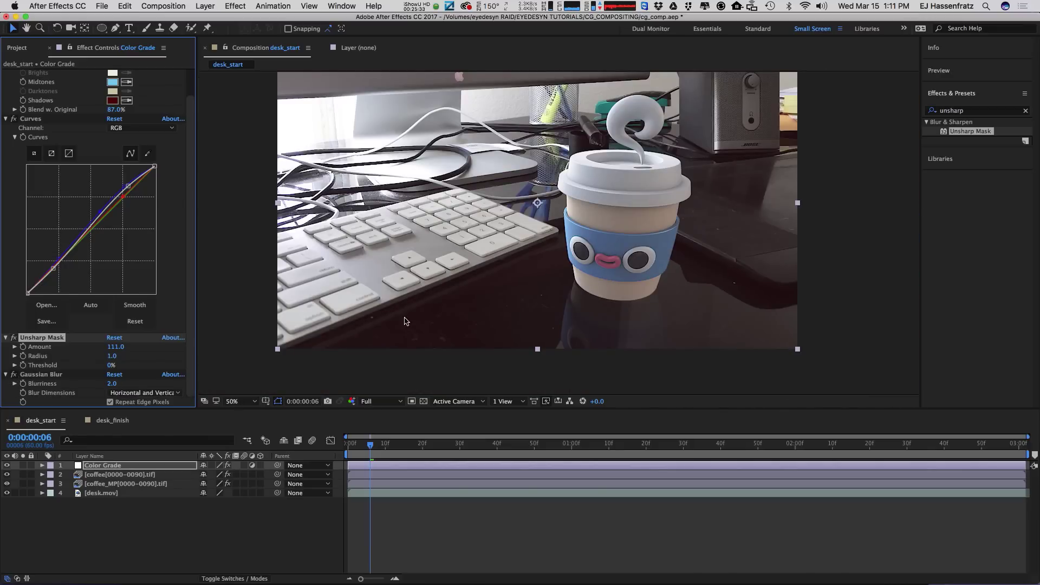
Lower the Color Grade layer's Unsharp Mask Amount to 88 and add a Noise effect below Gaussian Blur with 1% noise
{"action": "left_click_drag", "start_coordinate": [113, 347], "coordinate": [104, 348]}
{"action": "left_click", "coordinate": [955, 111]}
{"action": "type", "text": "noisr"}
{"action": "key", "text": "BackSpace"}
{"action": "type", "text": "e"}
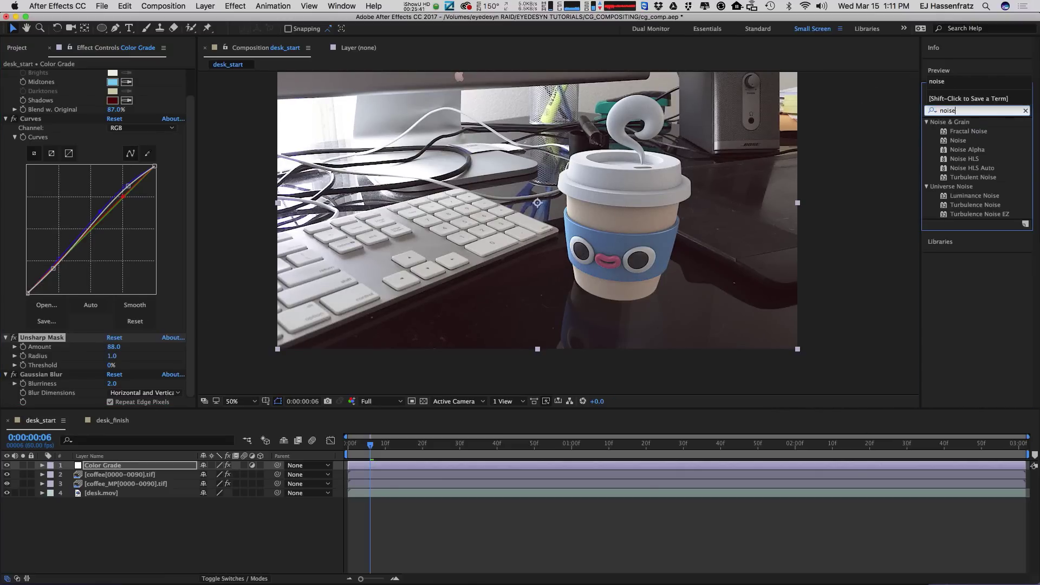
{"action": "left_click_drag", "start_coordinate": [958, 140], "coordinate": [52, 412]}
{"action": "left_click", "coordinate": [114, 383]}
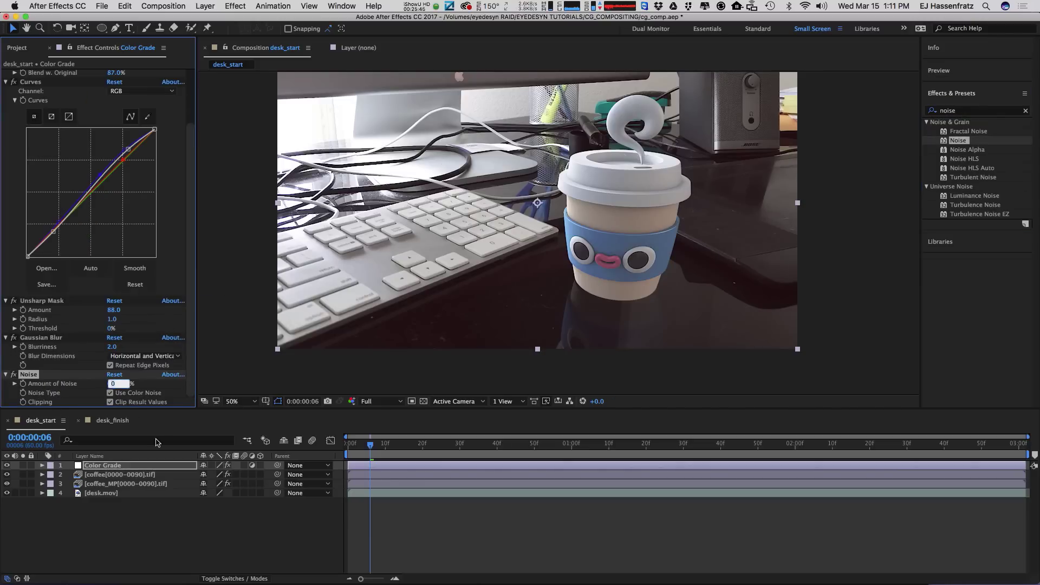
{"action": "type", "text": "1"}
{"action": "key", "text": "Return"}
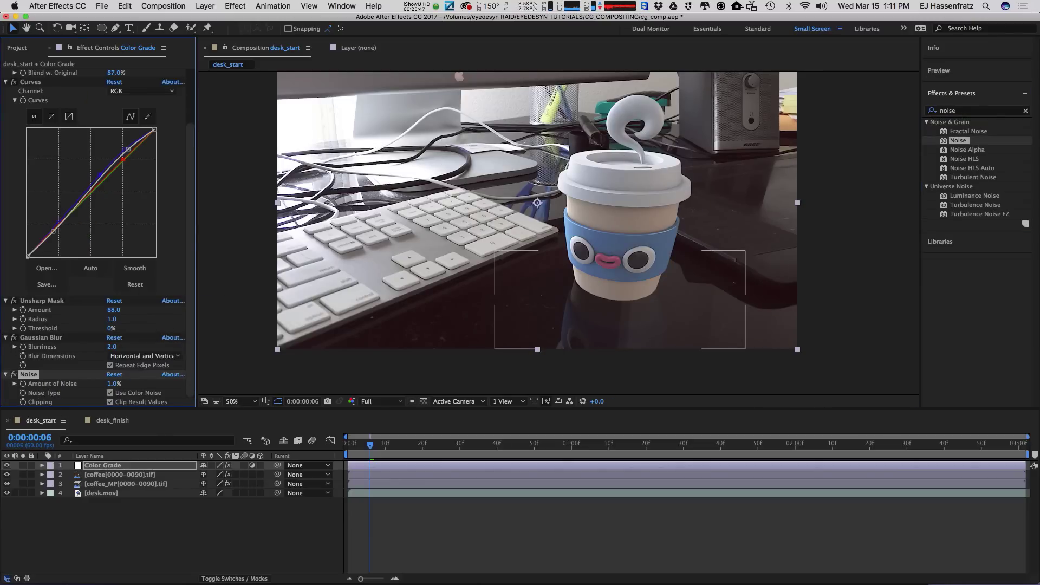
Turn off Use Color Noise and set the Amount of Noise to 1.5% after trying 2%, judging the grain at 400%
{"action": "key", "text": "period"}
{"action": "key", "text": "period"}
{"action": "key", "text": "period"}
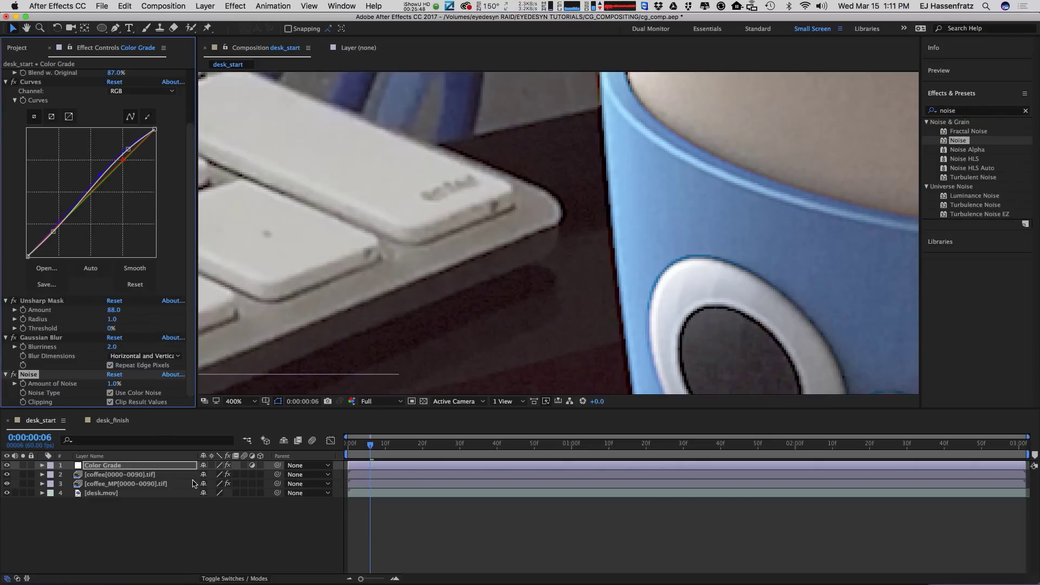
{"action": "left_click", "coordinate": [14, 375]}
{"action": "left_click", "coordinate": [110, 392]}
{"action": "left_click", "coordinate": [113, 384]}
{"action": "type", "text": "2"}
{"action": "key", "text": "Return"}
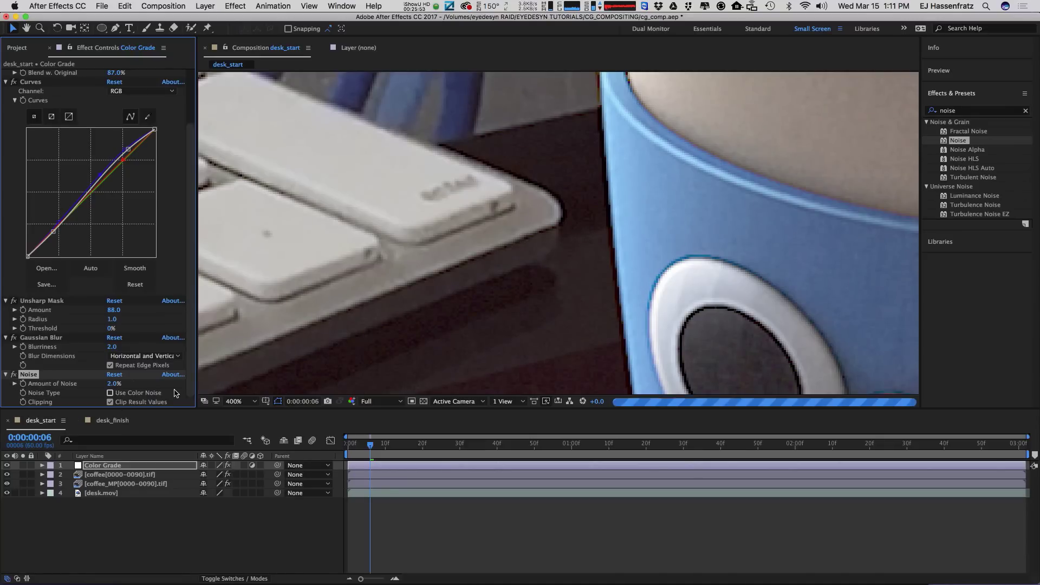
{"action": "left_click", "coordinate": [113, 384]}
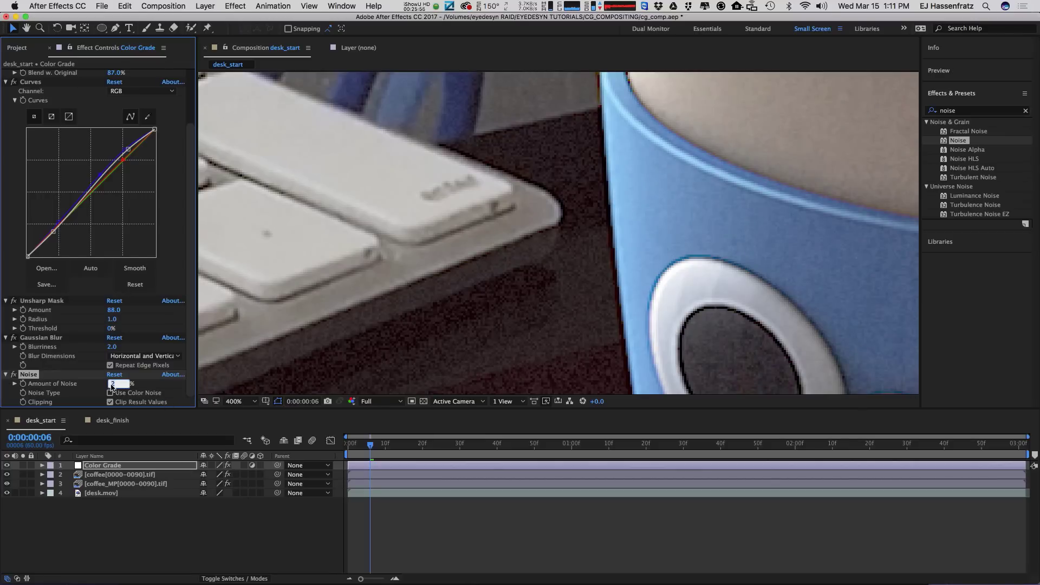
{"action": "key", "text": "Return"}
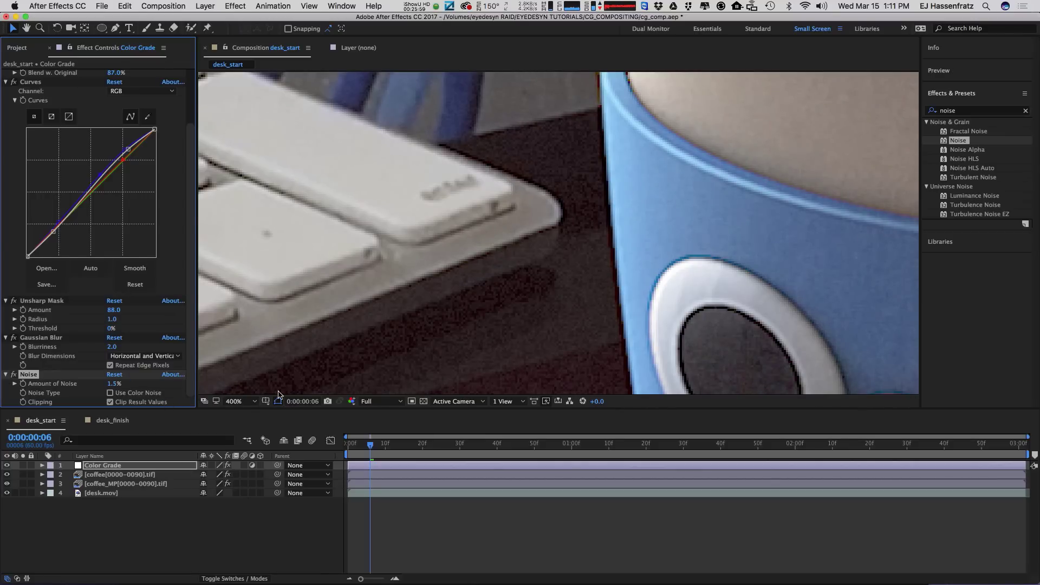
{"action": "key", "text": "comma"}
{"action": "key", "text": "comma"}
{"action": "key", "text": "comma"}
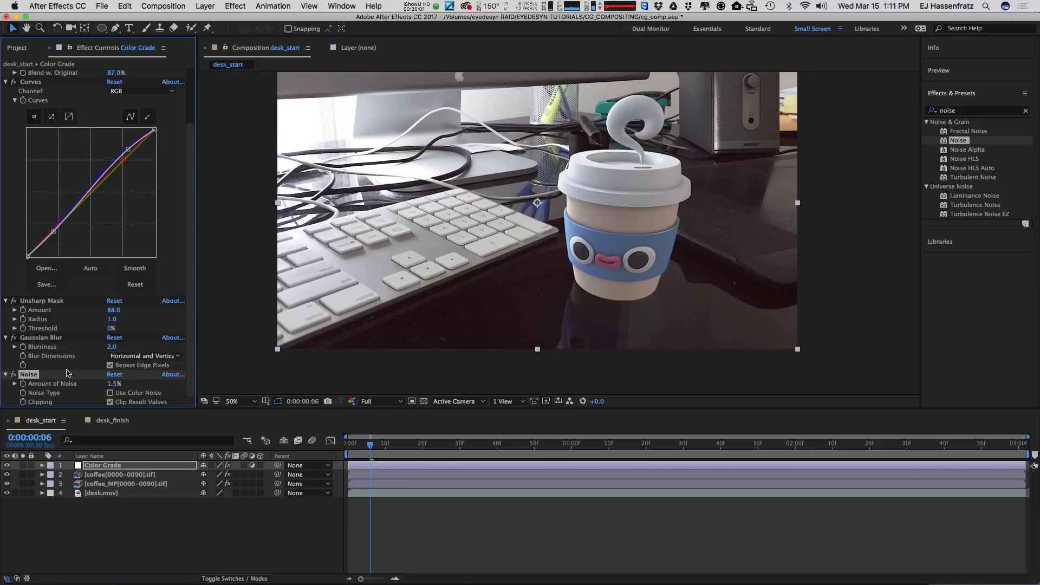
Toggle the Color Grade layer's visibility to compare the graded and ungraded composite across the whole frame
{"action": "left_click", "coordinate": [6, 467]}
{"action": "left_click", "coordinate": [6, 467]}
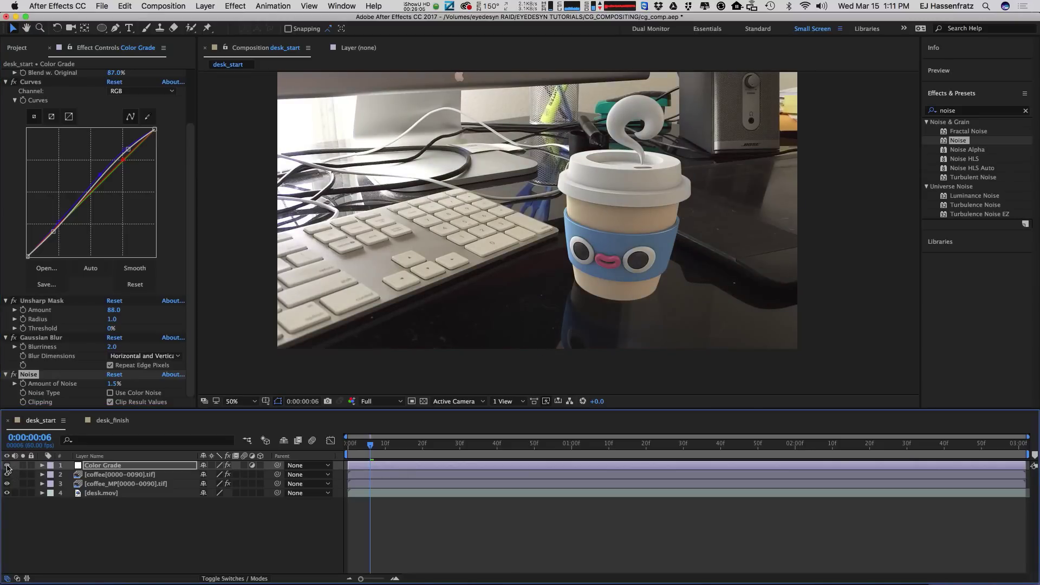
{"action": "left_click", "coordinate": [7, 466]}
{"action": "left_click", "coordinate": [7, 466]}
{"action": "left_click", "coordinate": [8, 466]}
{"action": "left_click", "coordinate": [7, 465]}
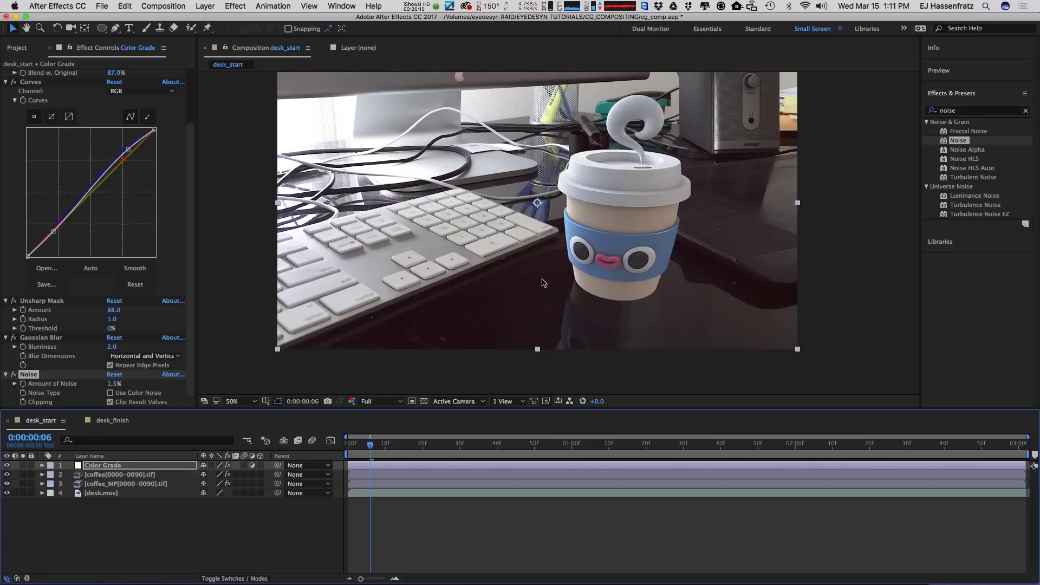
{"action": "left_click_drag", "start_coordinate": [553, 206], "coordinate": [551, 220]}
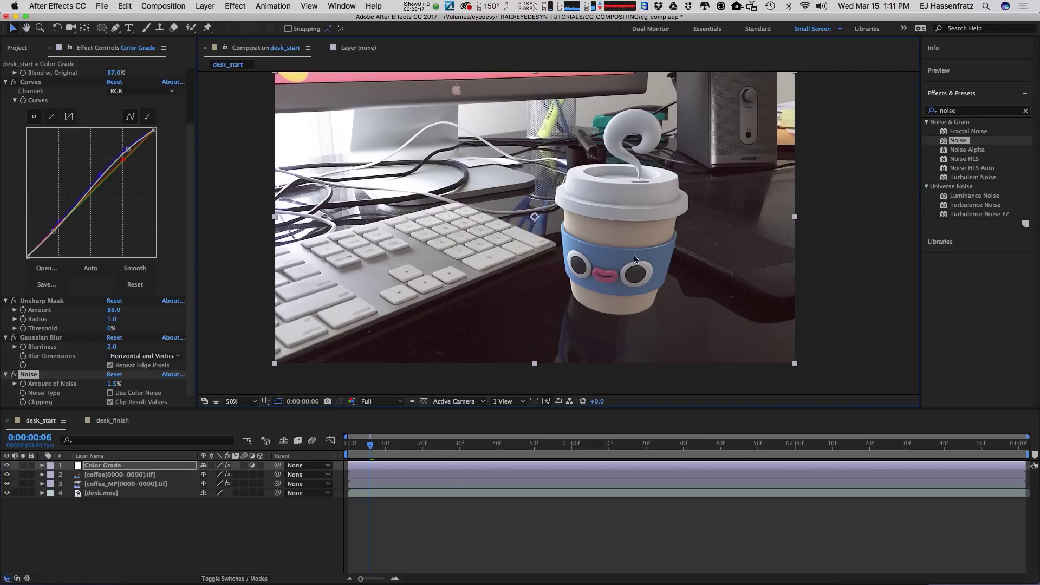
{"action": "left_click_drag", "start_coordinate": [643, 252], "coordinate": [639, 259]}
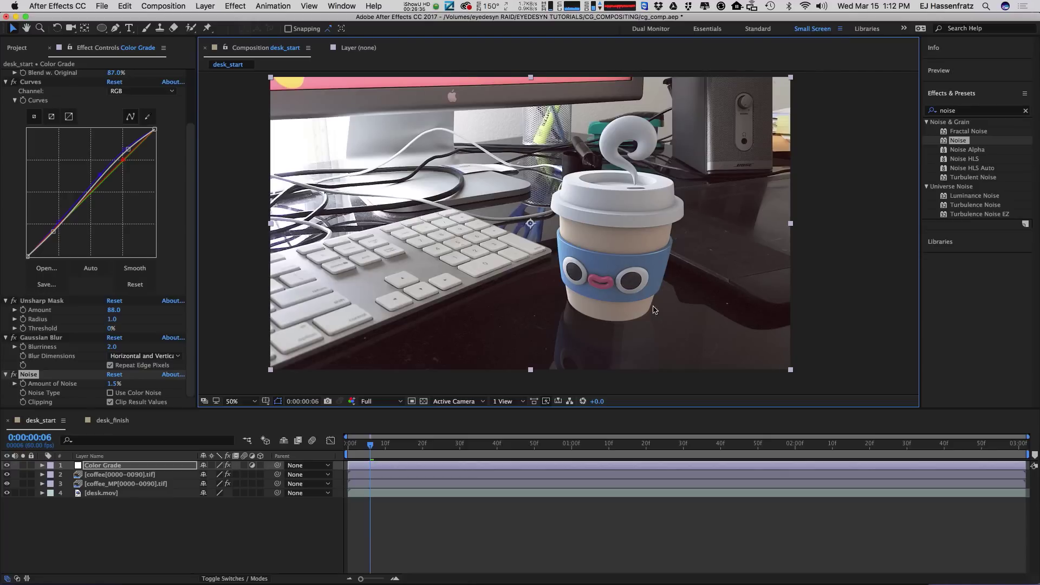
Create a full-frame dark royal blue solid above the other layers and rename it Vignette
{"action": "left_click", "coordinate": [205, 6]}
{"action": "mouse_move", "coordinate": [211, 19]}
{"action": "left_click", "coordinate": [376, 32]}
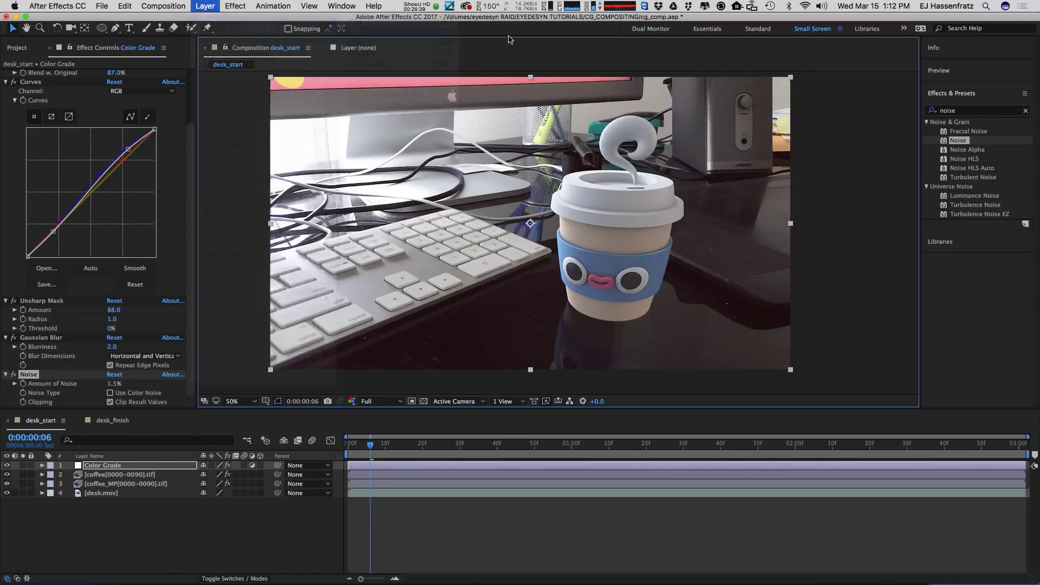
{"action": "left_click", "coordinate": [319, 381]}
{"action": "left_click", "coordinate": [274, 396]}
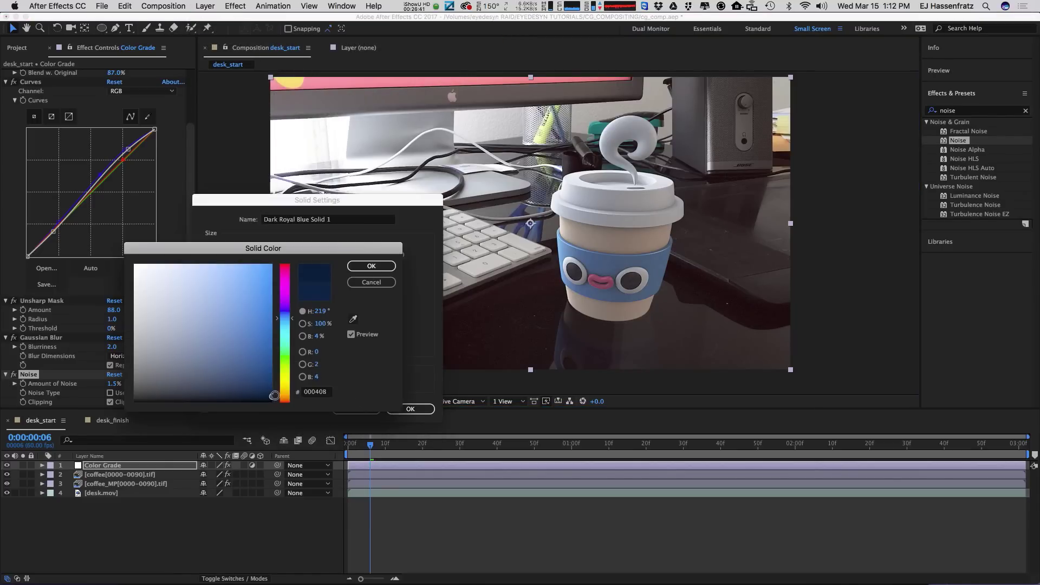
{"action": "left_click", "coordinate": [371, 266]}
{"action": "left_click", "coordinate": [410, 408]}
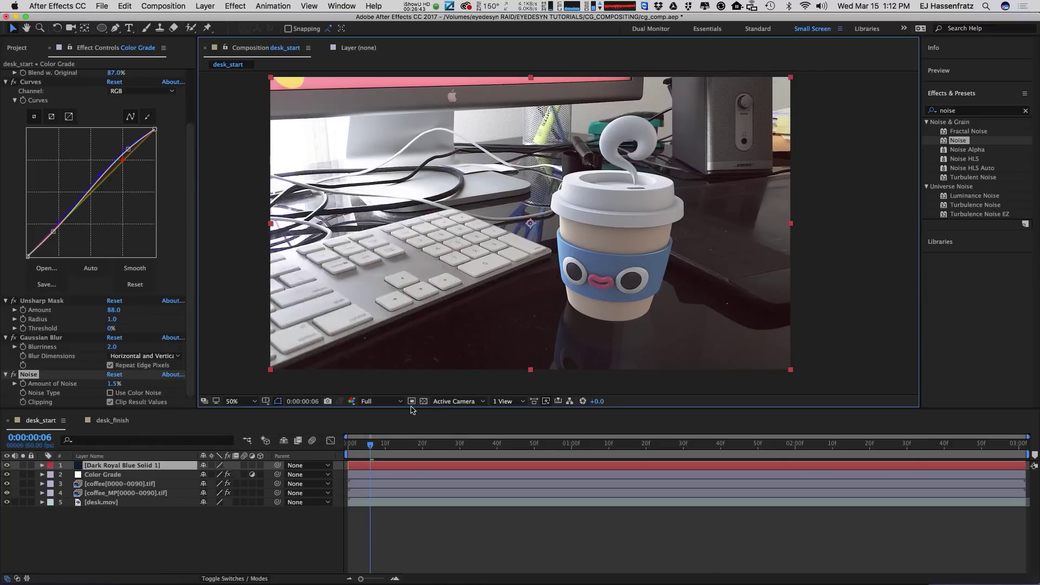
{"action": "left_click", "coordinate": [156, 468]}
{"action": "key", "text": "Return"}
{"action": "type", "text": "Vignette"}
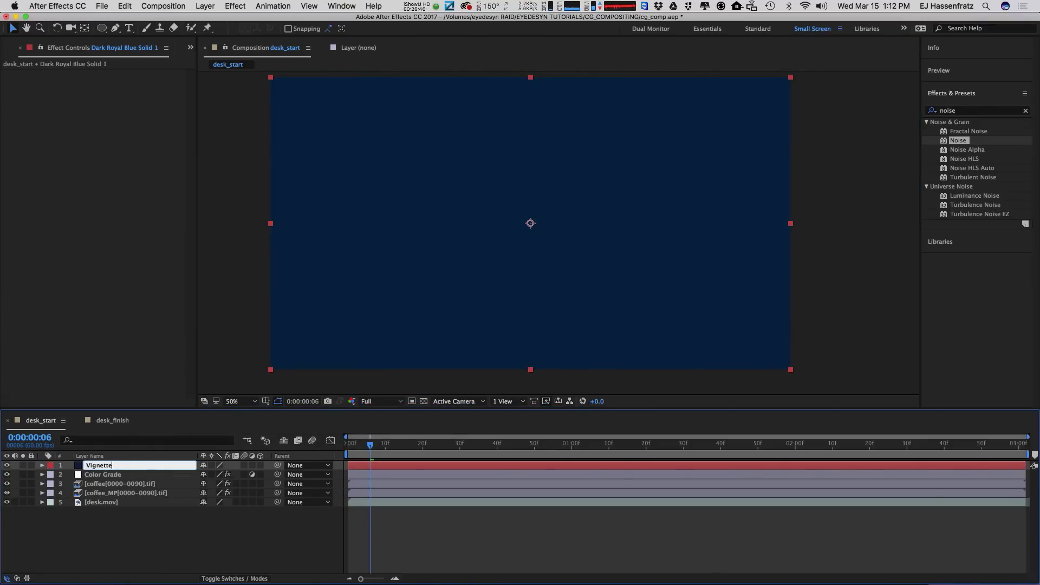
{"action": "key", "text": "Return"}
Draw a large elliptical mask centred on the cup in the Vignette layer, set to Subtract with a 348-pixel feather
{"action": "key", "text": "q"}
{"action": "left_click_drag", "start_coordinate": [584, 214], "coordinate": [858, 394]}
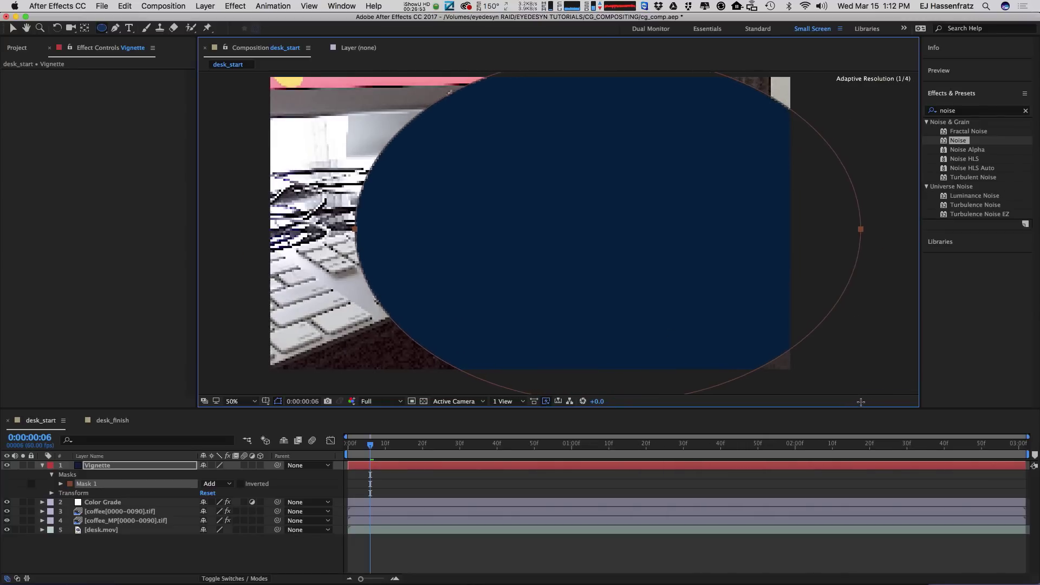
{"action": "left_click", "coordinate": [217, 484]}
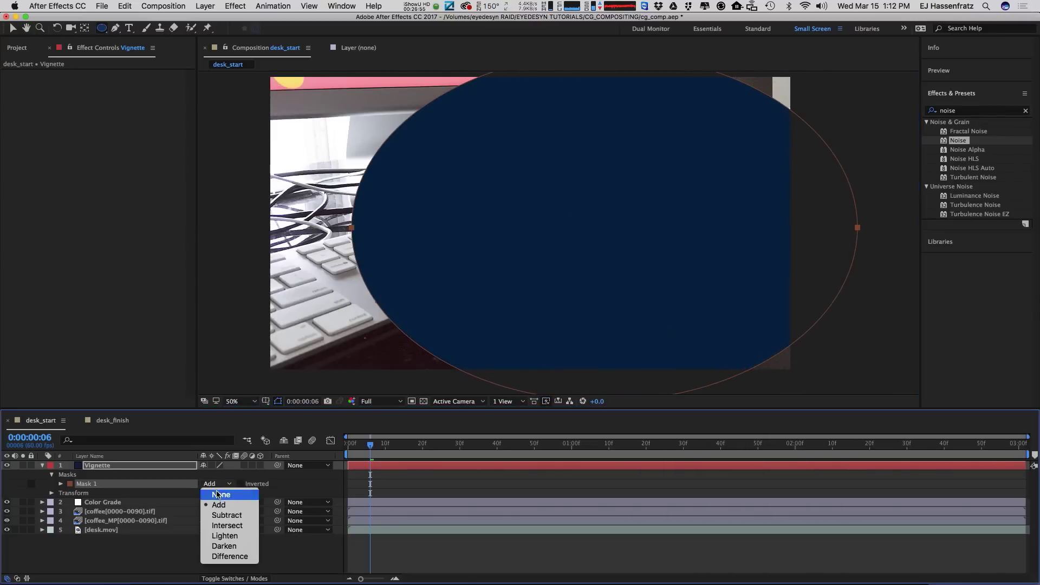
{"action": "left_click", "coordinate": [242, 519]}
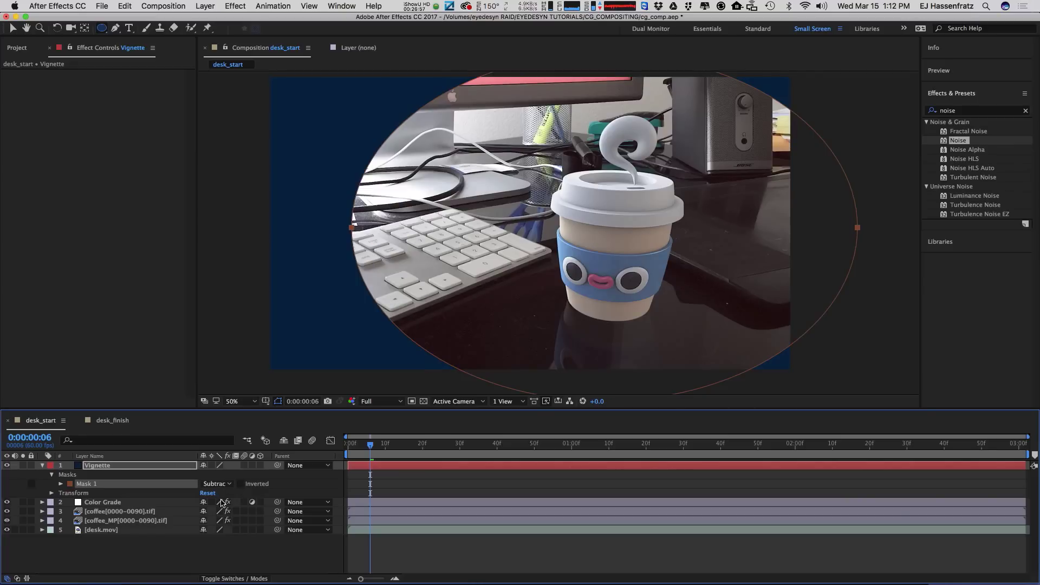
{"action": "key", "text": "f"}
{"action": "left_click_drag", "start_coordinate": [217, 484], "coordinate": [393, 472]}
Set the Vignette layer's blending mode to Multiply and move the layer below Color Grade
{"action": "key", "text": "F4"}
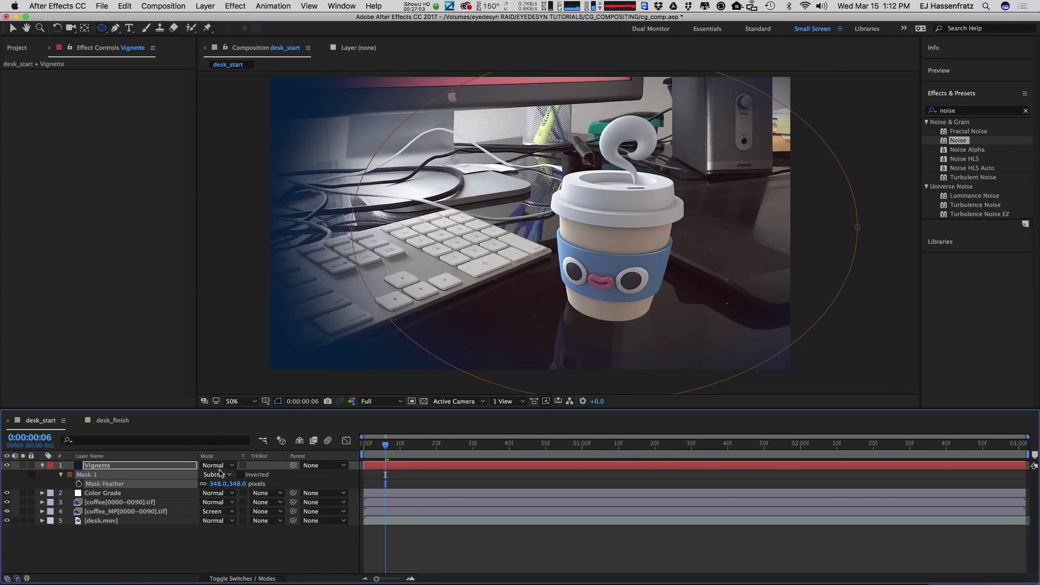
{"action": "left_click", "coordinate": [219, 465]}
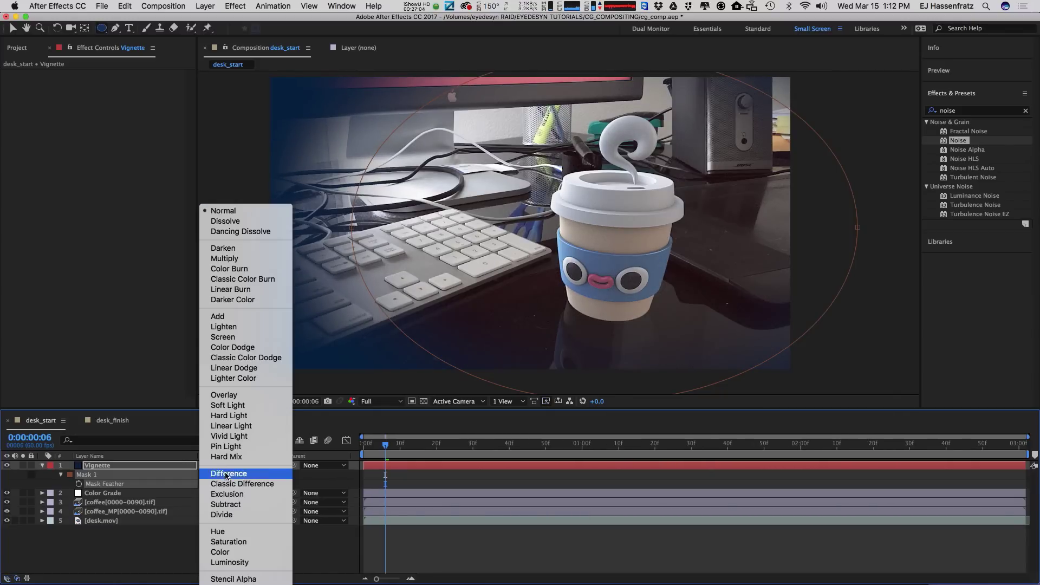
{"action": "left_click", "coordinate": [249, 260]}
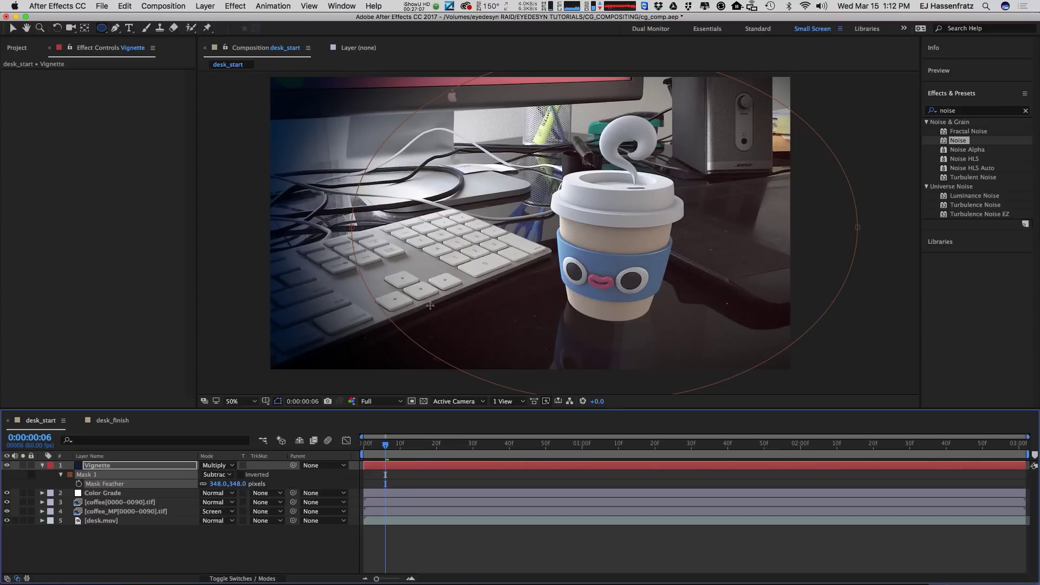
{"action": "key", "text": "t"}
{"action": "left_click_drag", "start_coordinate": [119, 468], "coordinate": [135, 487]}
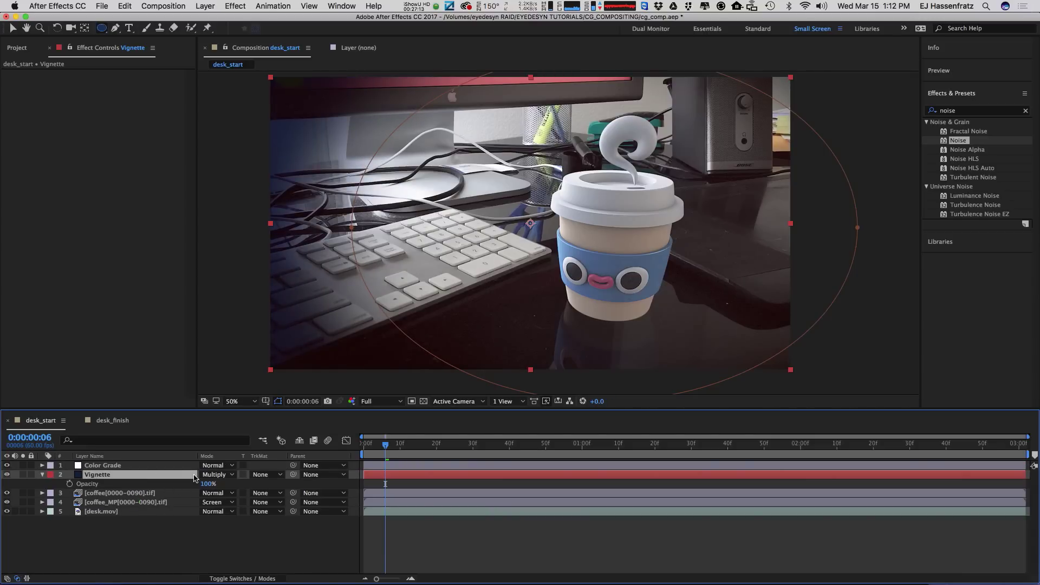
Lower the Vignette layer's opacity to 82% and reshape its elliptical mask to fit the frame around the cup more tightly
{"action": "mouse_move", "coordinate": [208, 483]}
{"action": "left_mouse_down"}
{"action": "mouse_move", "coordinate": [189, 484]}
{"action": "mouse_move", "coordinate": [198, 489]}
{"action": "left_mouse_up"}
{"action": "key", "text": "v"}
{"action": "left_click", "coordinate": [352, 228]}
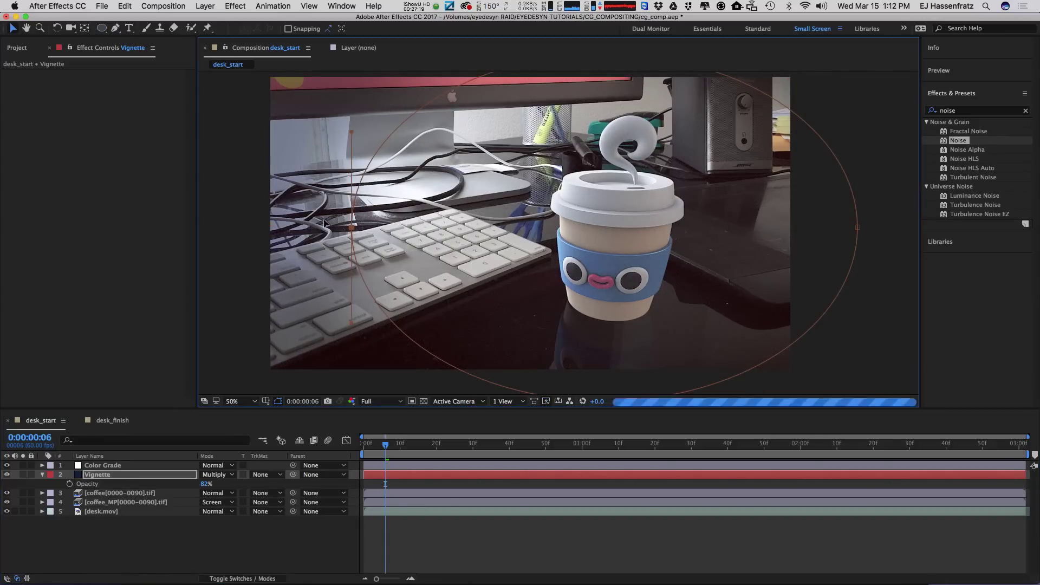
{"action": "left_click_drag", "start_coordinate": [324, 220], "coordinate": [322, 216]}
{"action": "left_click_drag", "start_coordinate": [563, 170], "coordinate": [530, 255]}
{"action": "left_click_drag", "start_coordinate": [571, 140], "coordinate": [514, 338]}
{"action": "left_click_drag", "start_coordinate": [731, 202], "coordinate": [814, 265]}
{"action": "left_click_drag", "start_coordinate": [879, 235], "coordinate": [839, 235]}
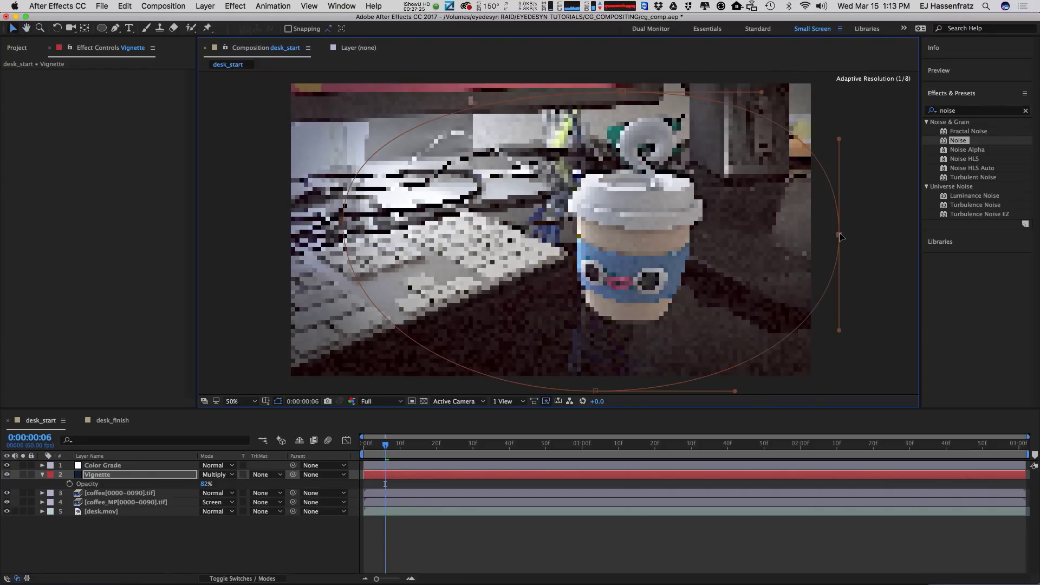
Toggle the Vignette layer's visibility to compare the frame with and without the darkened edges
{"action": "left_click", "coordinate": [158, 535]}
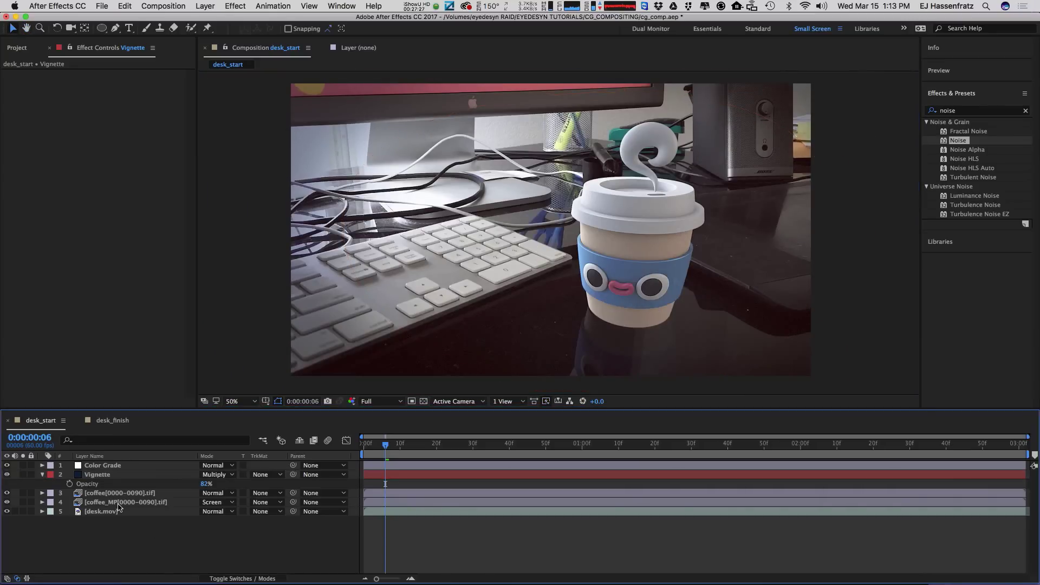
{"action": "left_click", "coordinate": [8, 475]}
{"action": "left_click", "coordinate": [7, 474]}
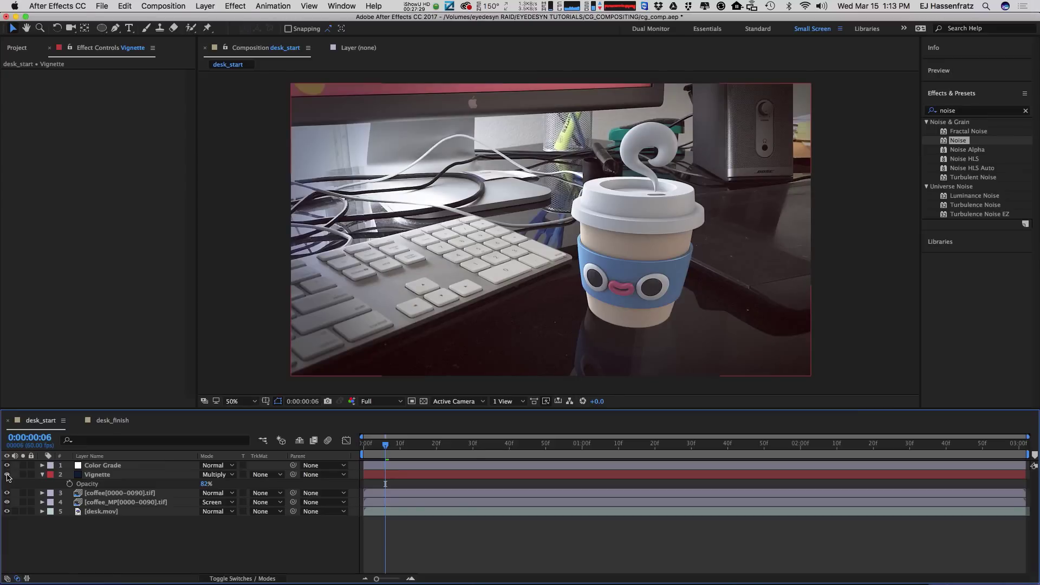
{"action": "left_click", "coordinate": [7, 474]}
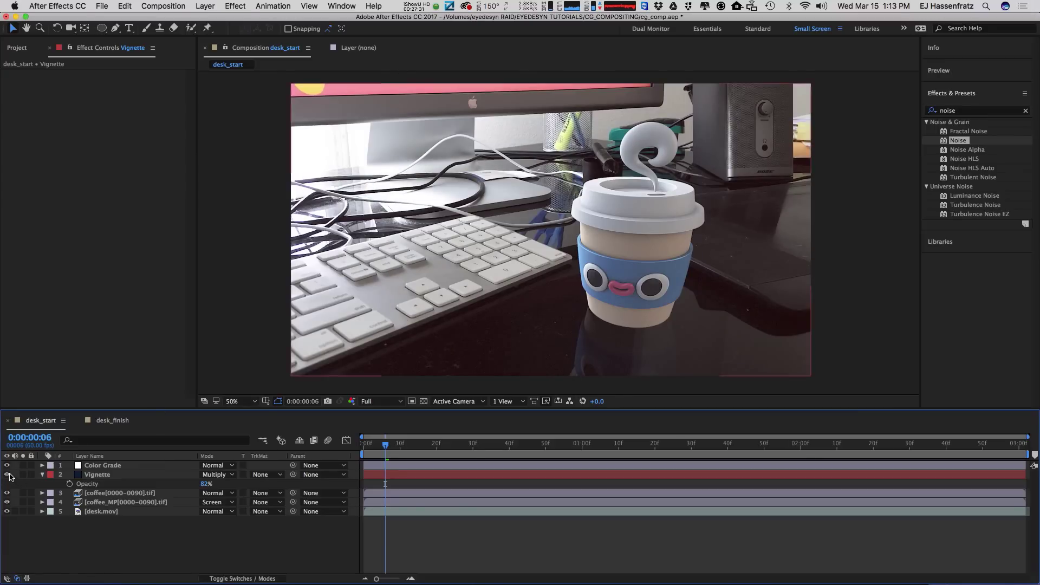
{"action": "left_click", "coordinate": [7, 475]}
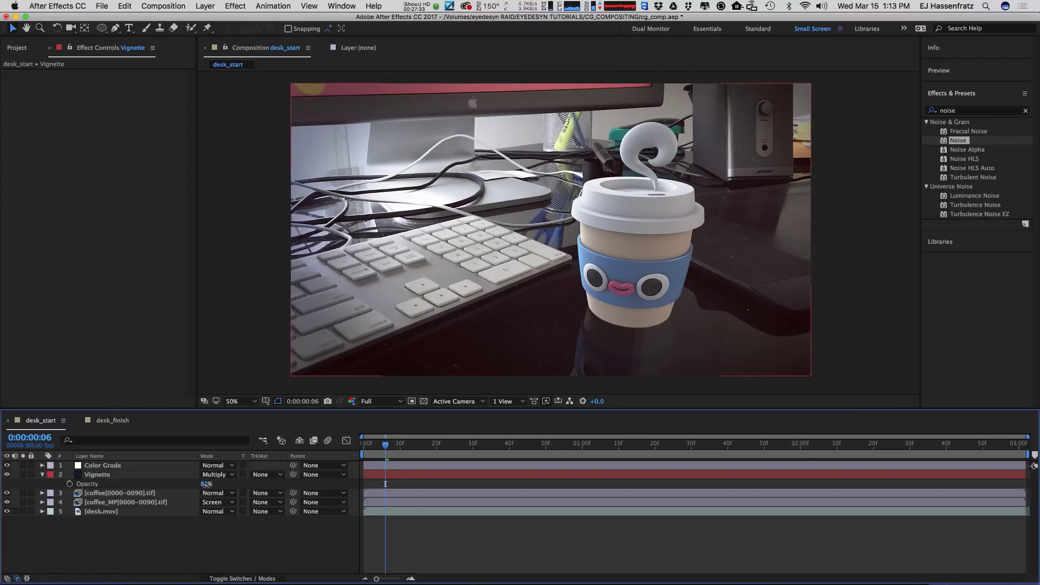
Reduce the Vignette layer's opacity to 75% and save the project
{"action": "left_click_drag", "start_coordinate": [205, 484], "coordinate": [201, 484]}
{"action": "key", "text": "super+s"}
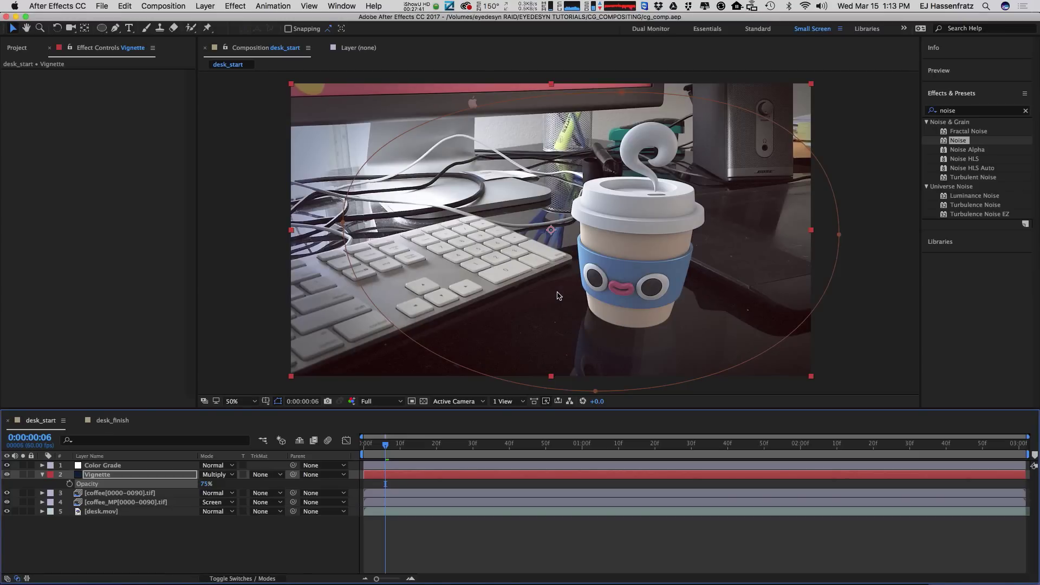
Review the Color Grade layer's effect stack and check the composite with layer controls hidden and shown
{"action": "left_click", "coordinate": [142, 466]}
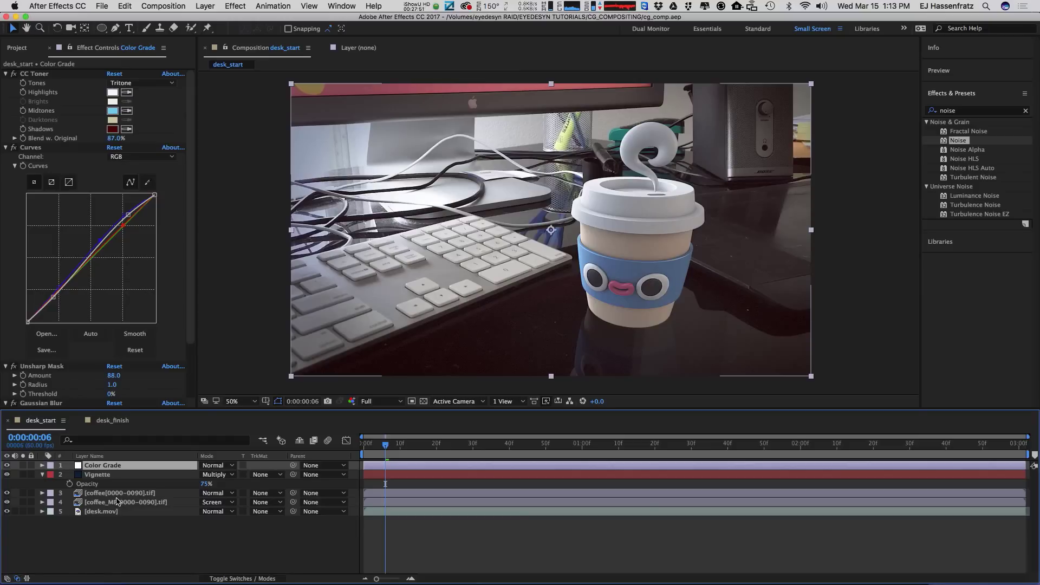
{"action": "key", "text": "super+shift+h"}
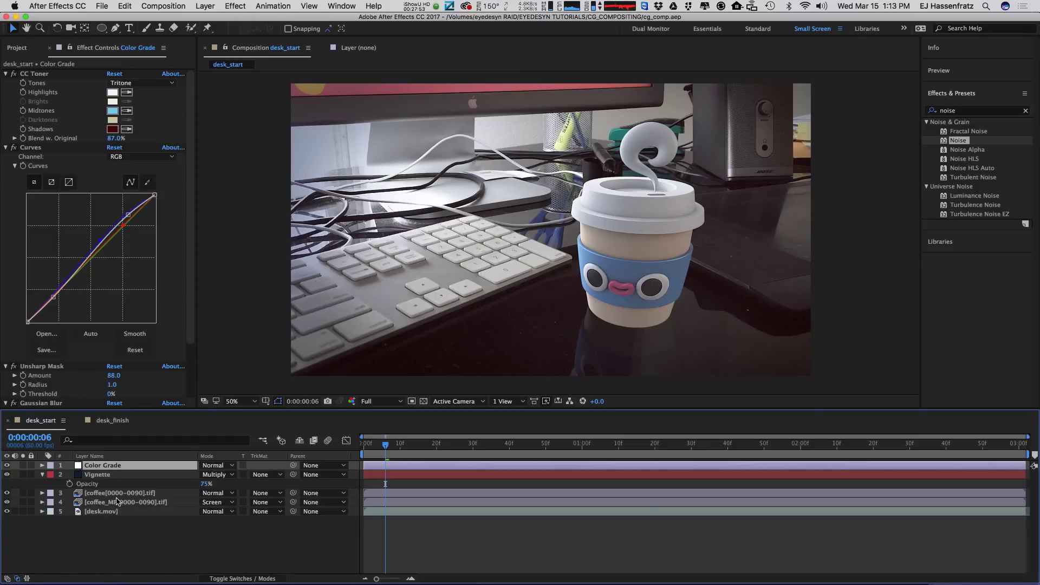
{"action": "key", "text": "super+shift+h"}
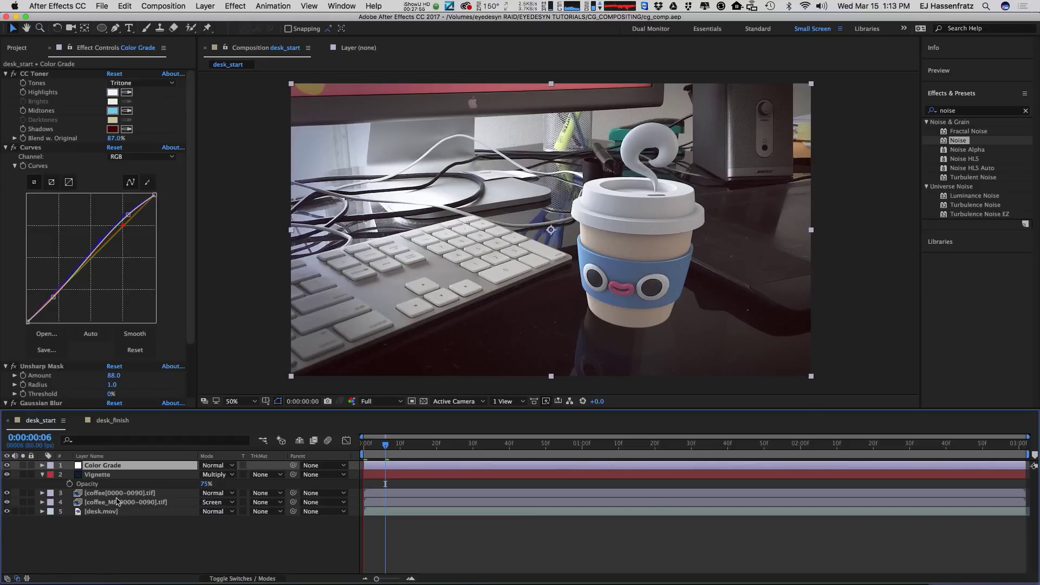